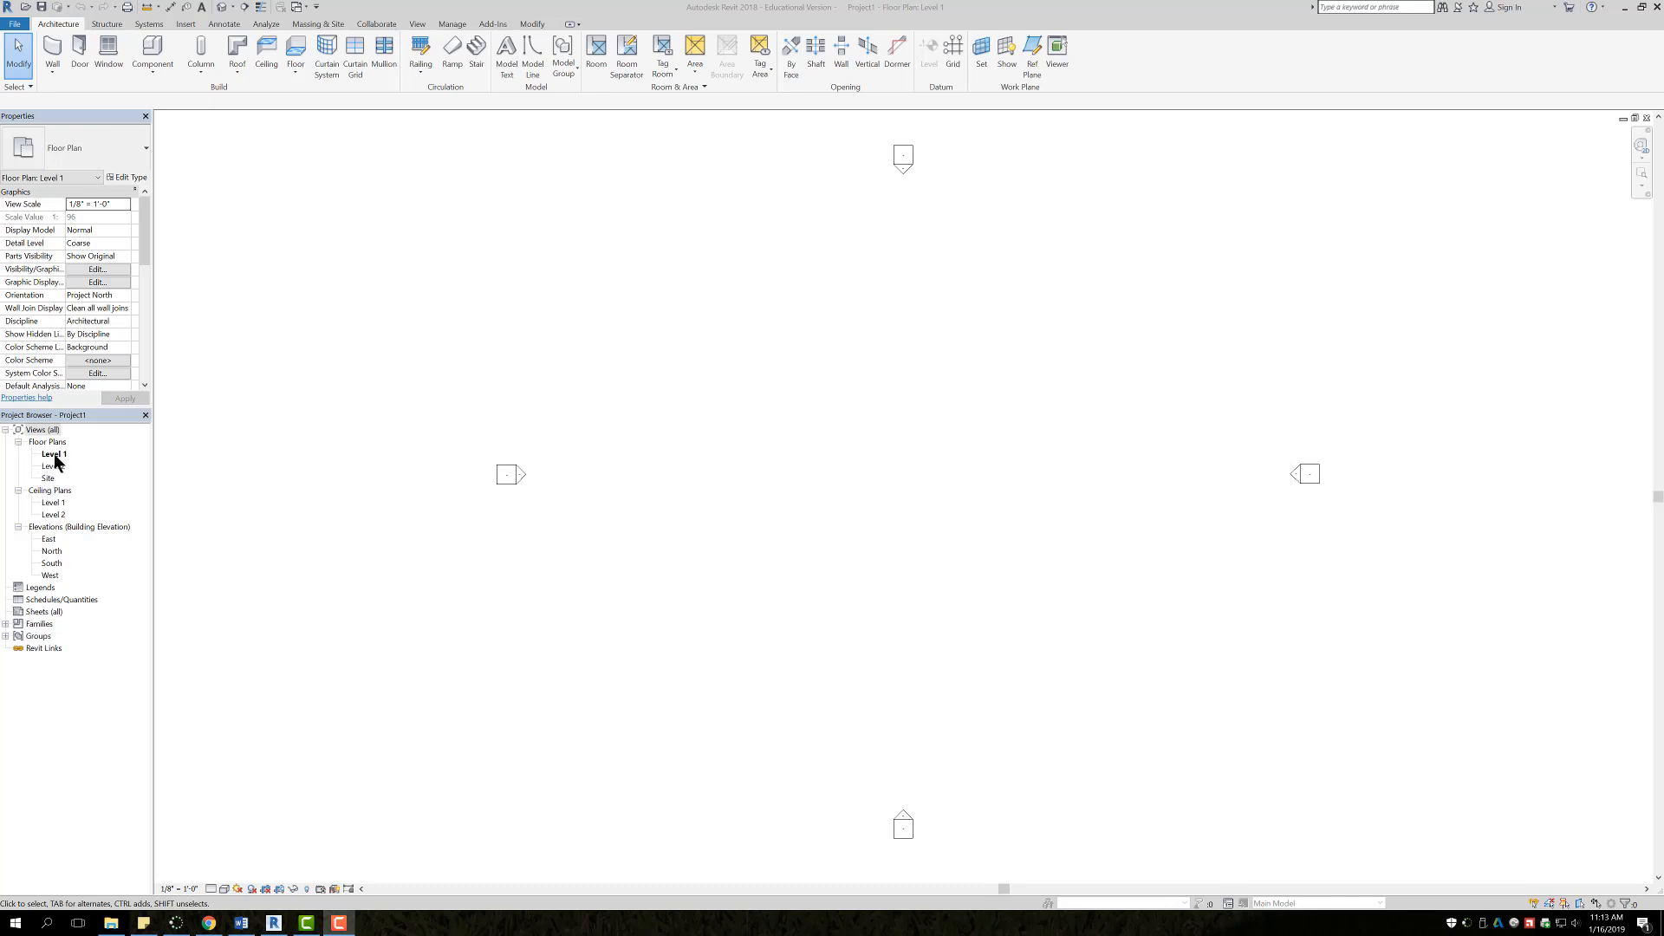
Step: Start an architectural wall on Level 1 using the Basic Wall type Generic - 8"
left_click(55, 73)
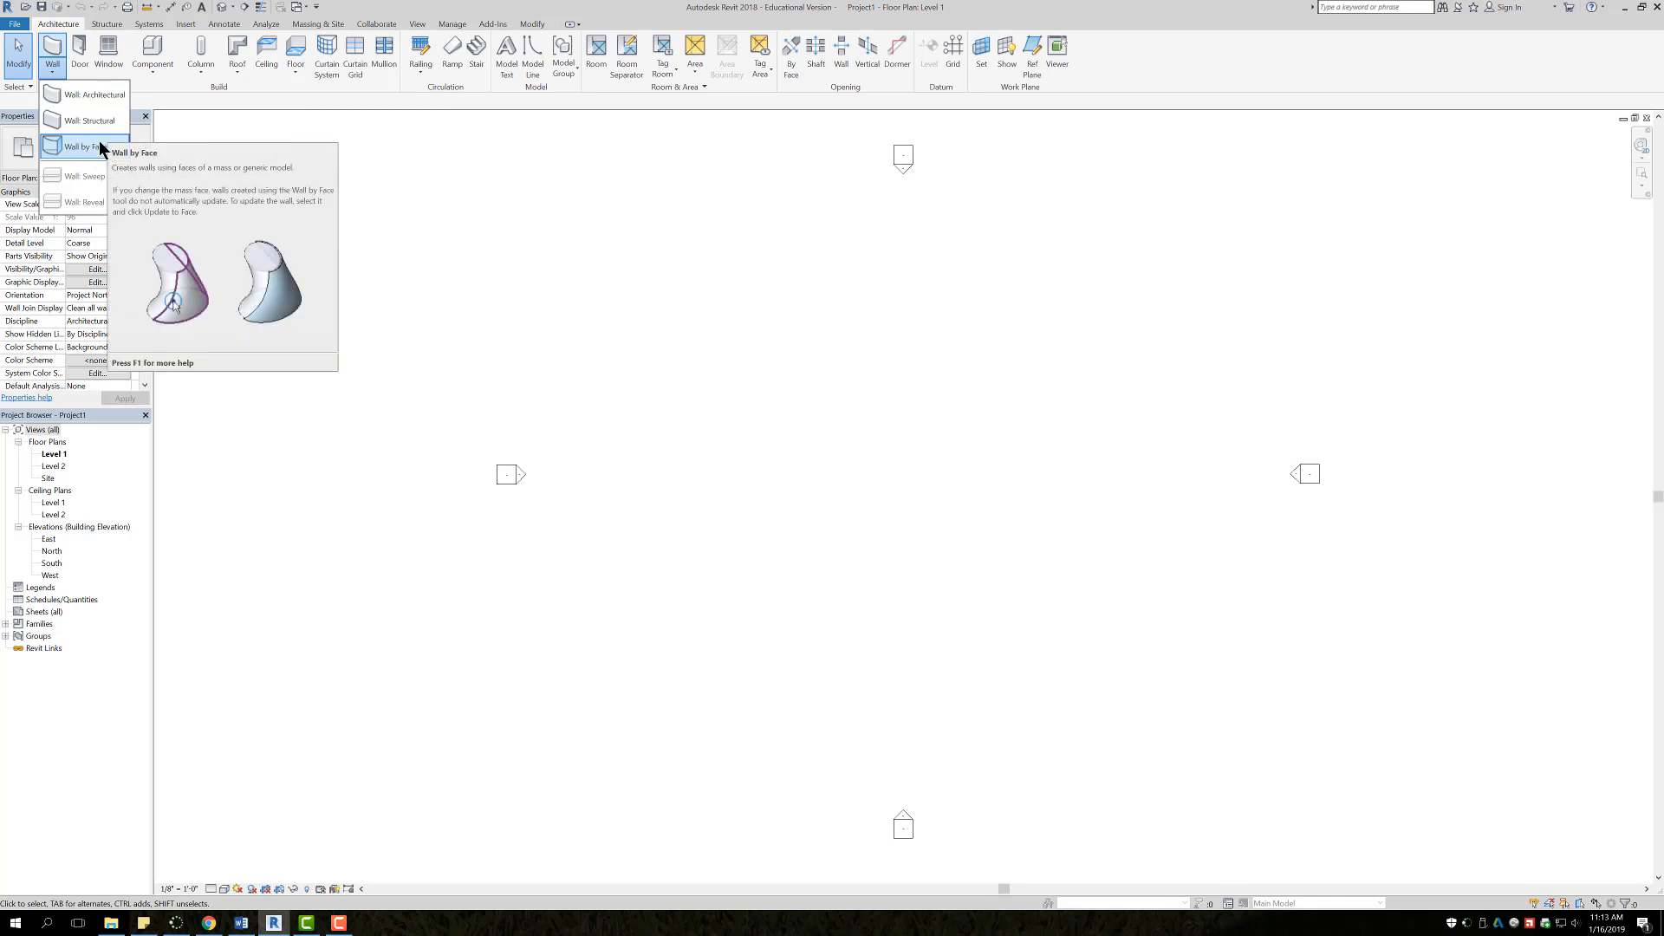
left_click(90, 95)
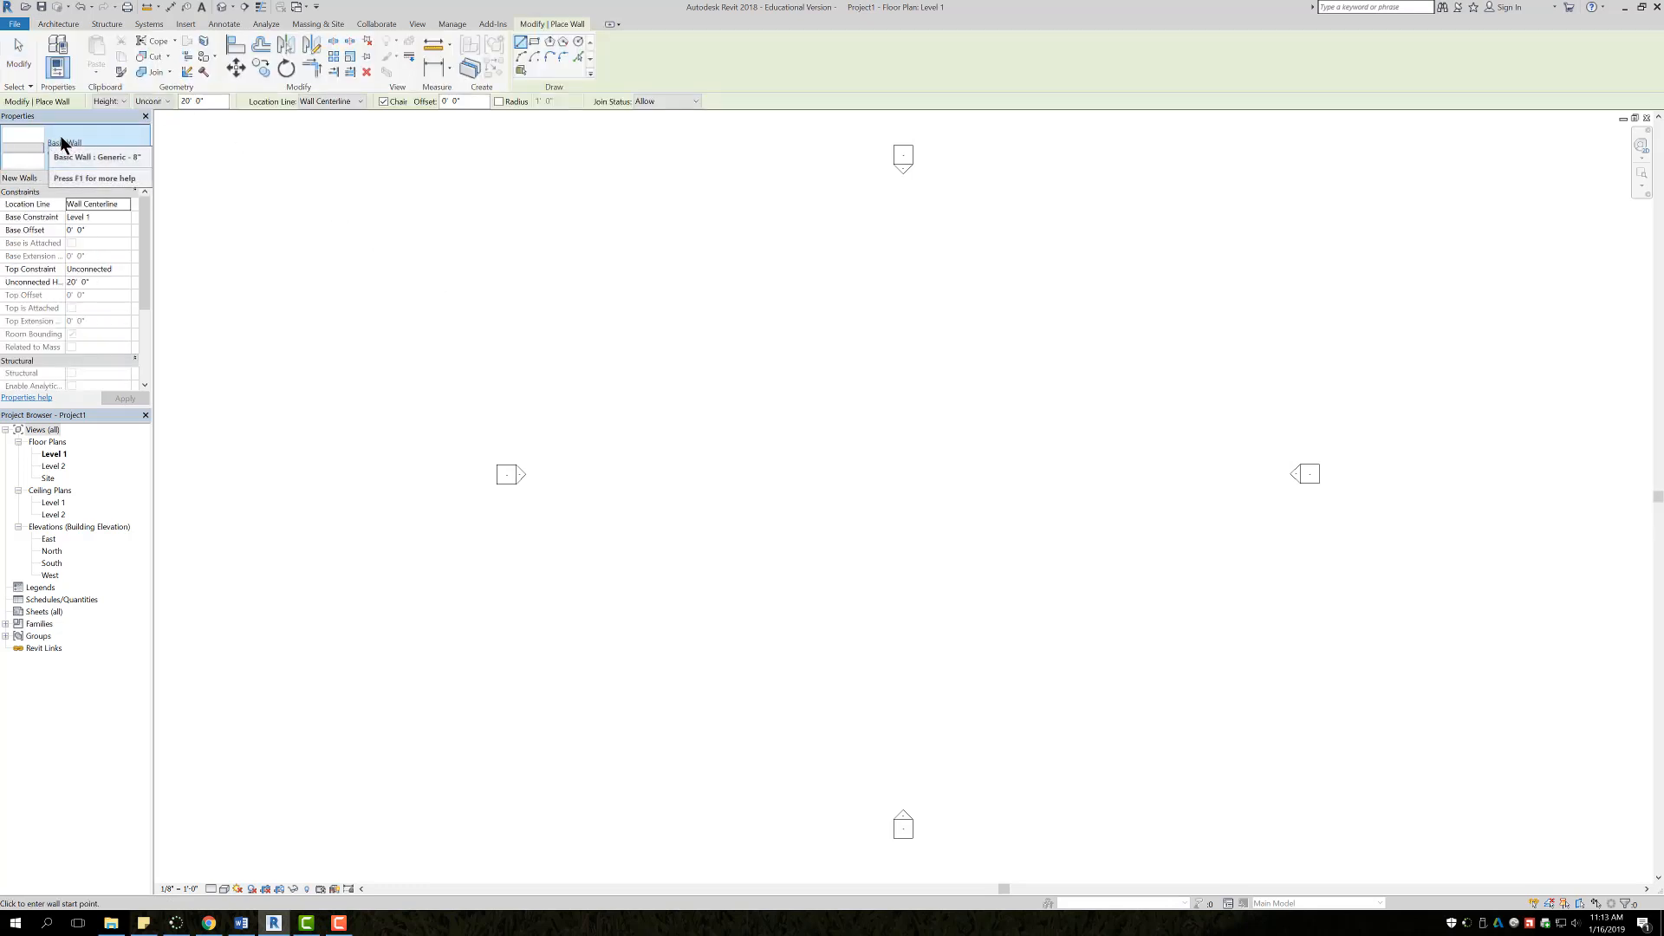
left_click(107, 143)
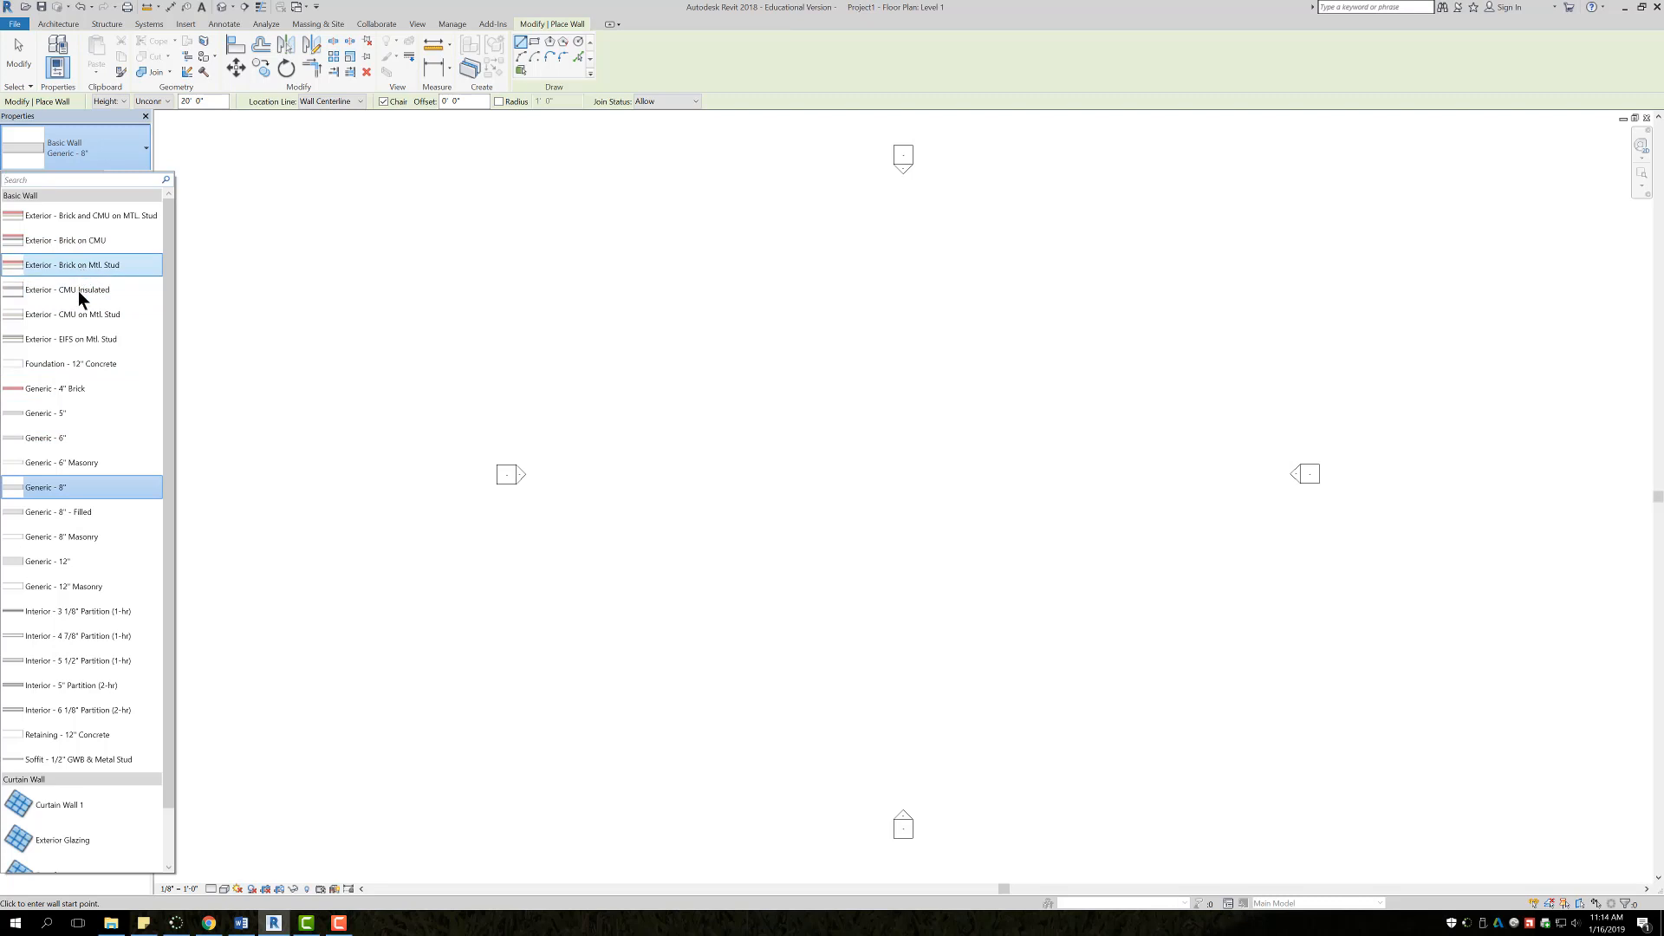
scroll(92, 637, "down", 2)
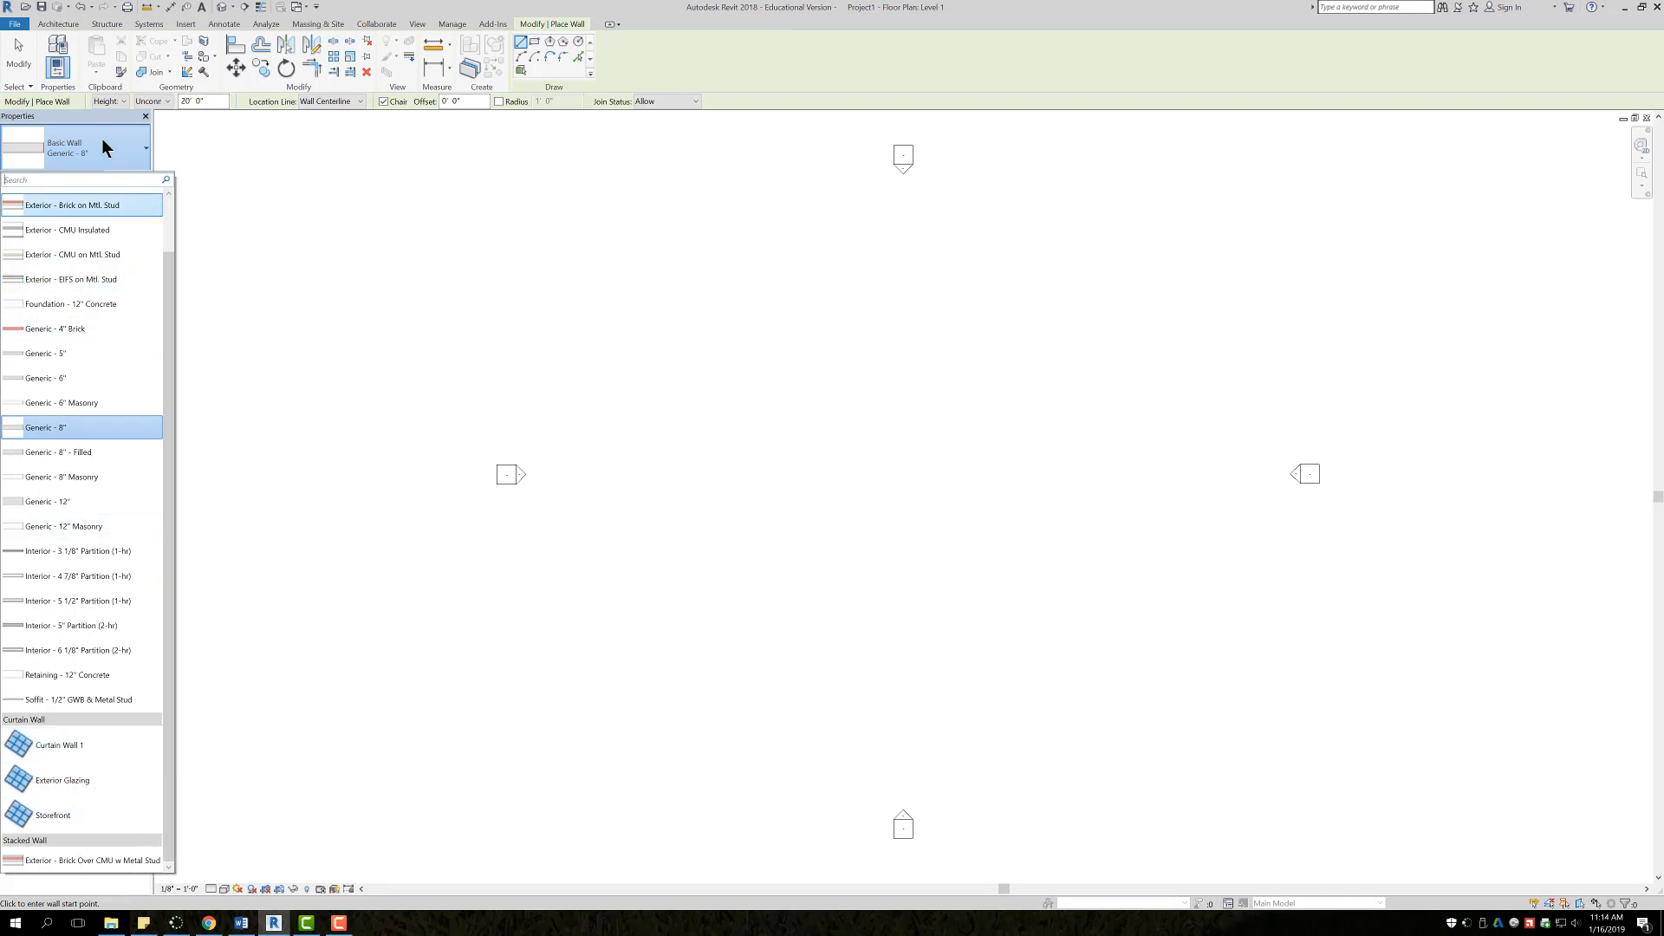
left_click(82, 430)
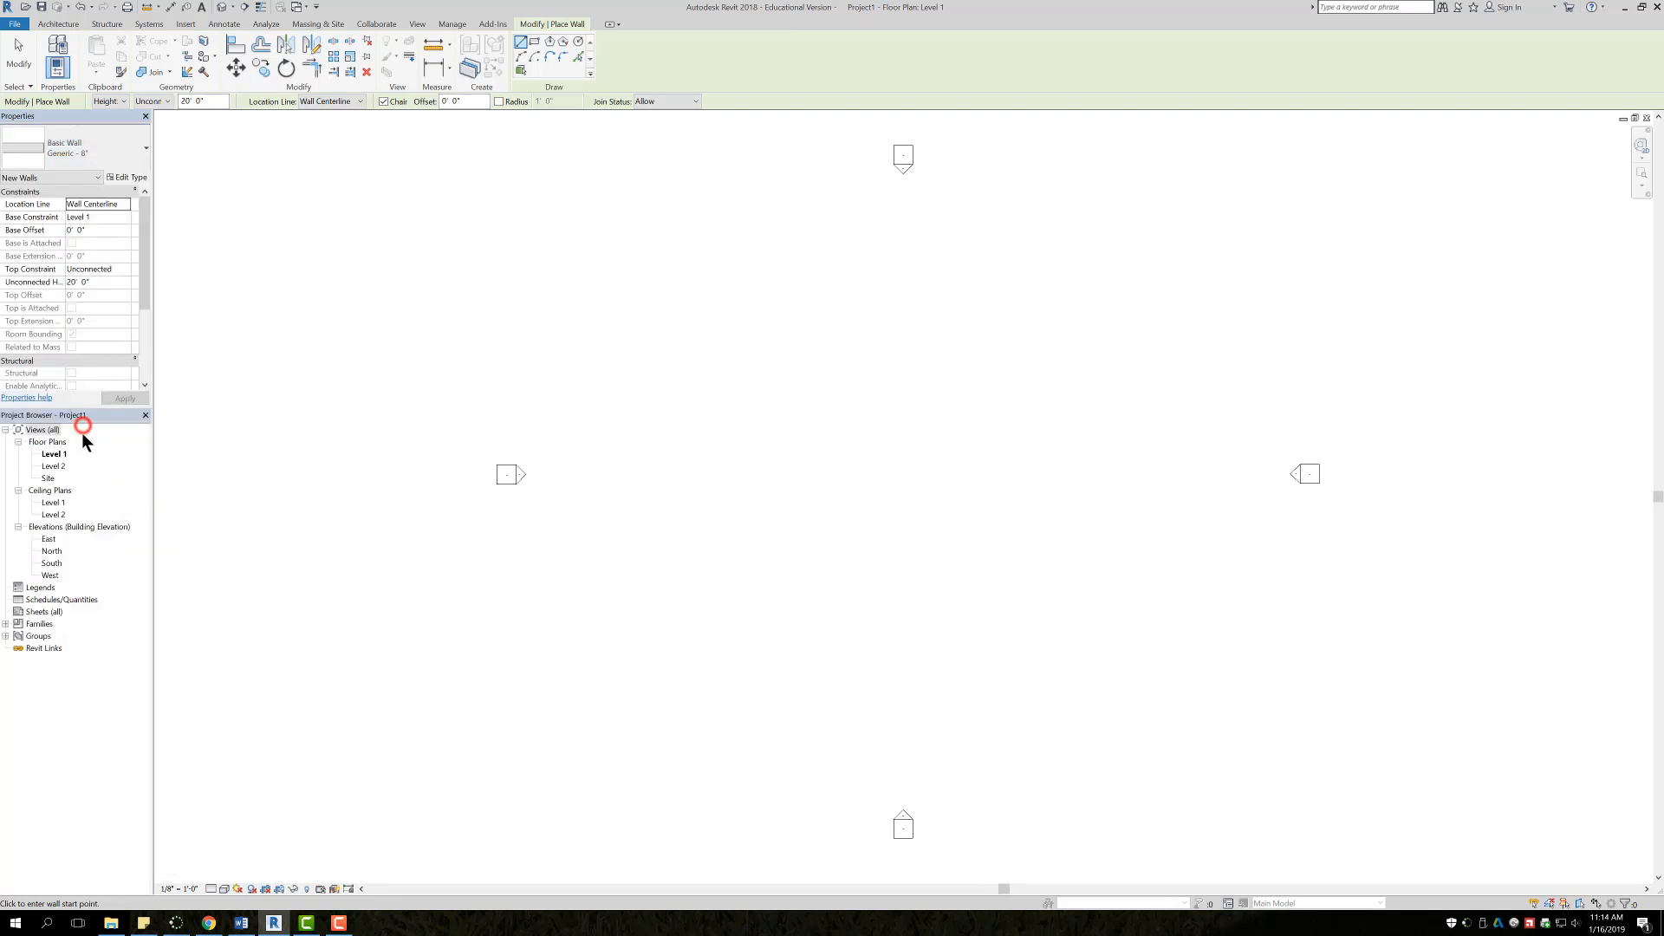
Step: Set the new wall's top constraint to Up to level: Level 2, keeping the Height option
left_click(91, 269)
left_click(126, 270)
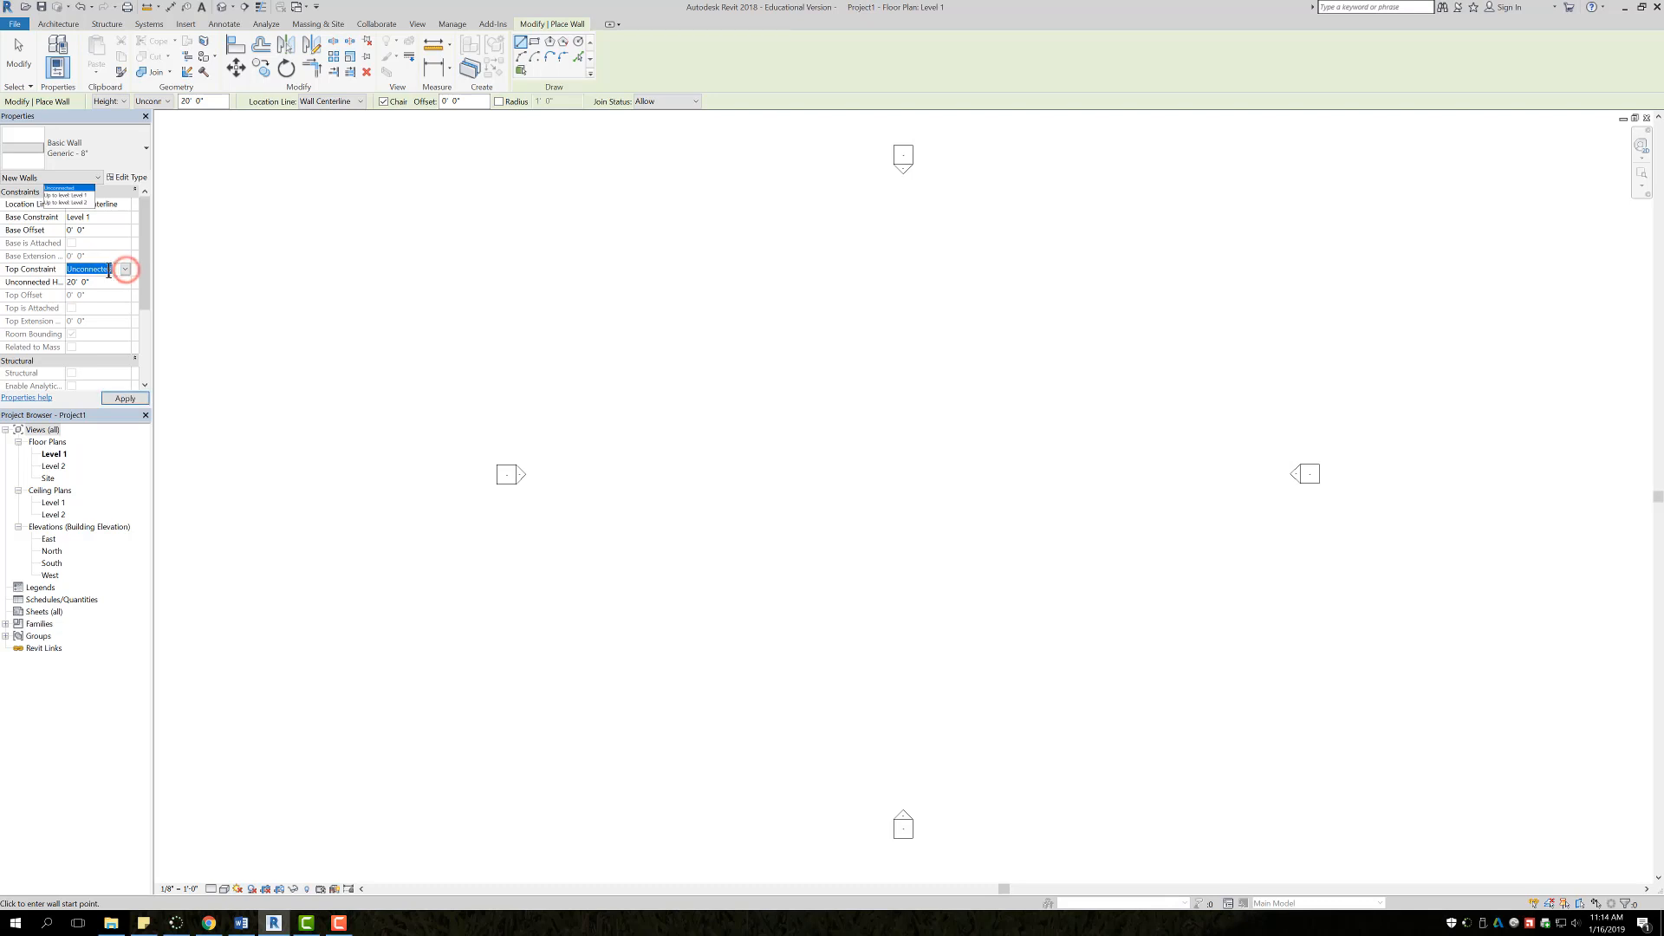
left_click(73, 202)
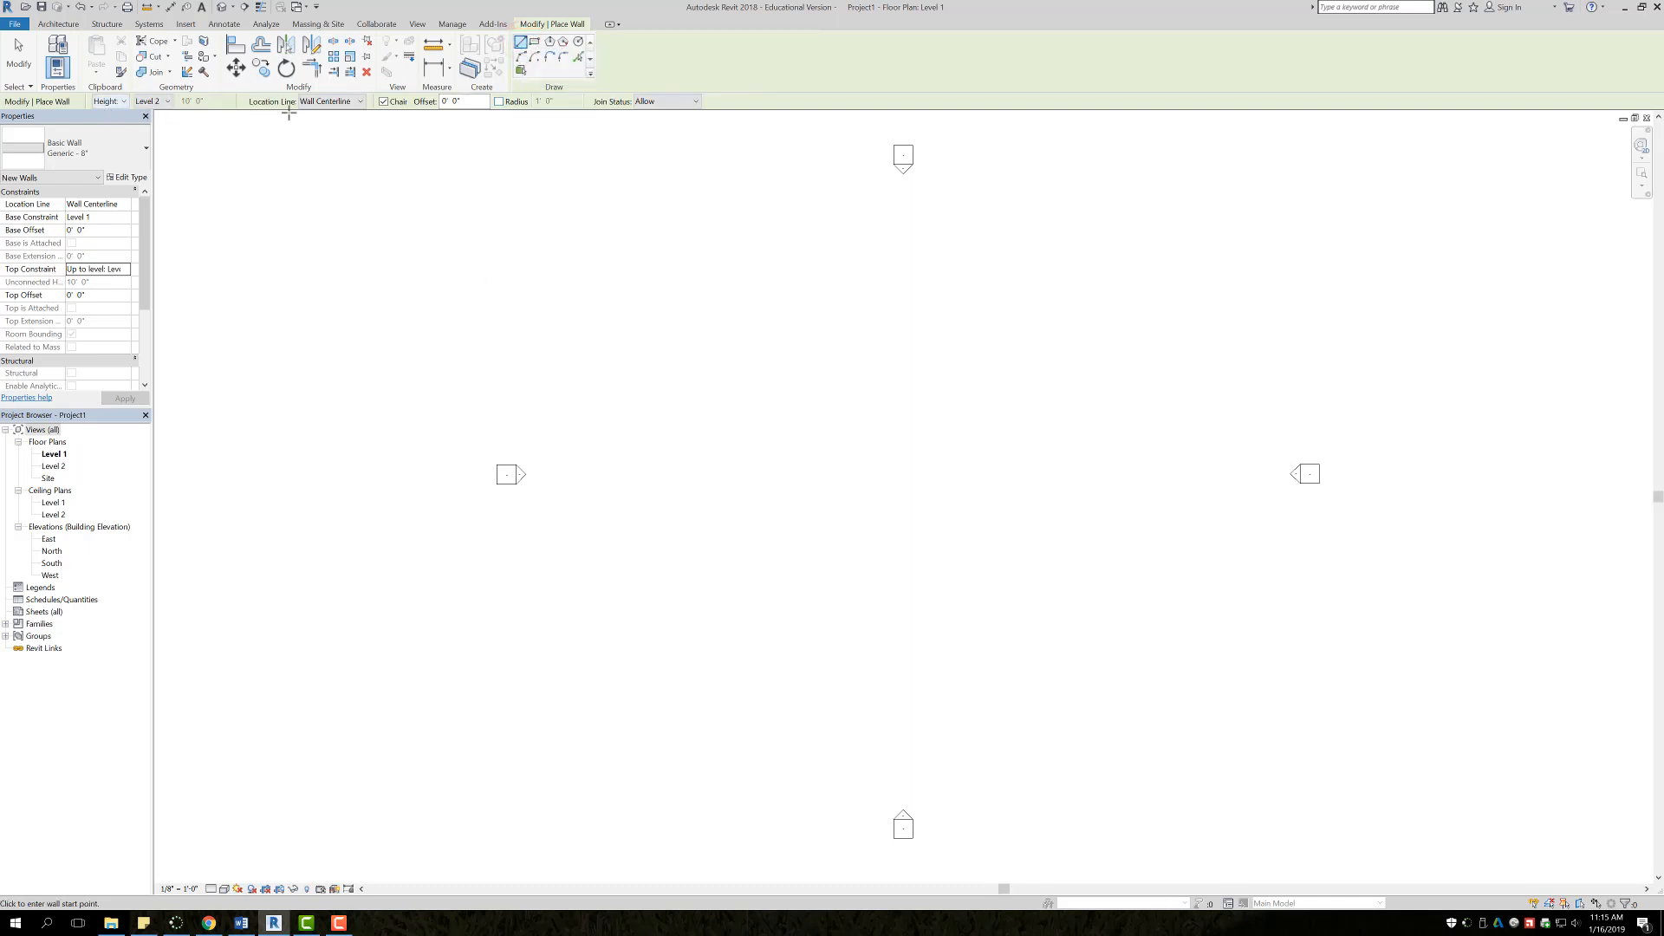
left_click(124, 101)
Step: Draw a single horizontal wall 13' long between the elevation markers, in the upper-left part of the plan
middle_click_drag(714, 237, 606, 257)
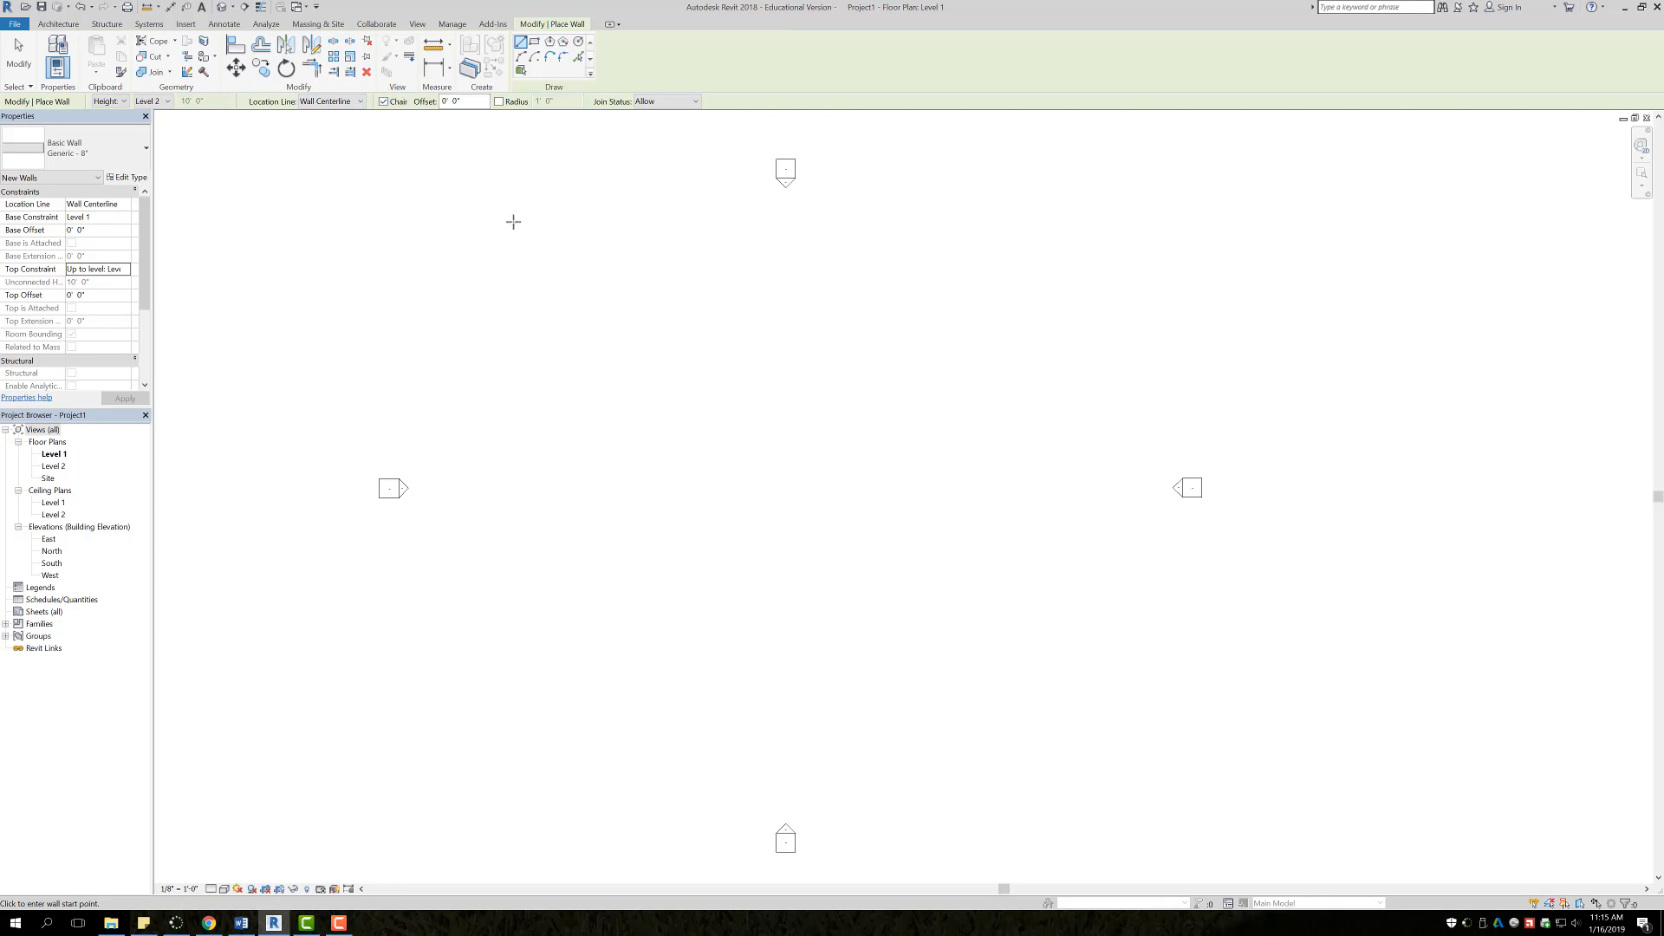
scroll(491, 294, "up", 2)
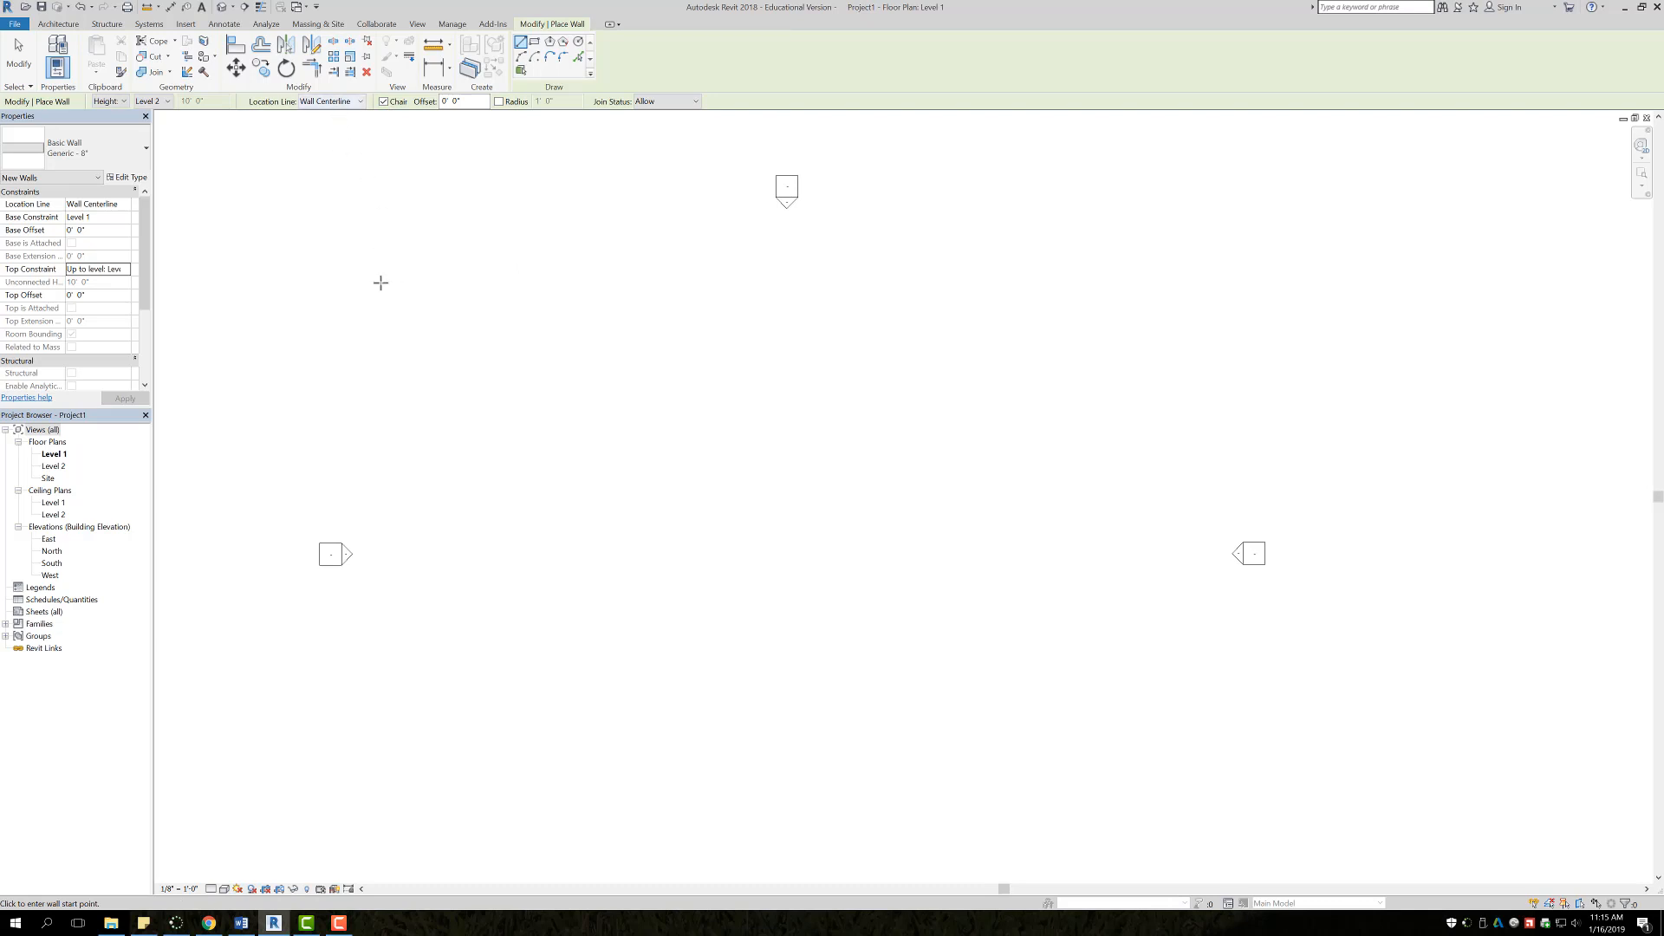
left_click(398, 309)
scroll(555, 314, "up", 5)
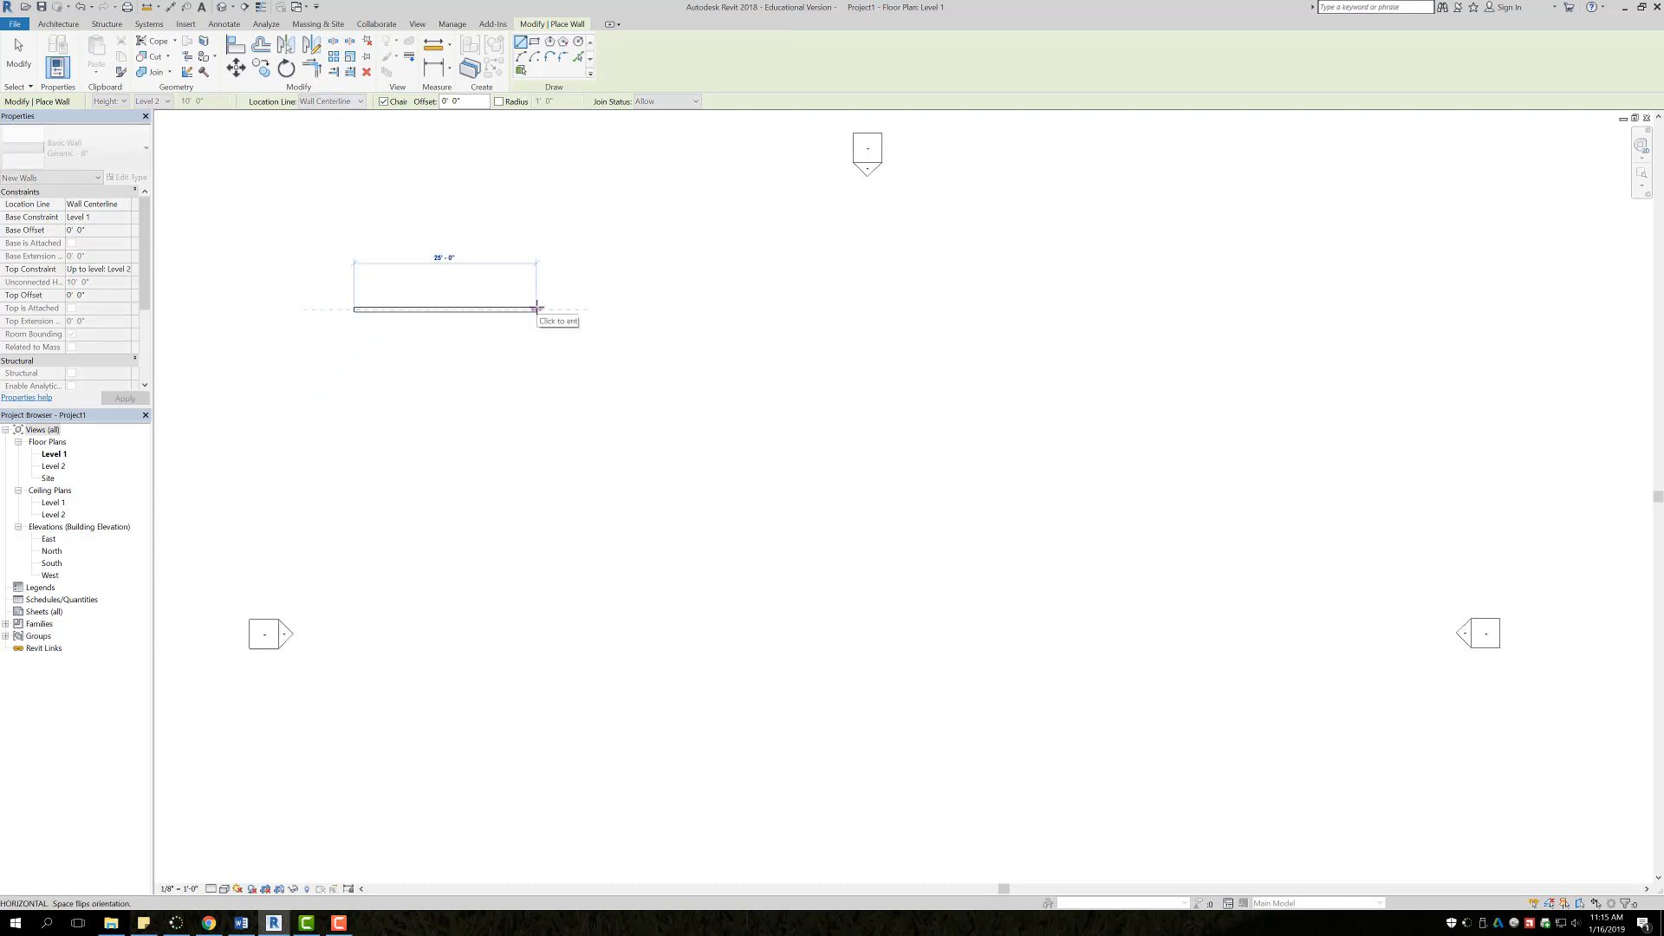
scroll(599, 314, "up", 3)
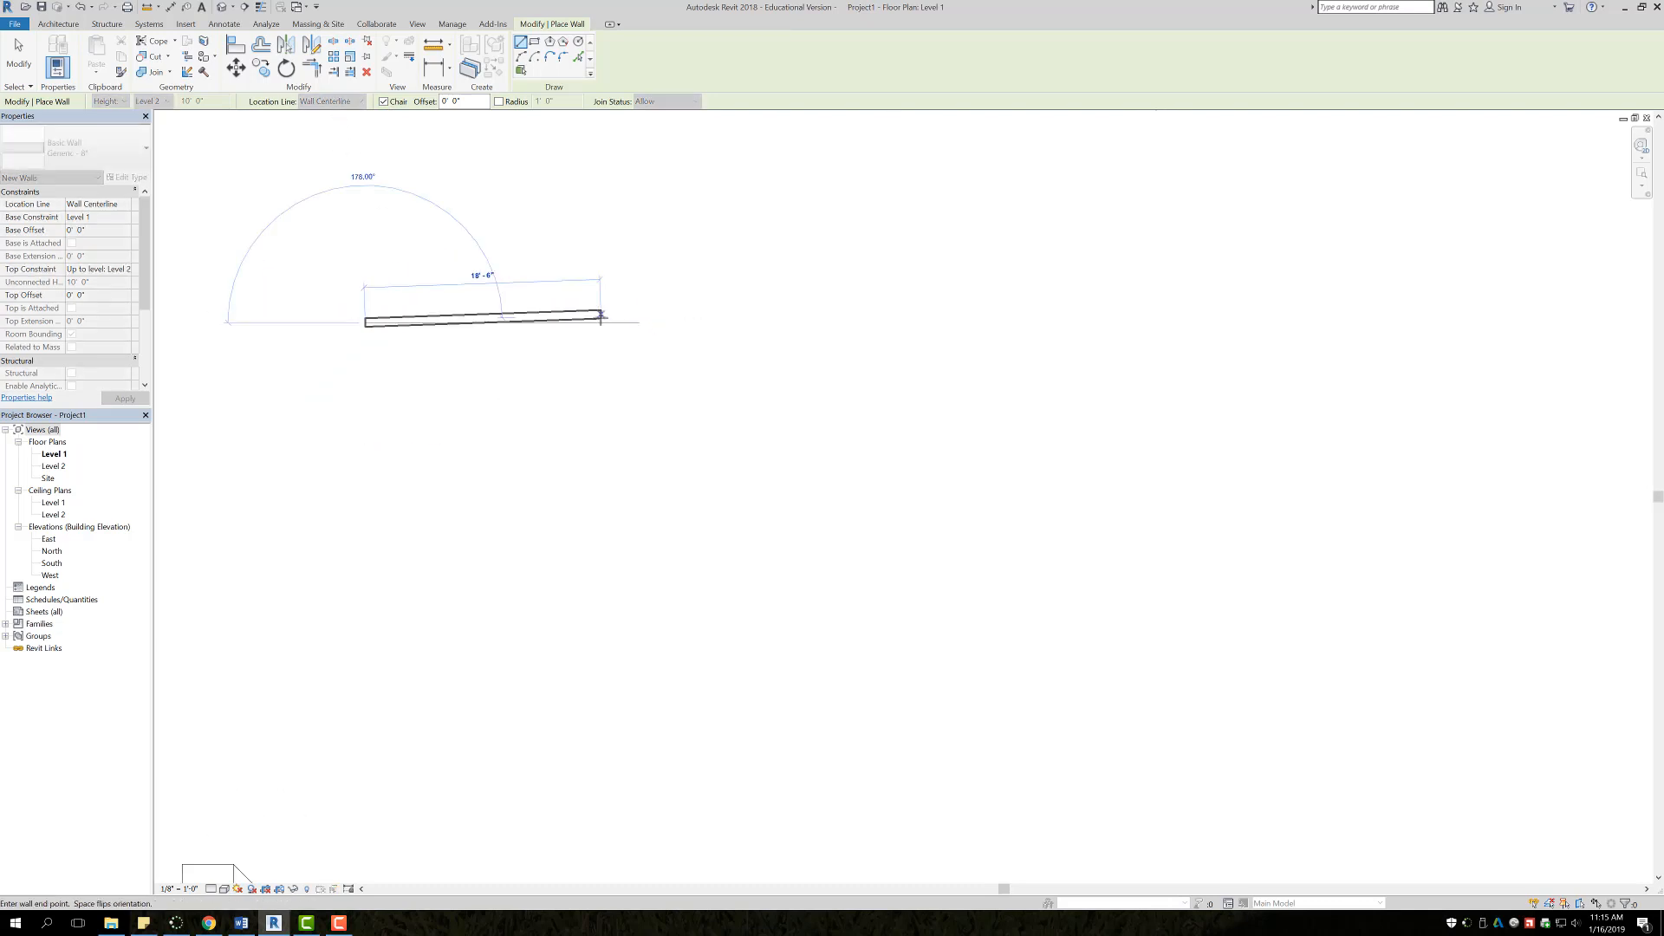
middle_click_drag(621, 327, 747, 334)
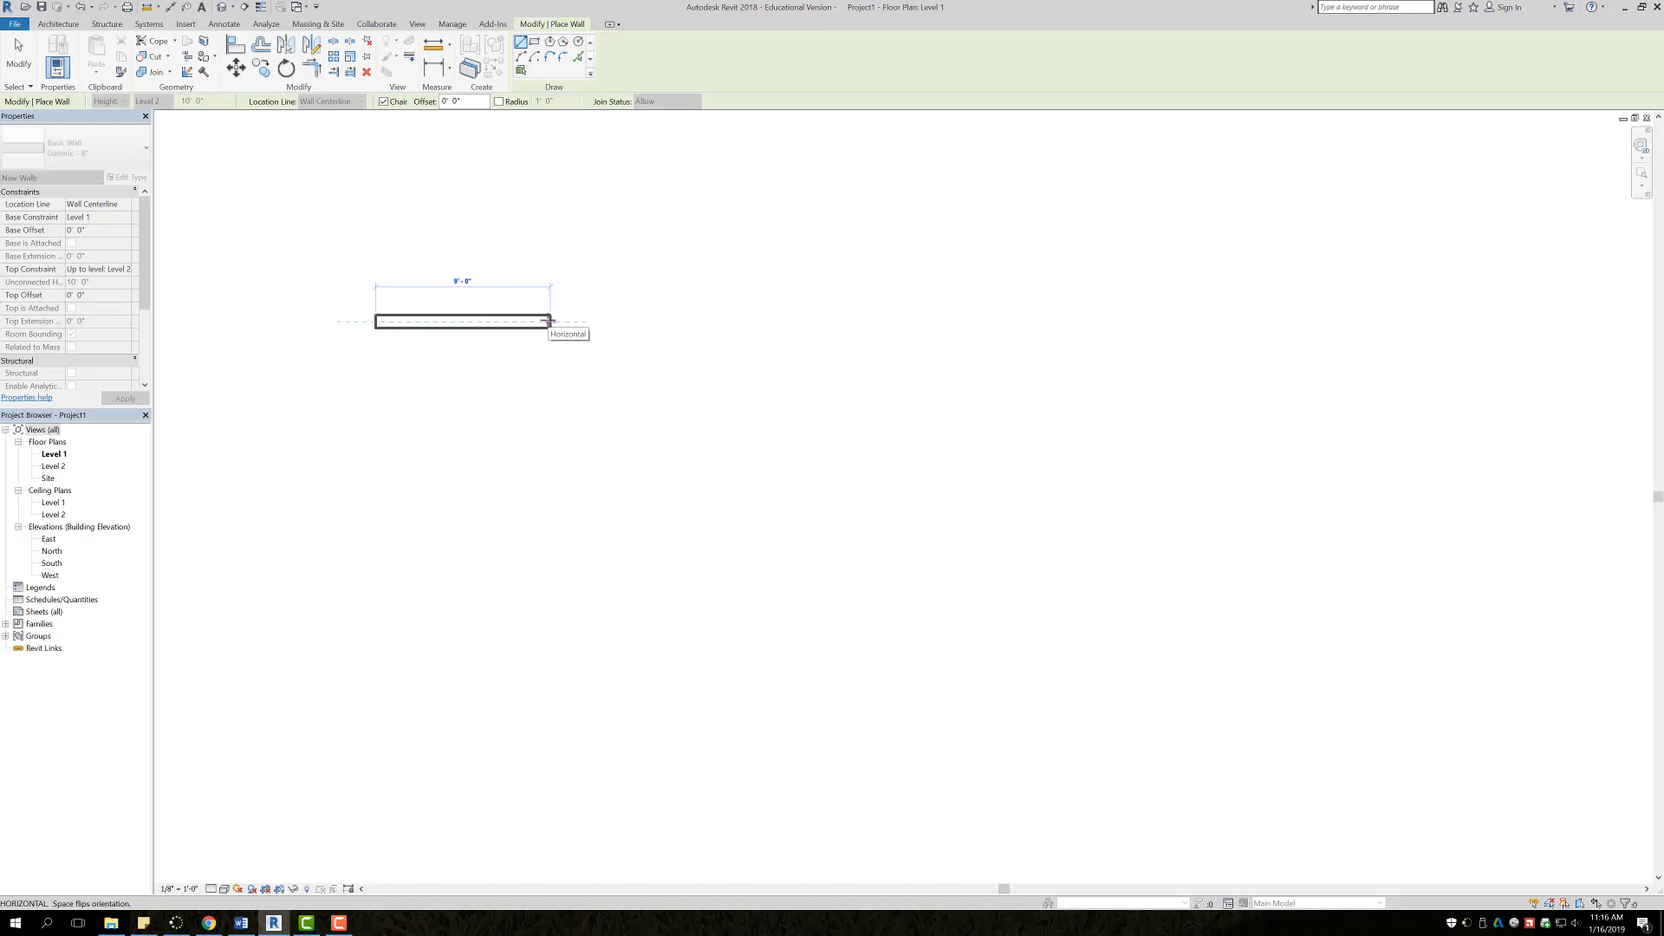
type("13")
key("Return")
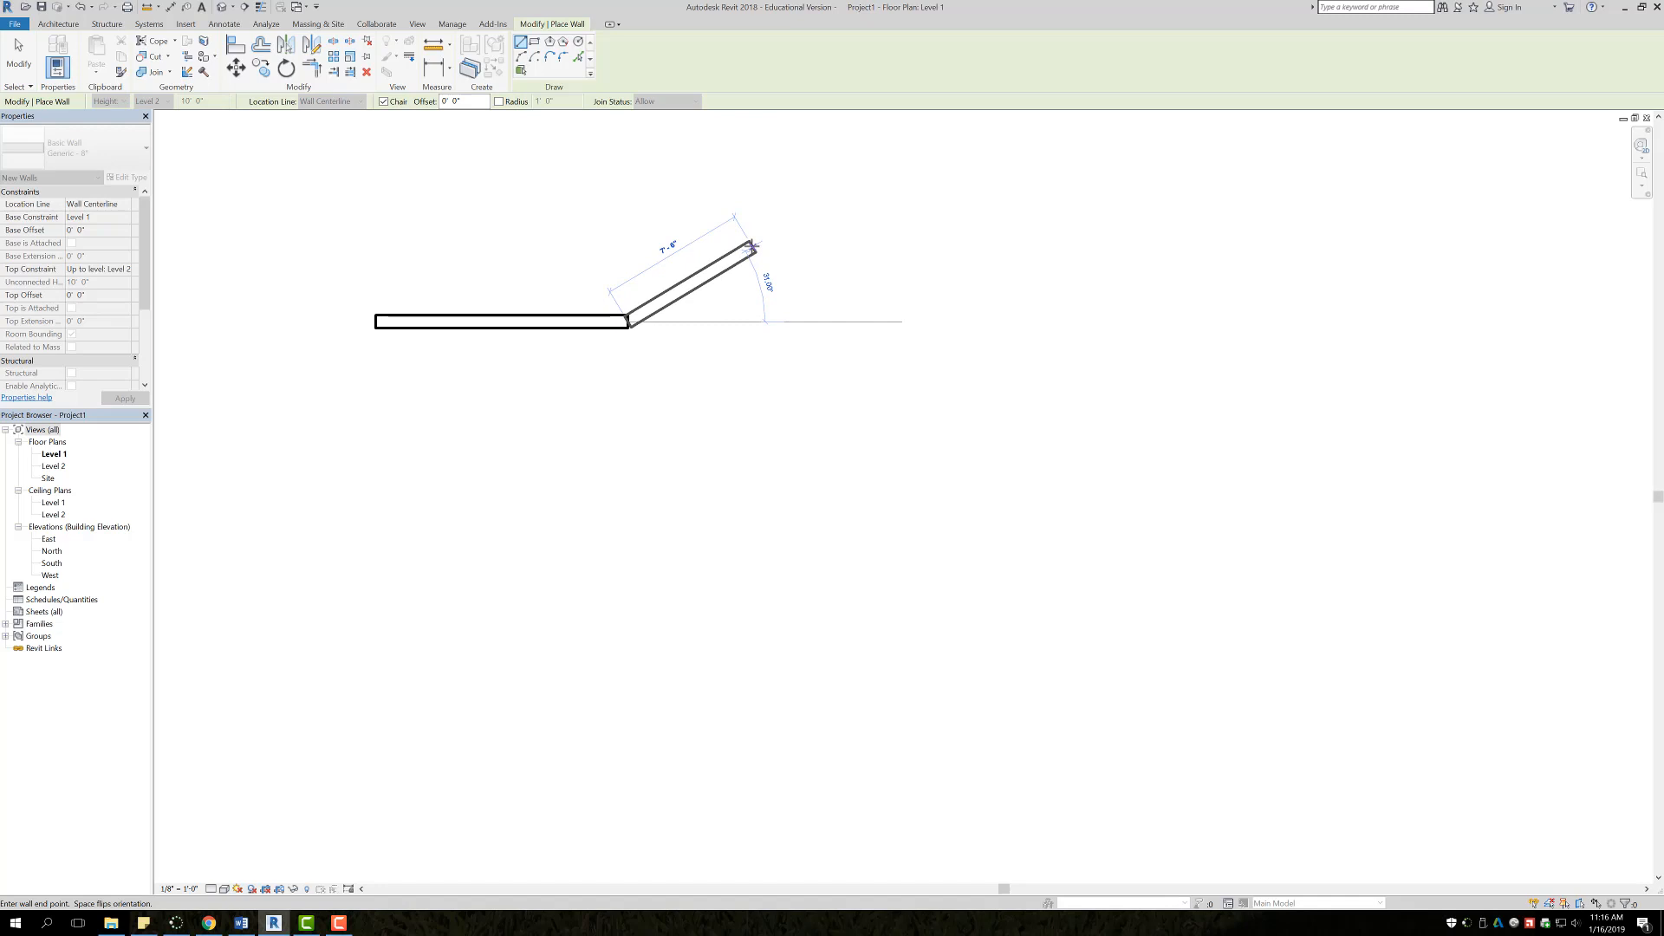
key("Escape")
key("Escape")
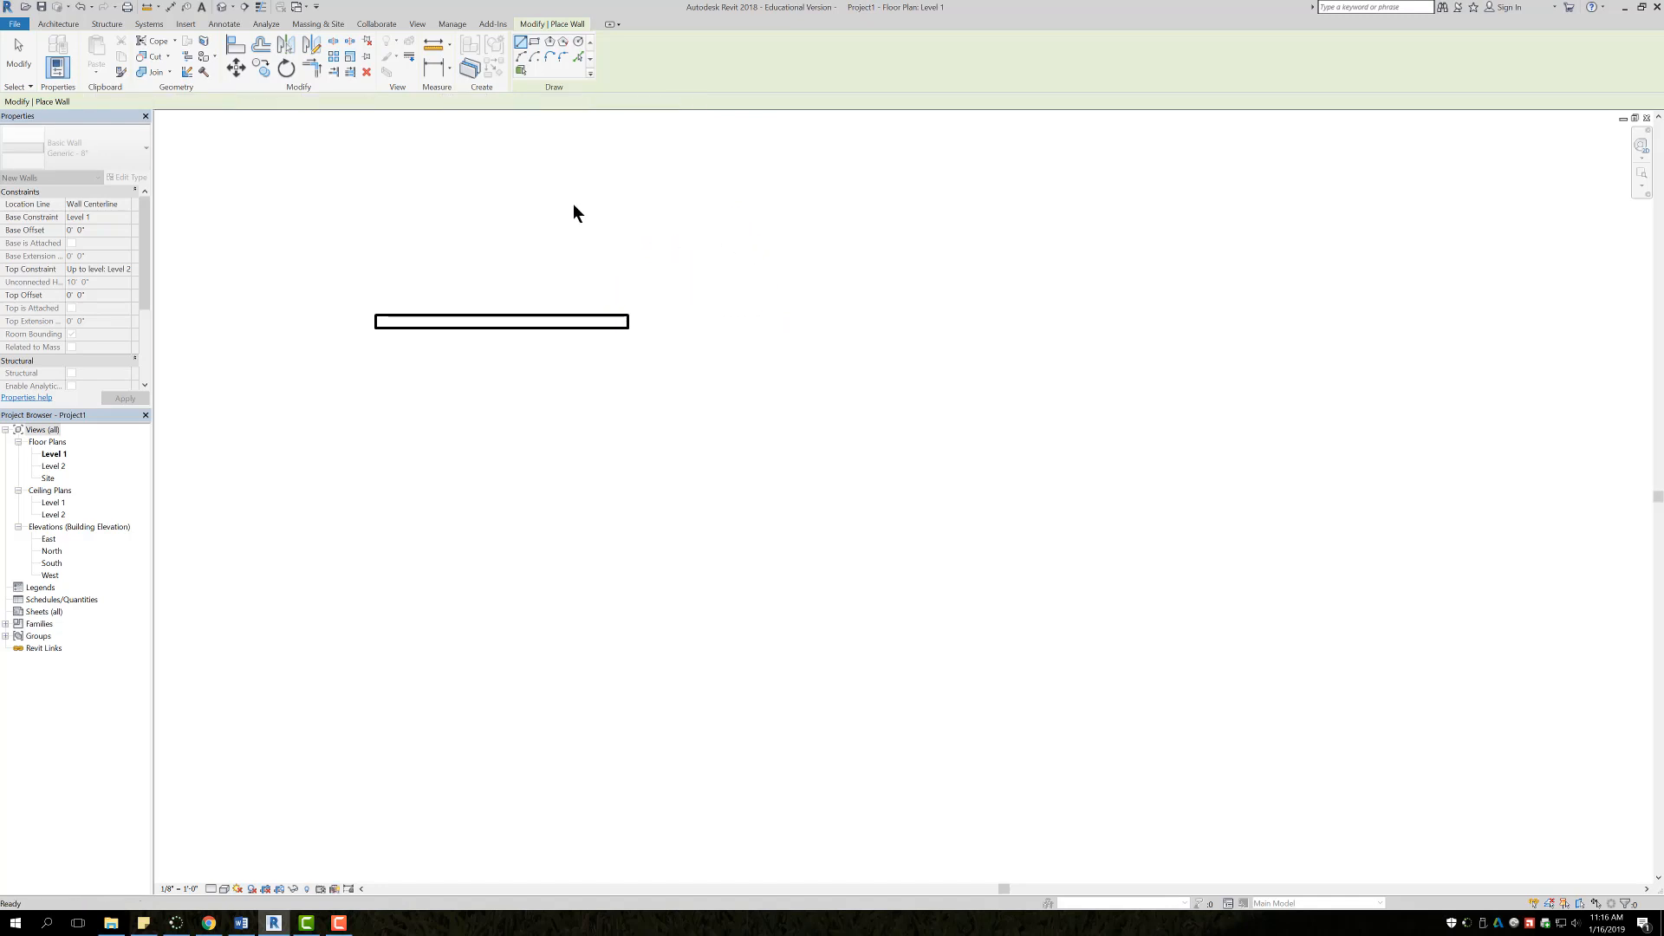
Step: Start another architectural wall and set its location line to Finish Face: Exterior
left_click(49, 66)
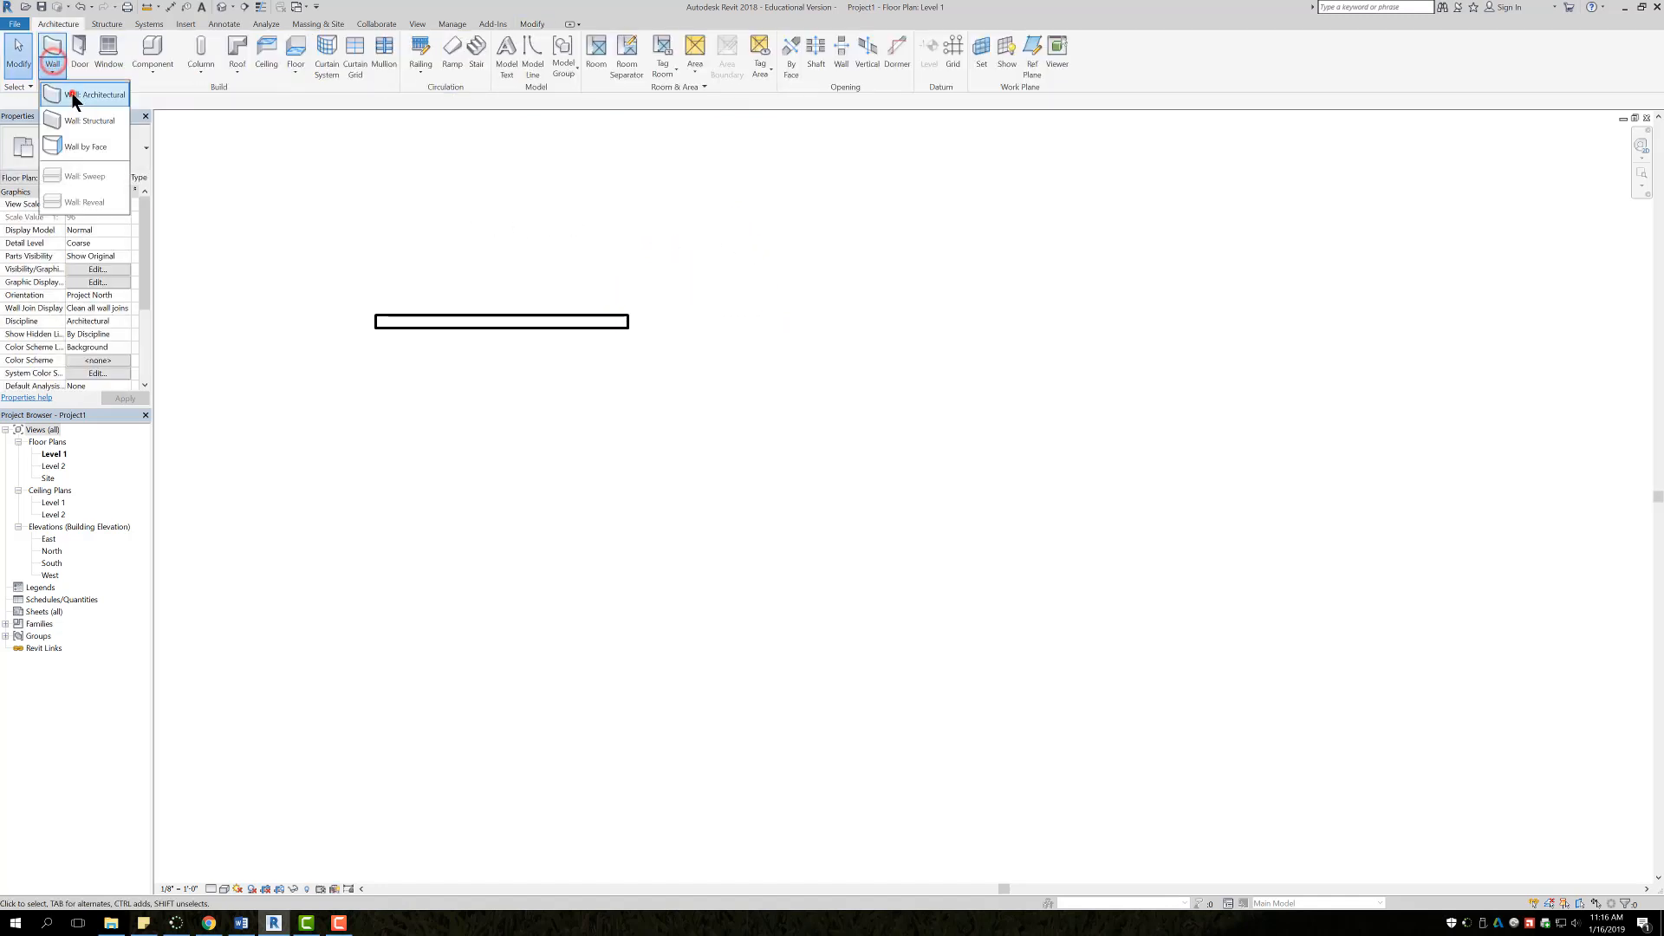
left_click(74, 90)
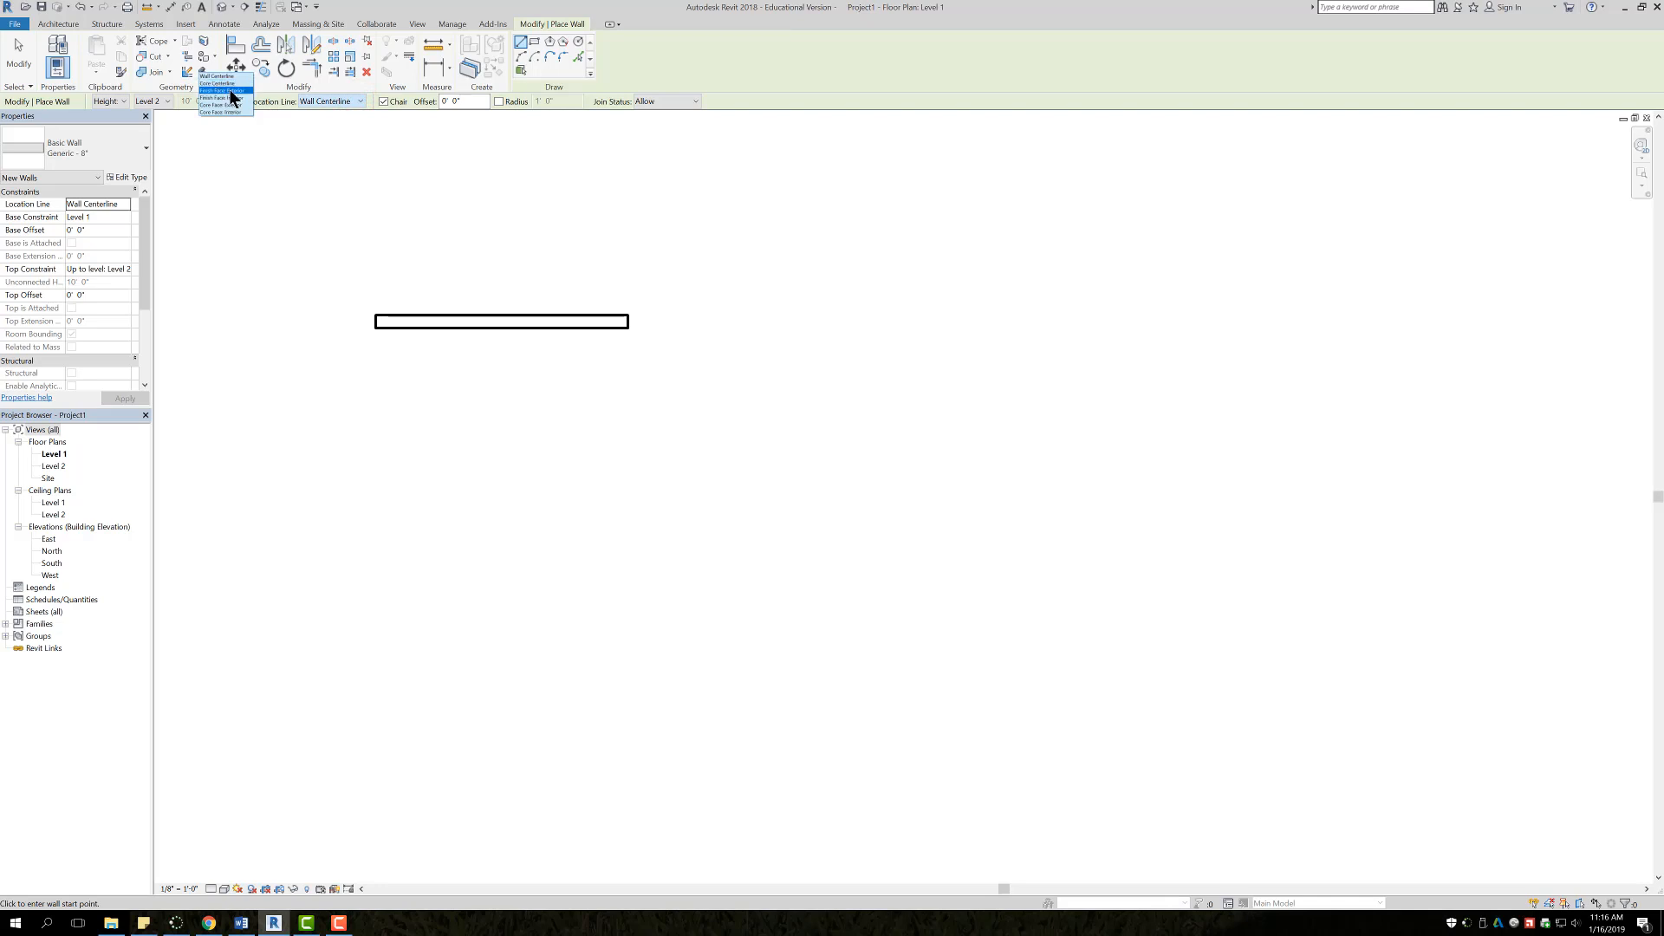
left_click(228, 90)
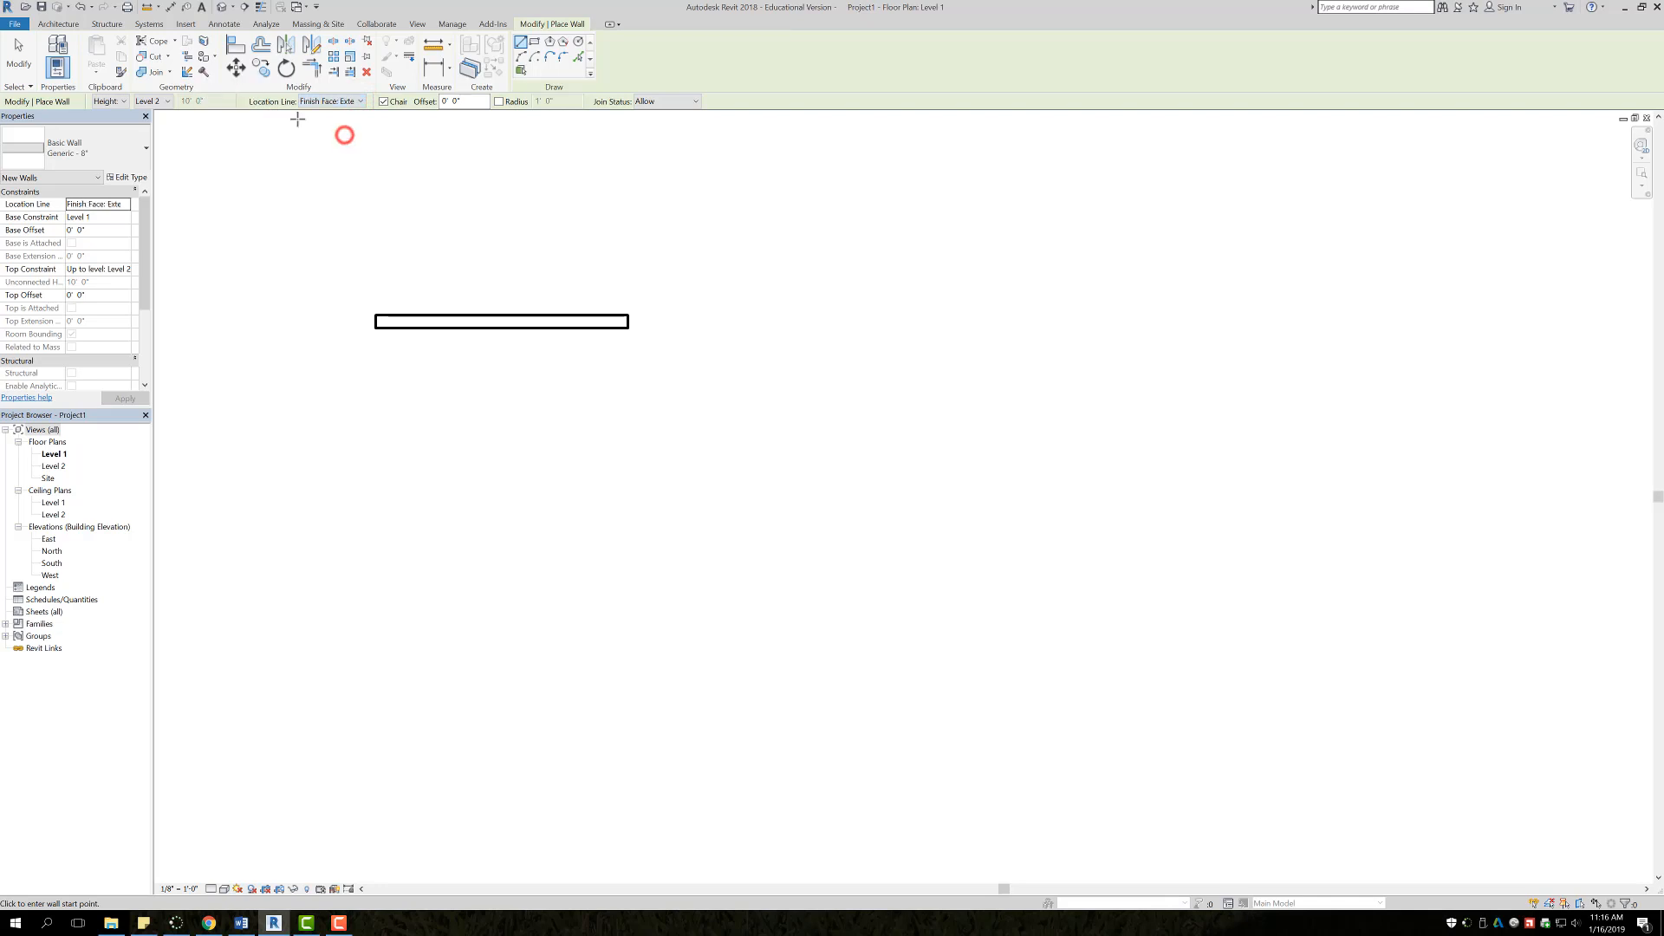
left_click(374, 415)
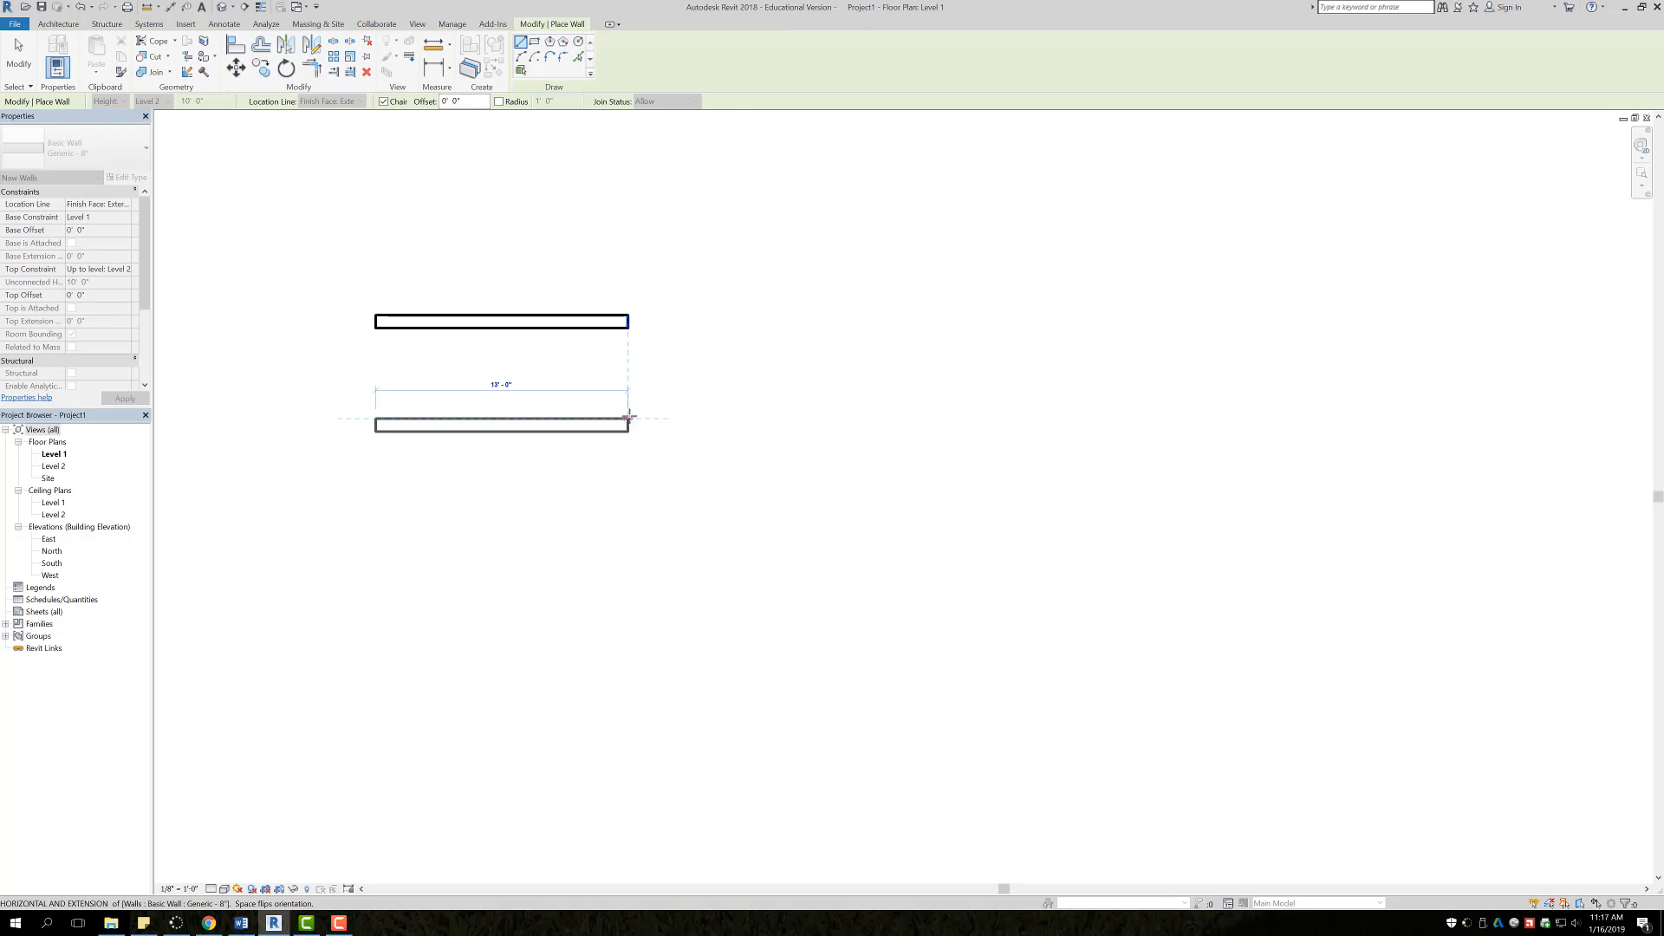
key("Escape")
key("Escape")
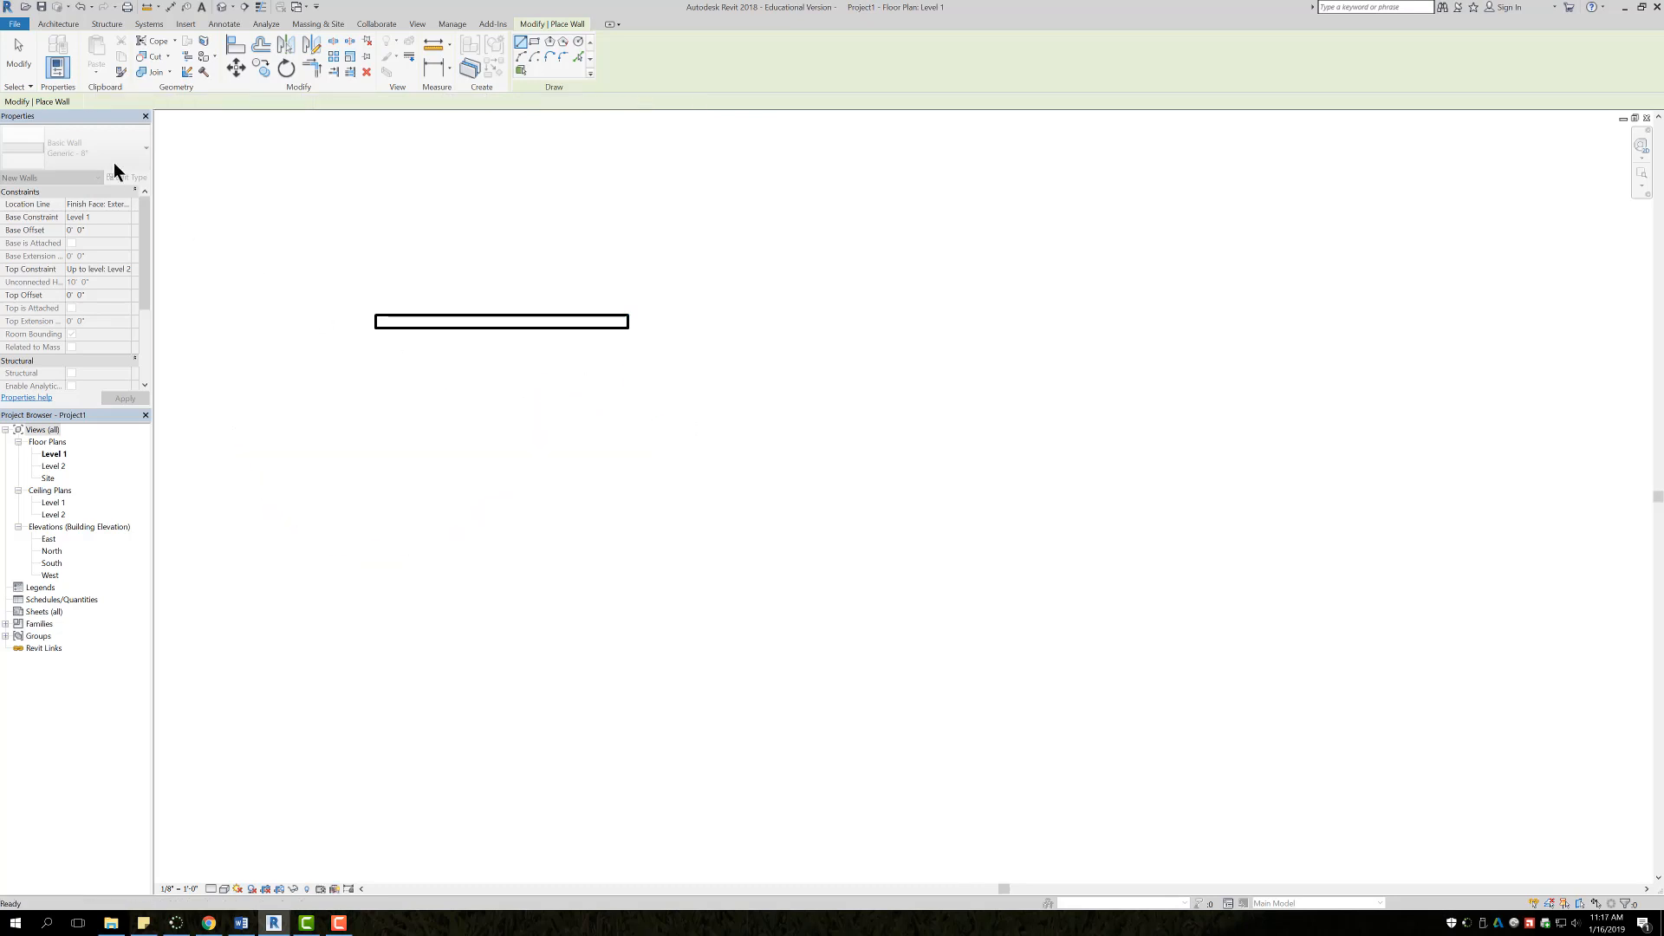
Step: Below the single wall, draw three connected walls along Finish Face: Exterior, about 17' rightward, 10' downward and 12' leftward
left_click(54, 50)
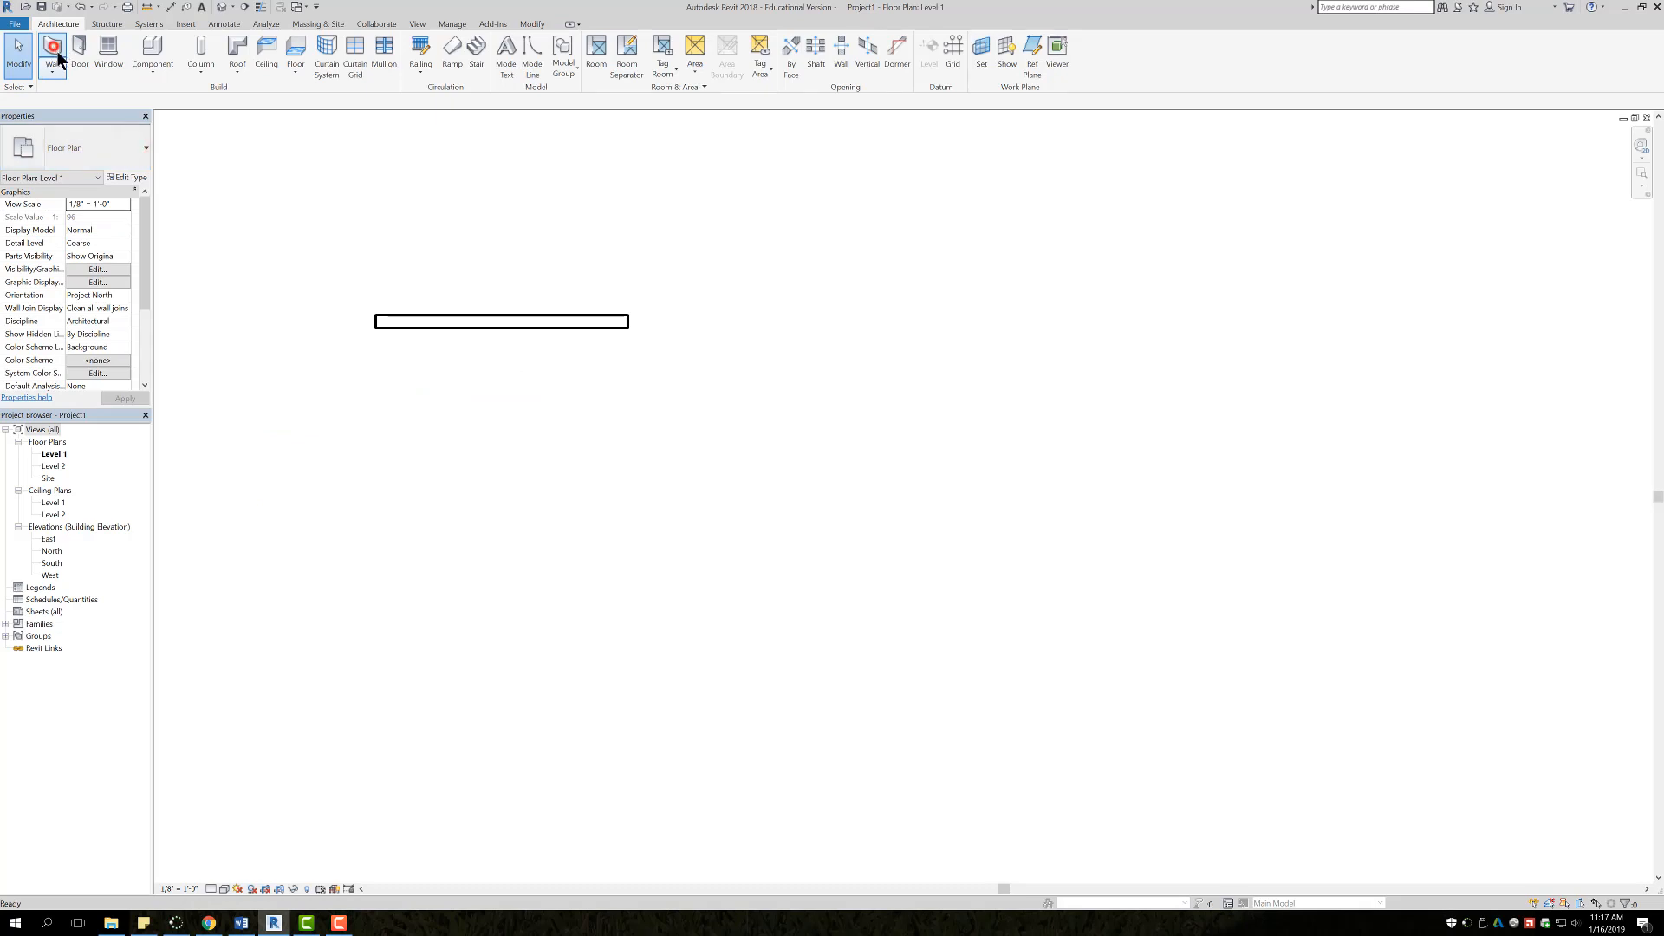
left_click(101, 153)
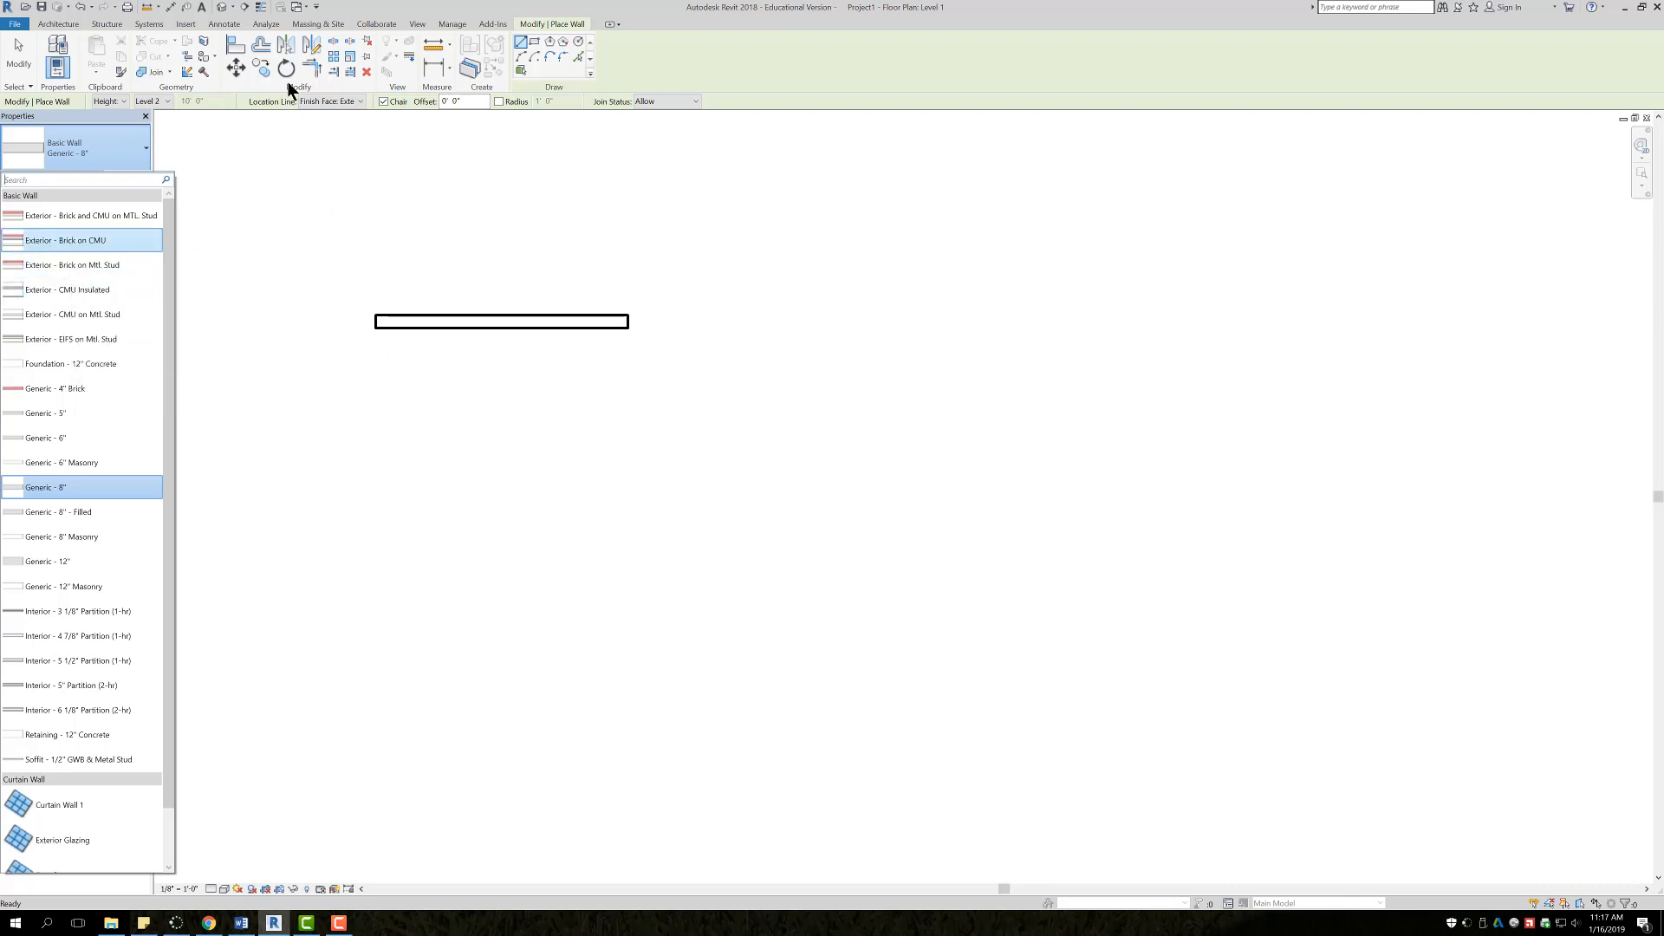
left_click(364, 102)
left_click(364, 101)
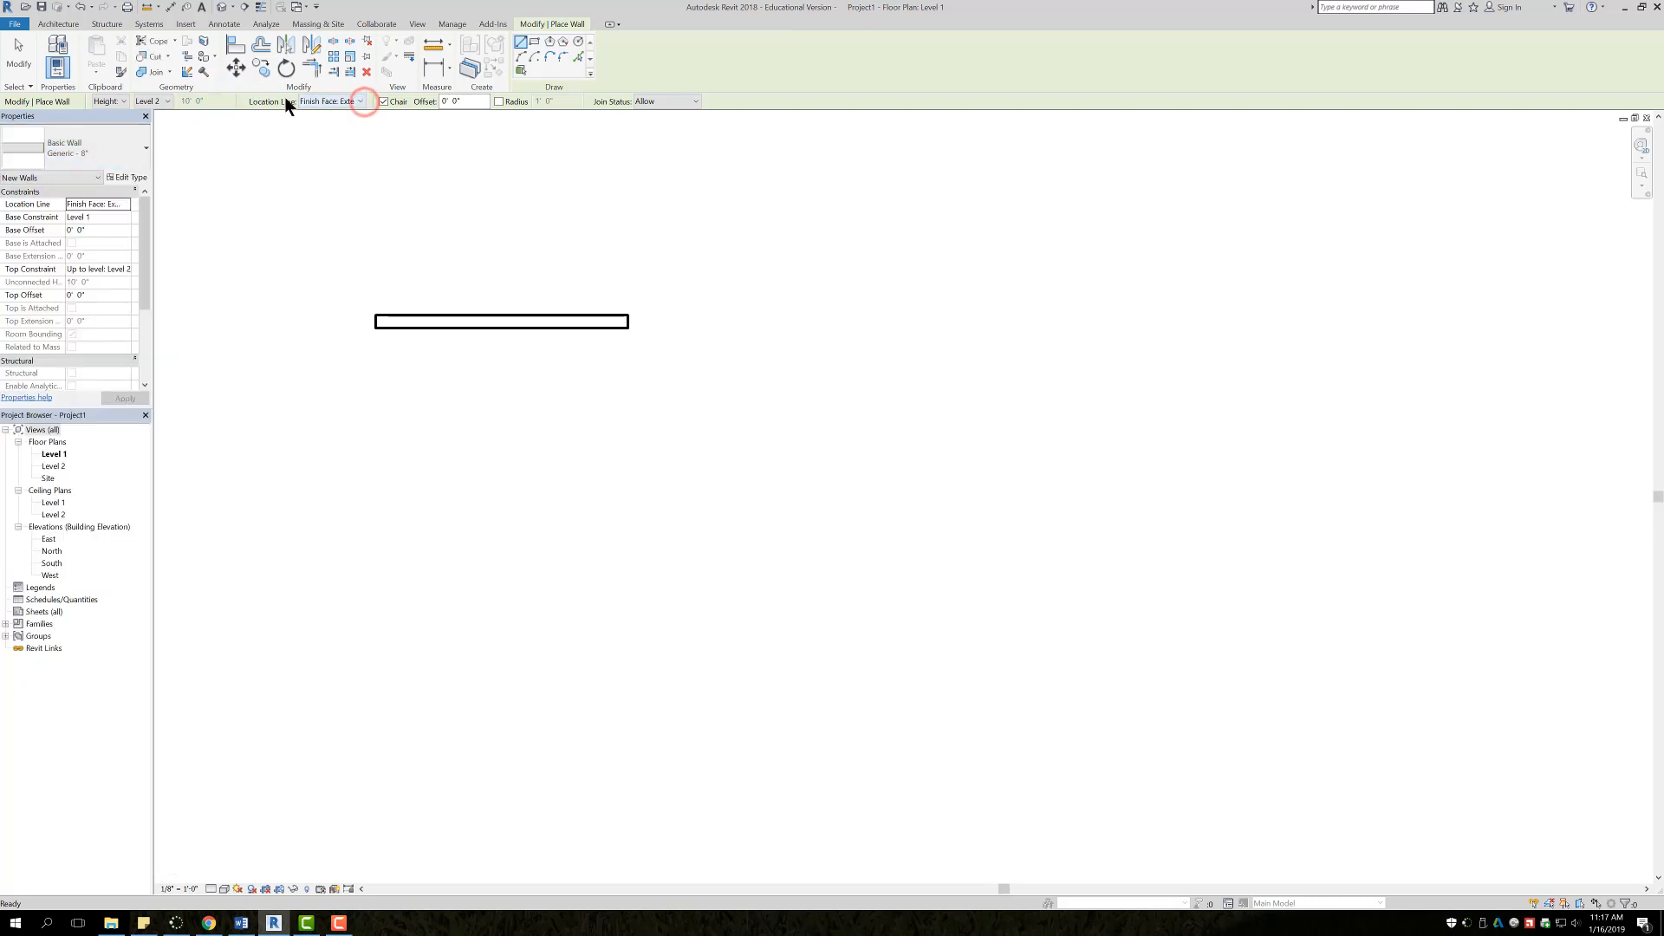
left_click(353, 101)
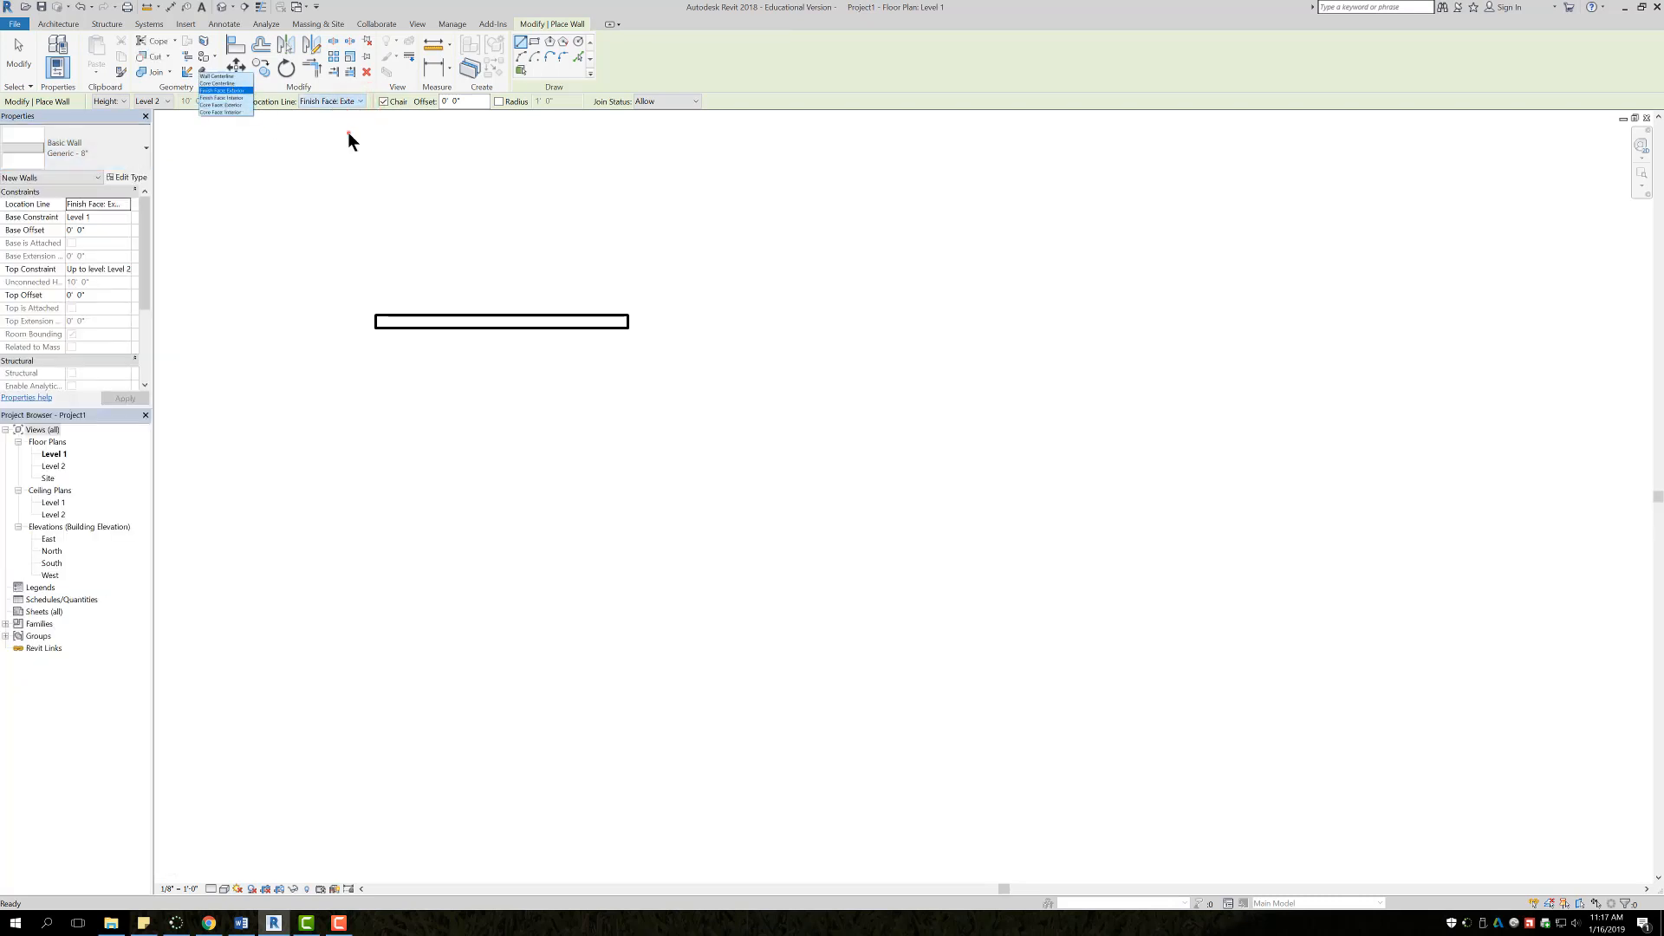
left_click(348, 133)
left_click(375, 415)
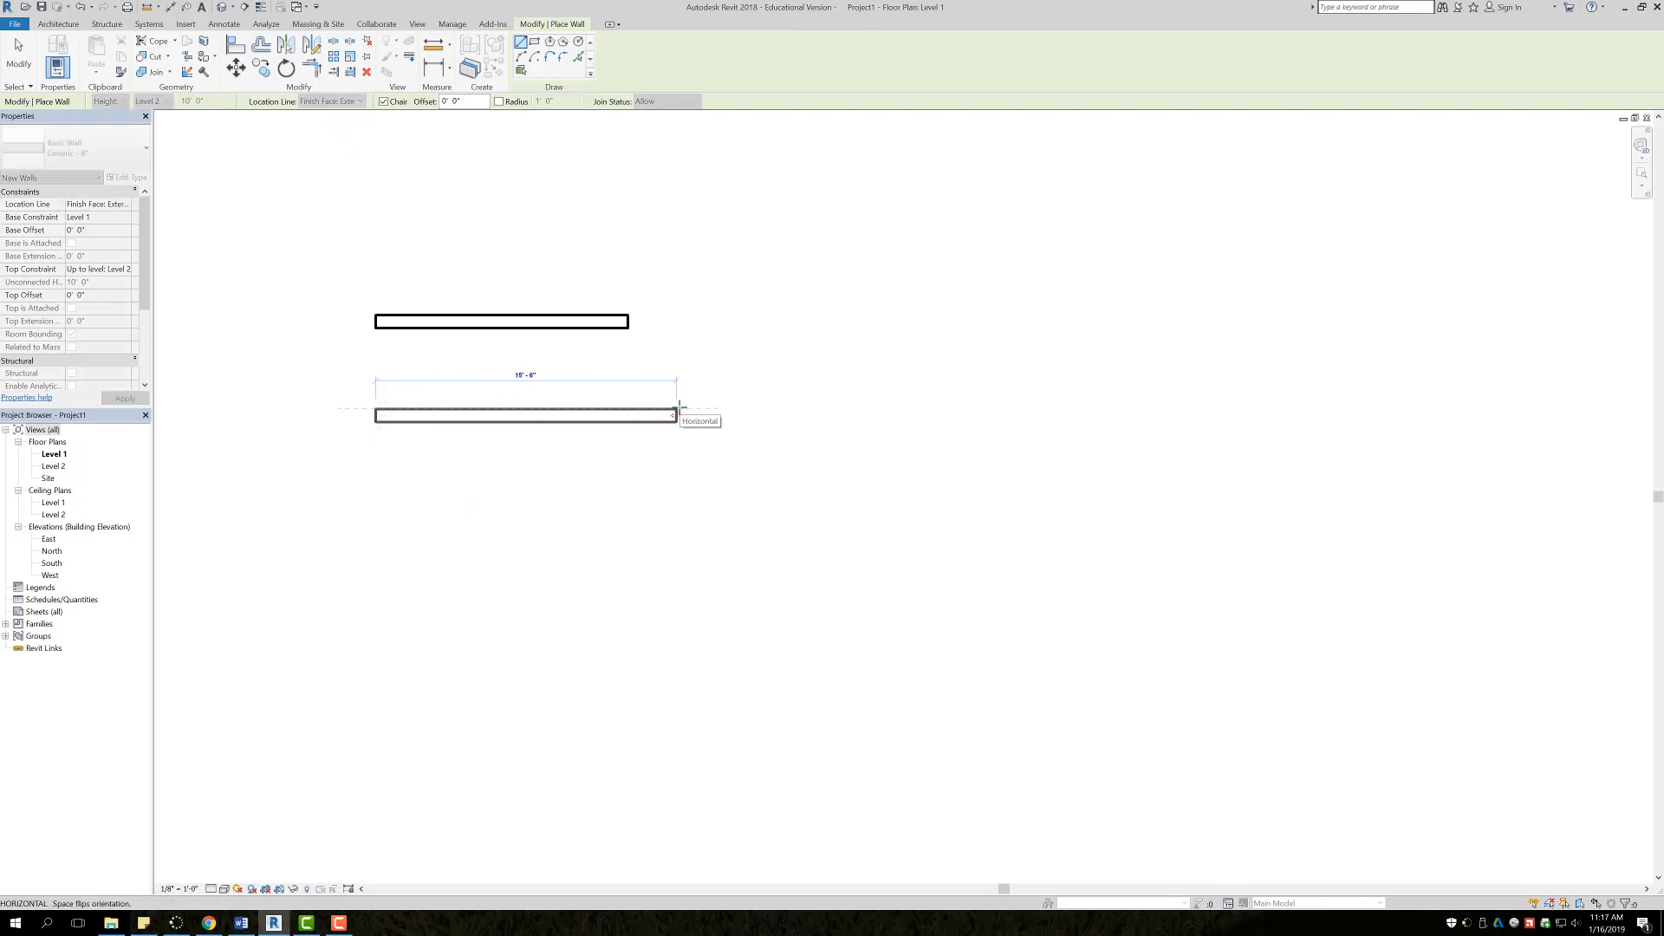
left_click(714, 411)
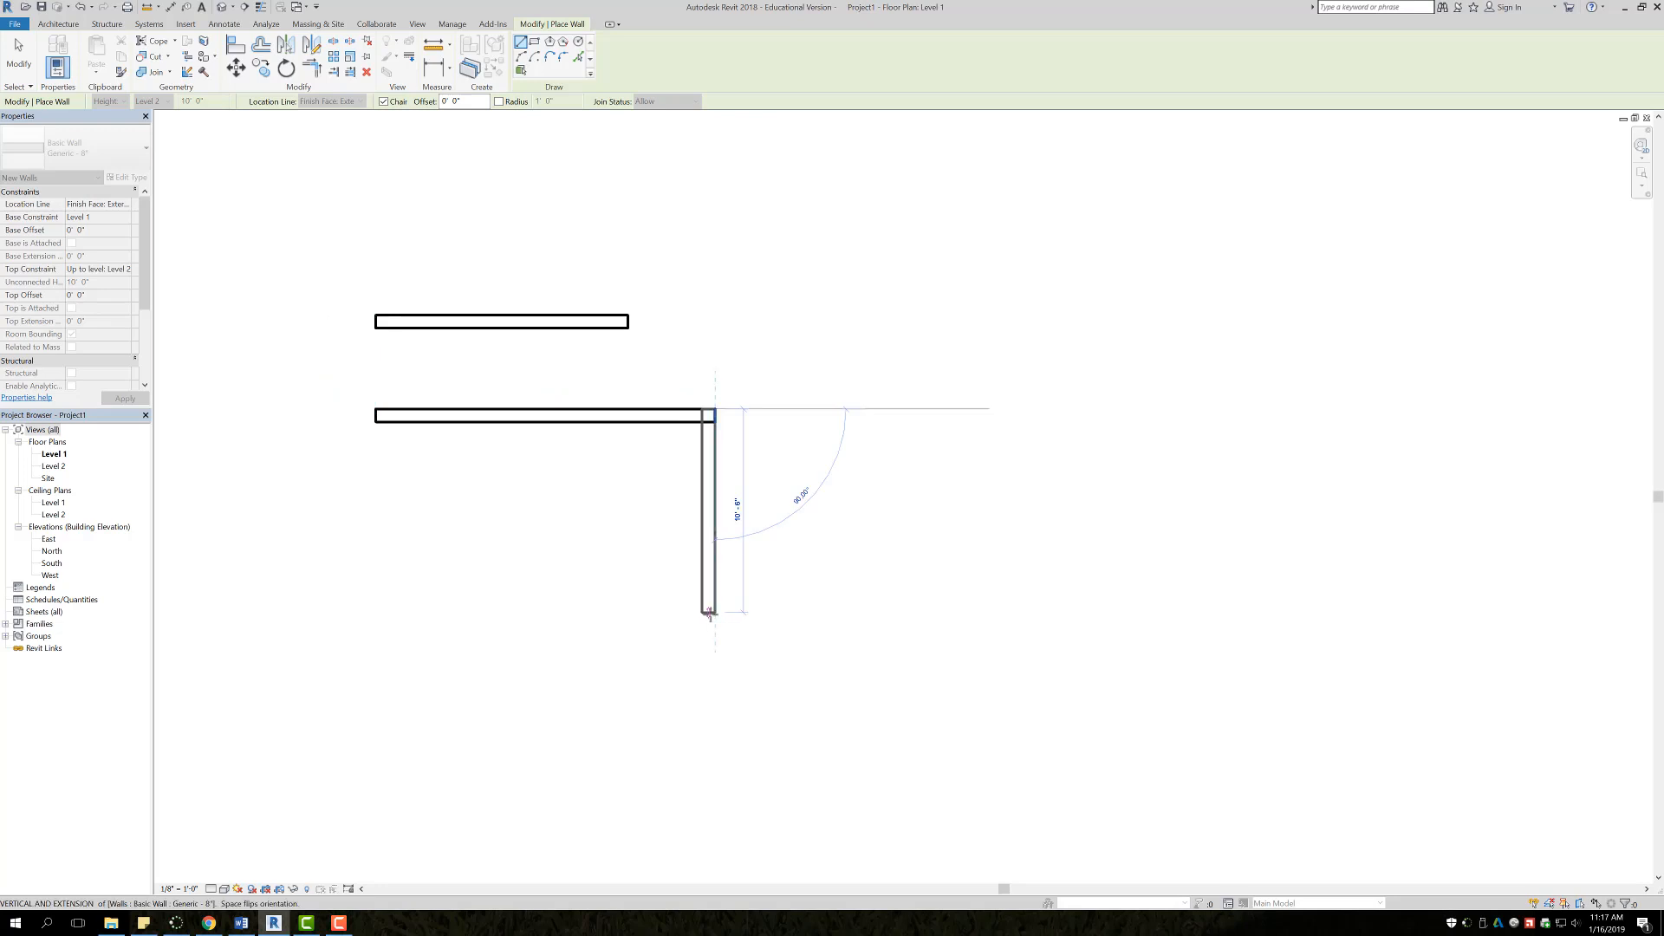
left_click(712, 601)
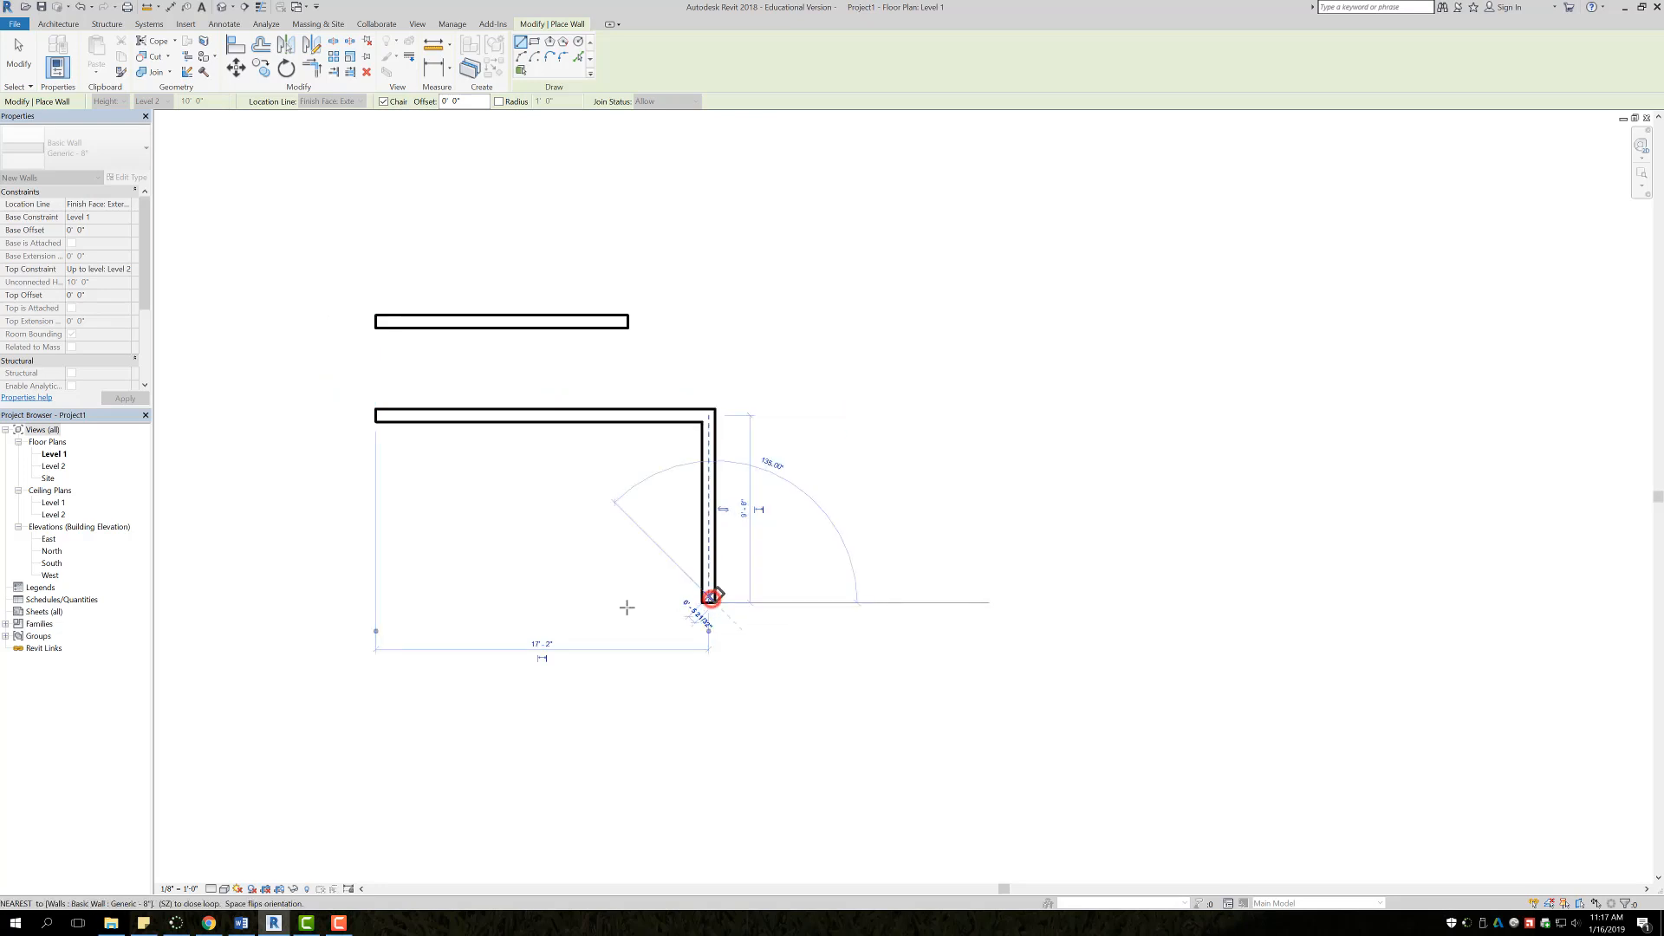
left_click(483, 598)
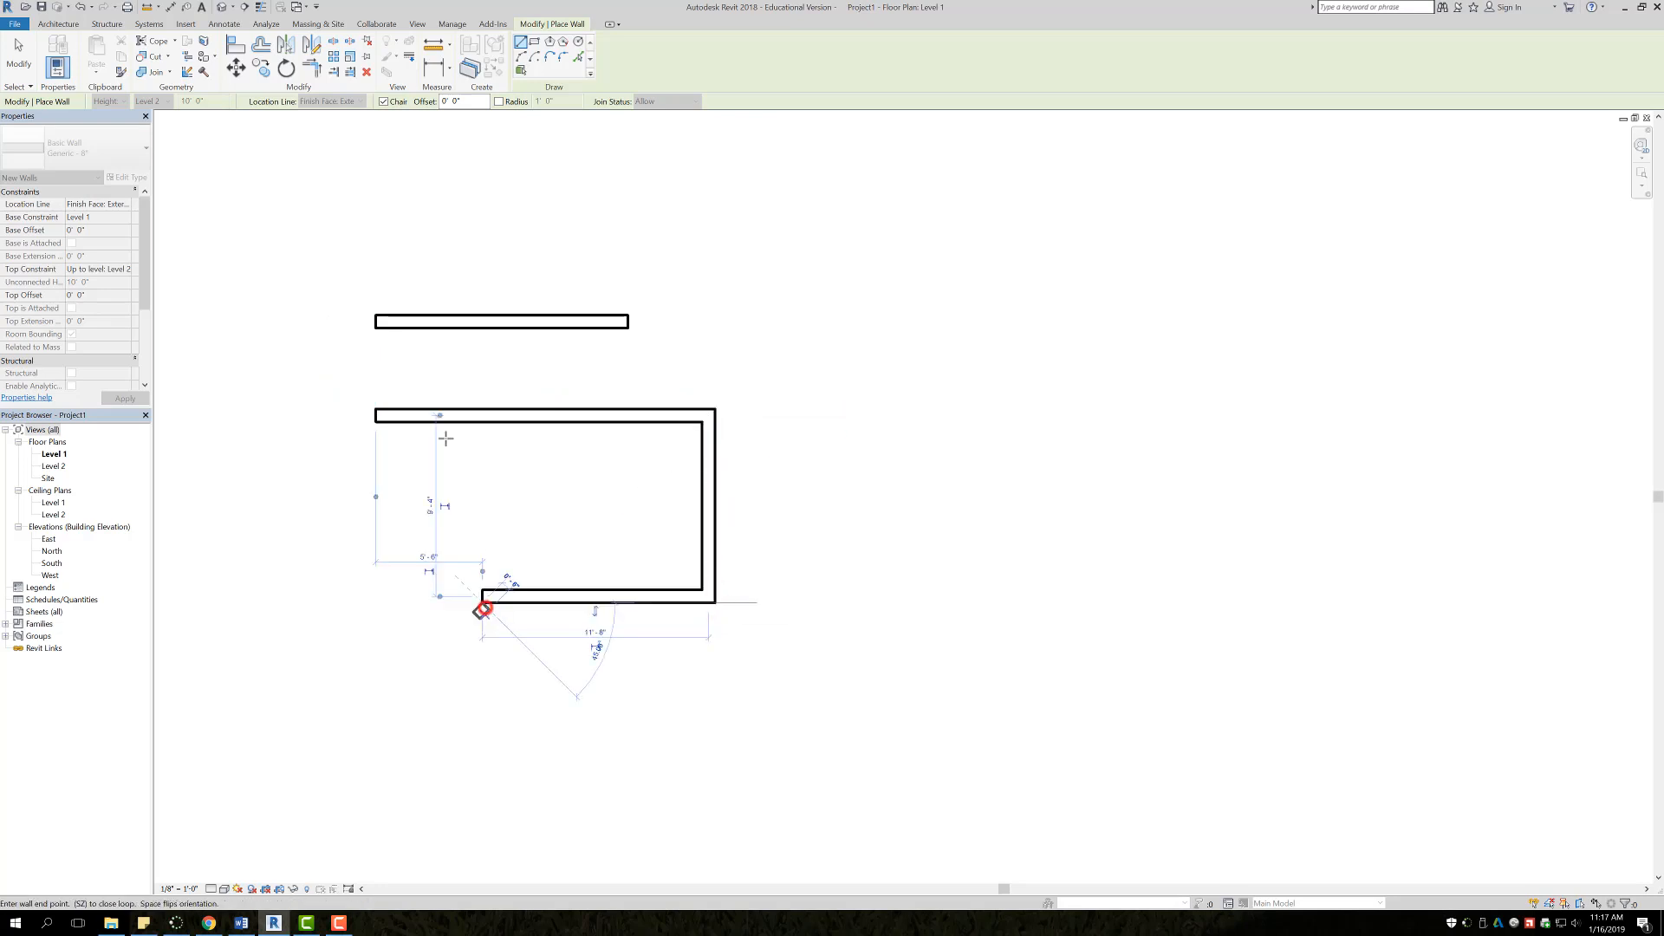
key("Escape")
Step: Using the Finish Face: Interior location line, draw an L of two walls right of the others, about 10'-6" across and 9'-6" down
left_click(355, 101)
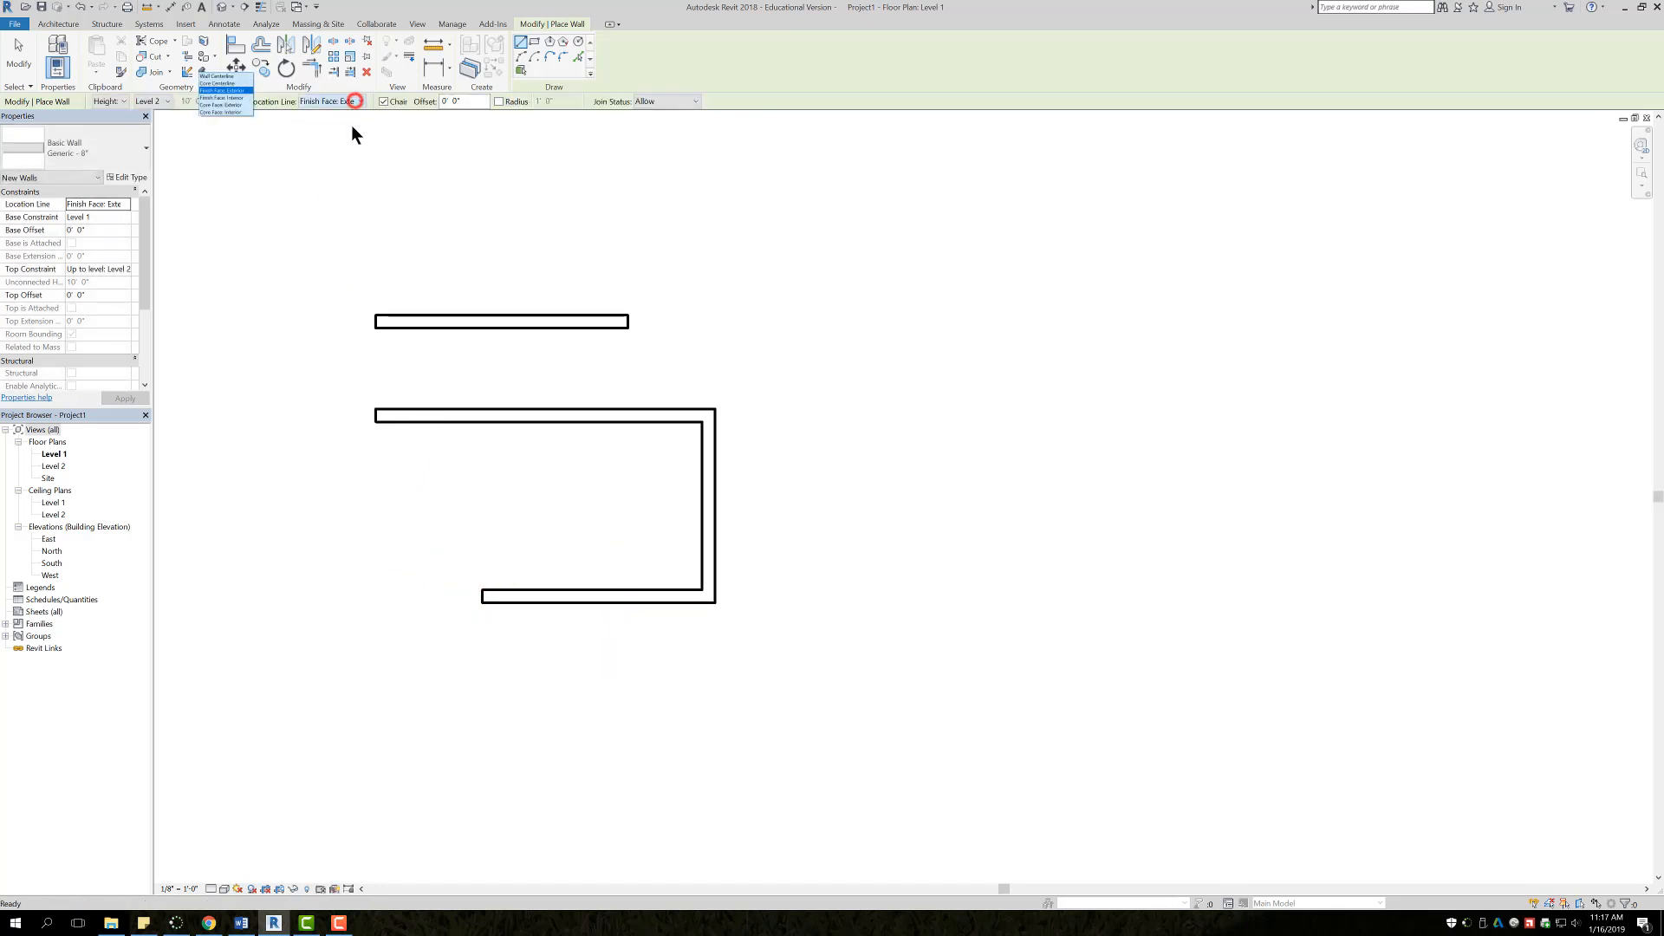
left_click(335, 146)
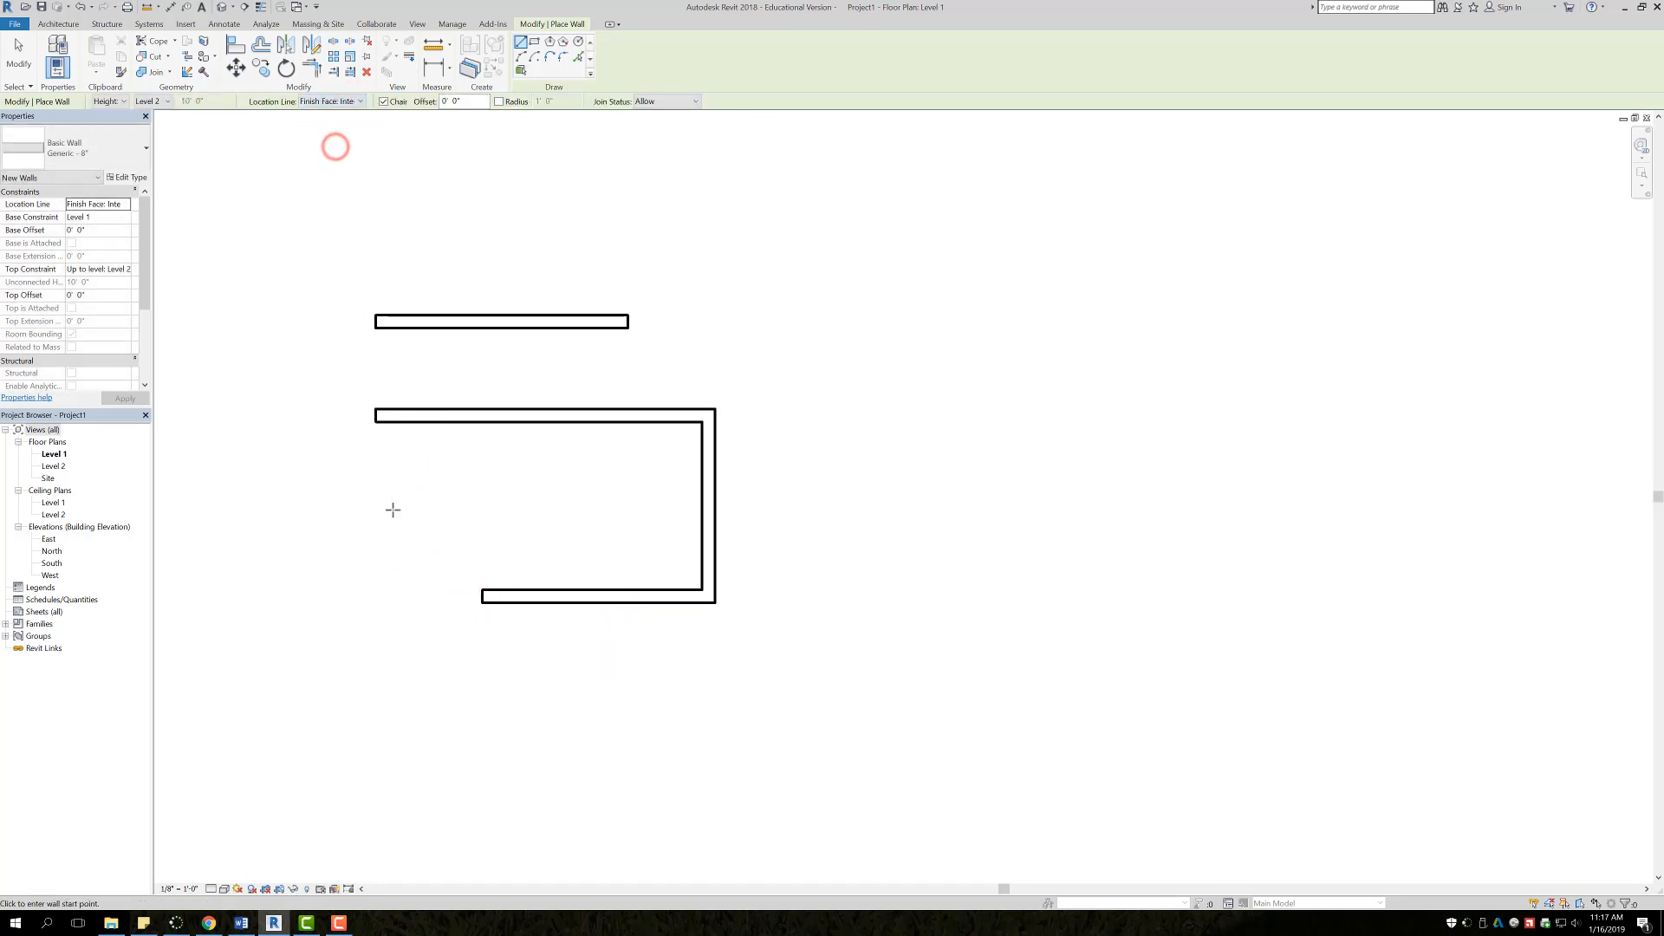
left_click(905, 345)
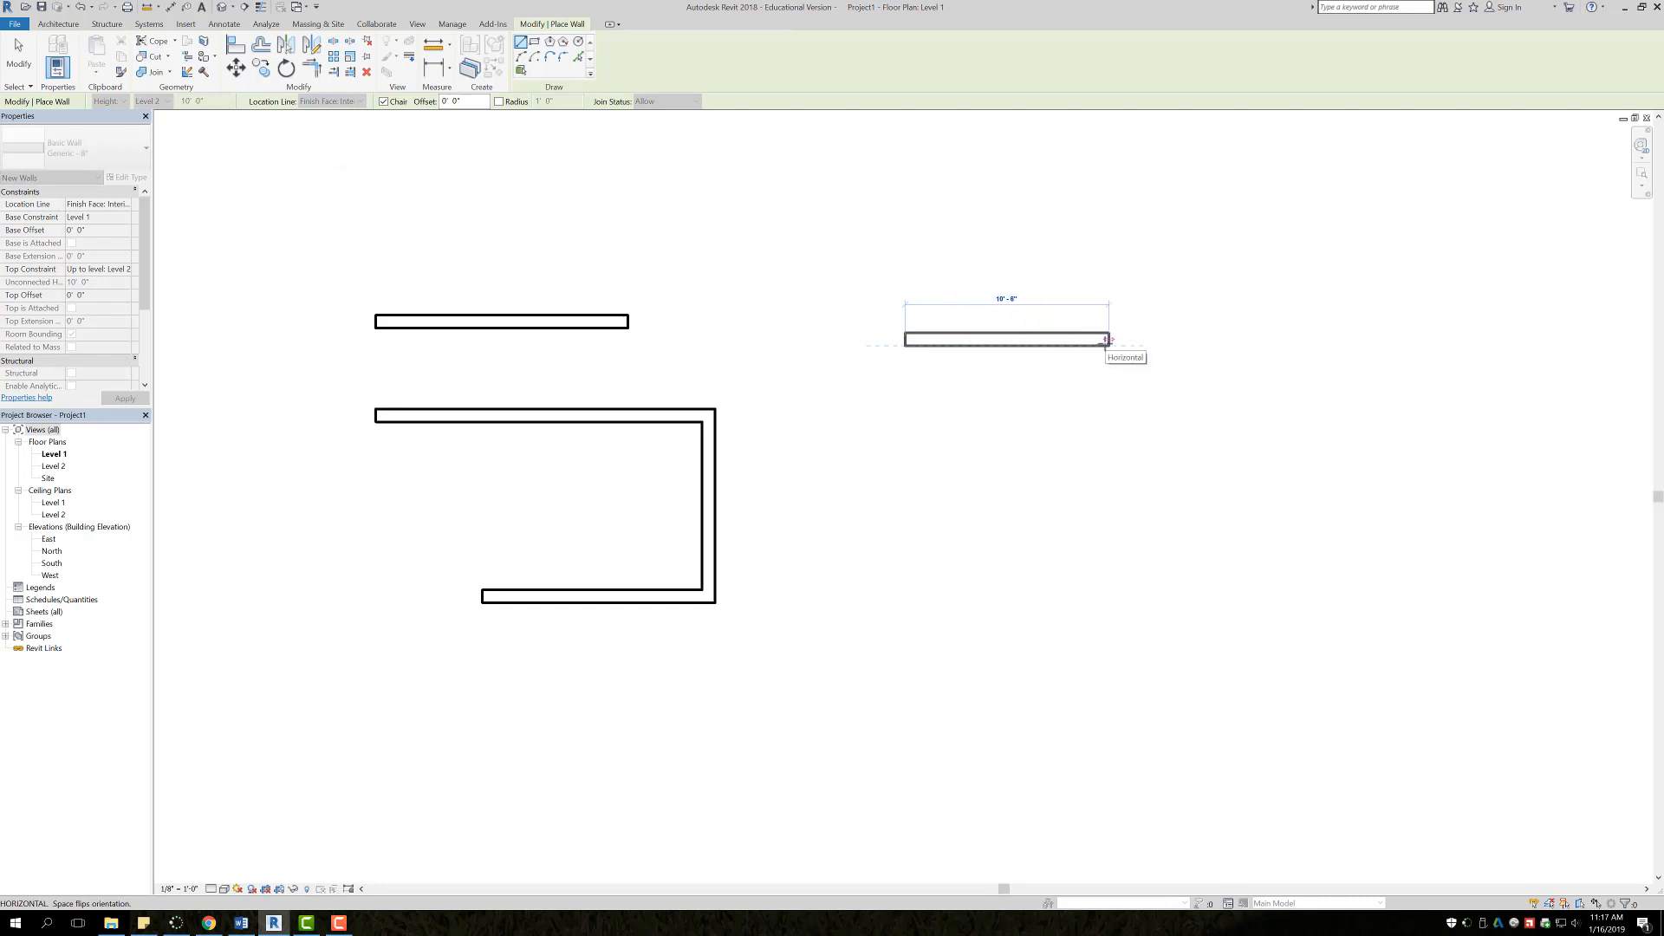
left_click(1107, 343)
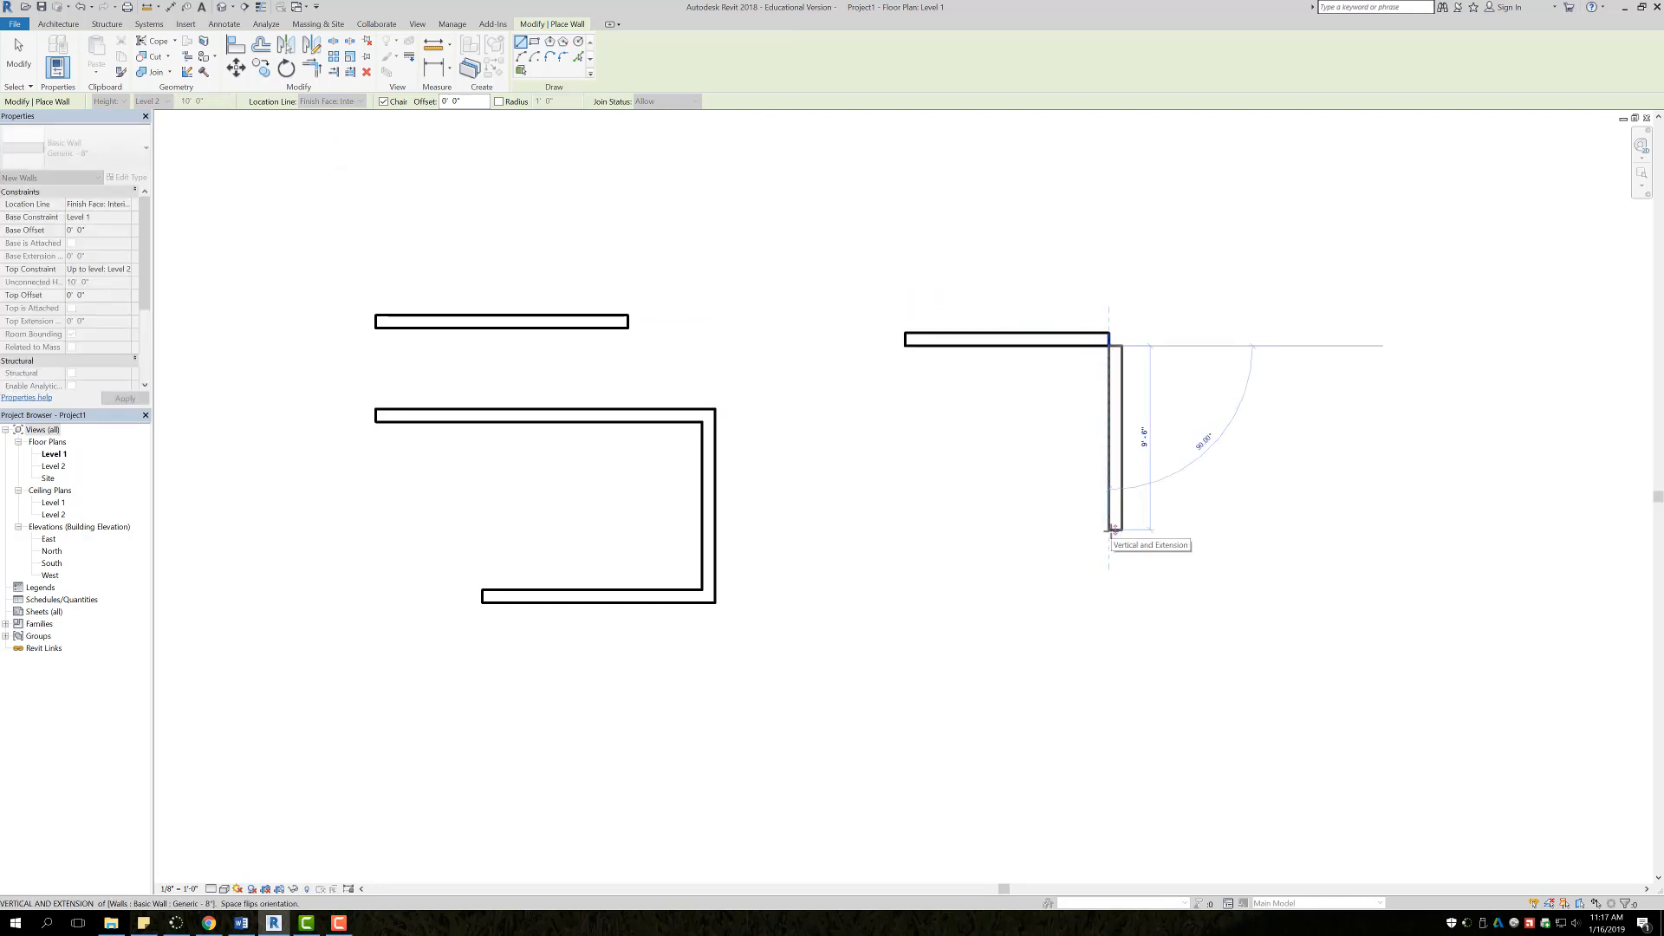
left_click(1114, 530)
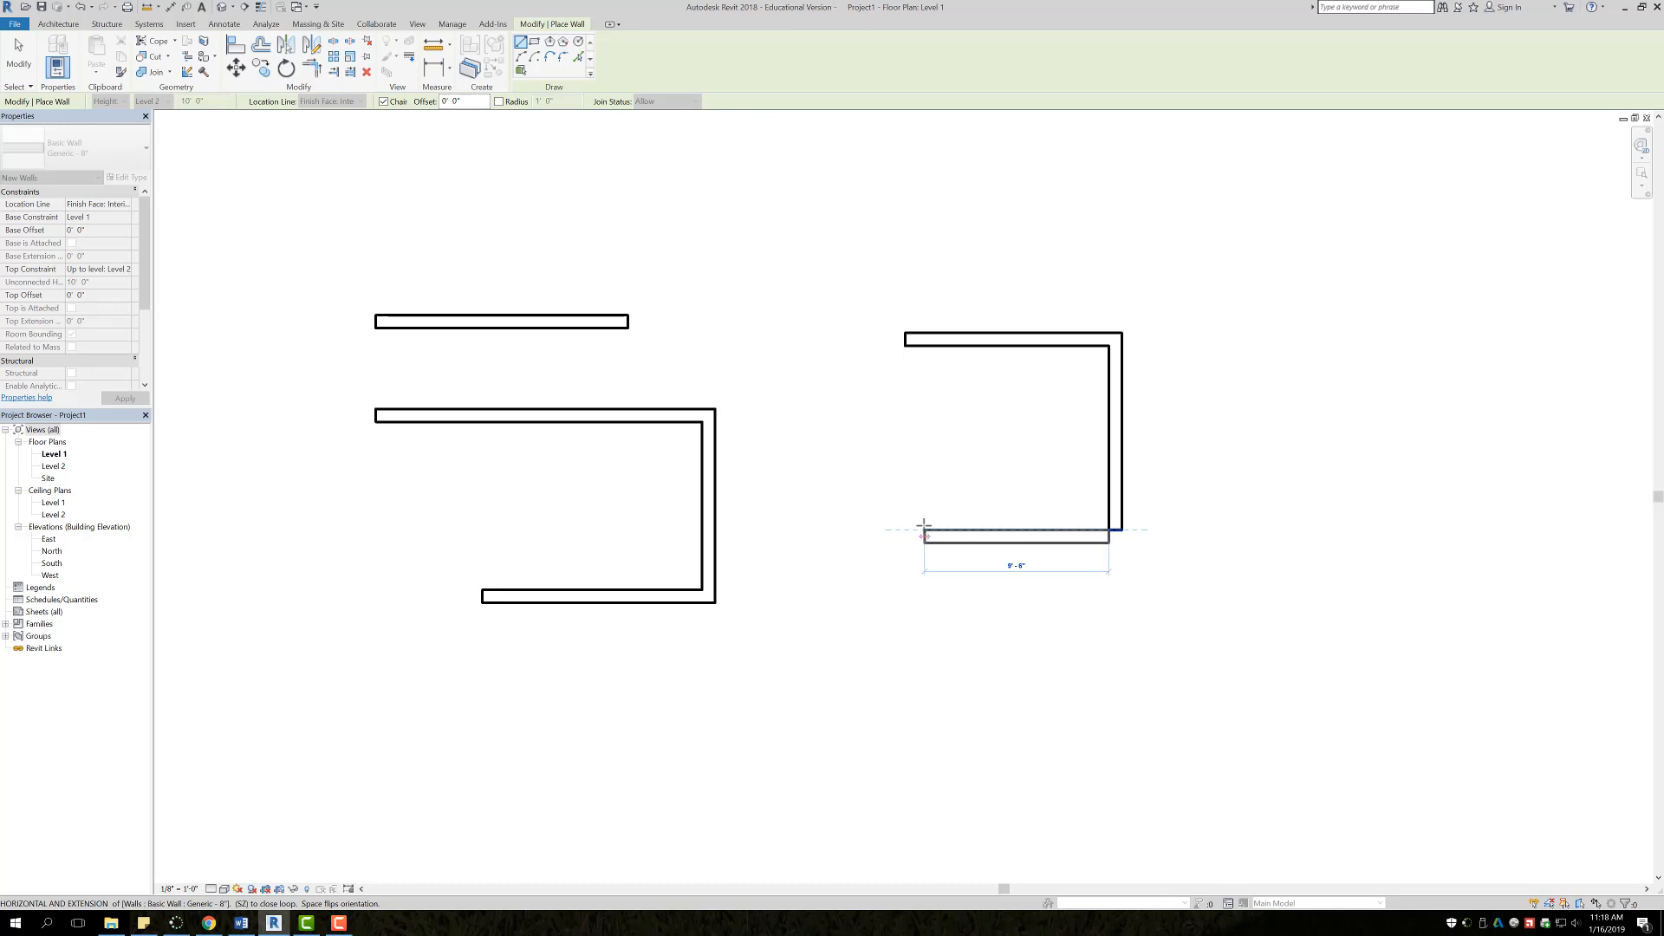
key("Escape")
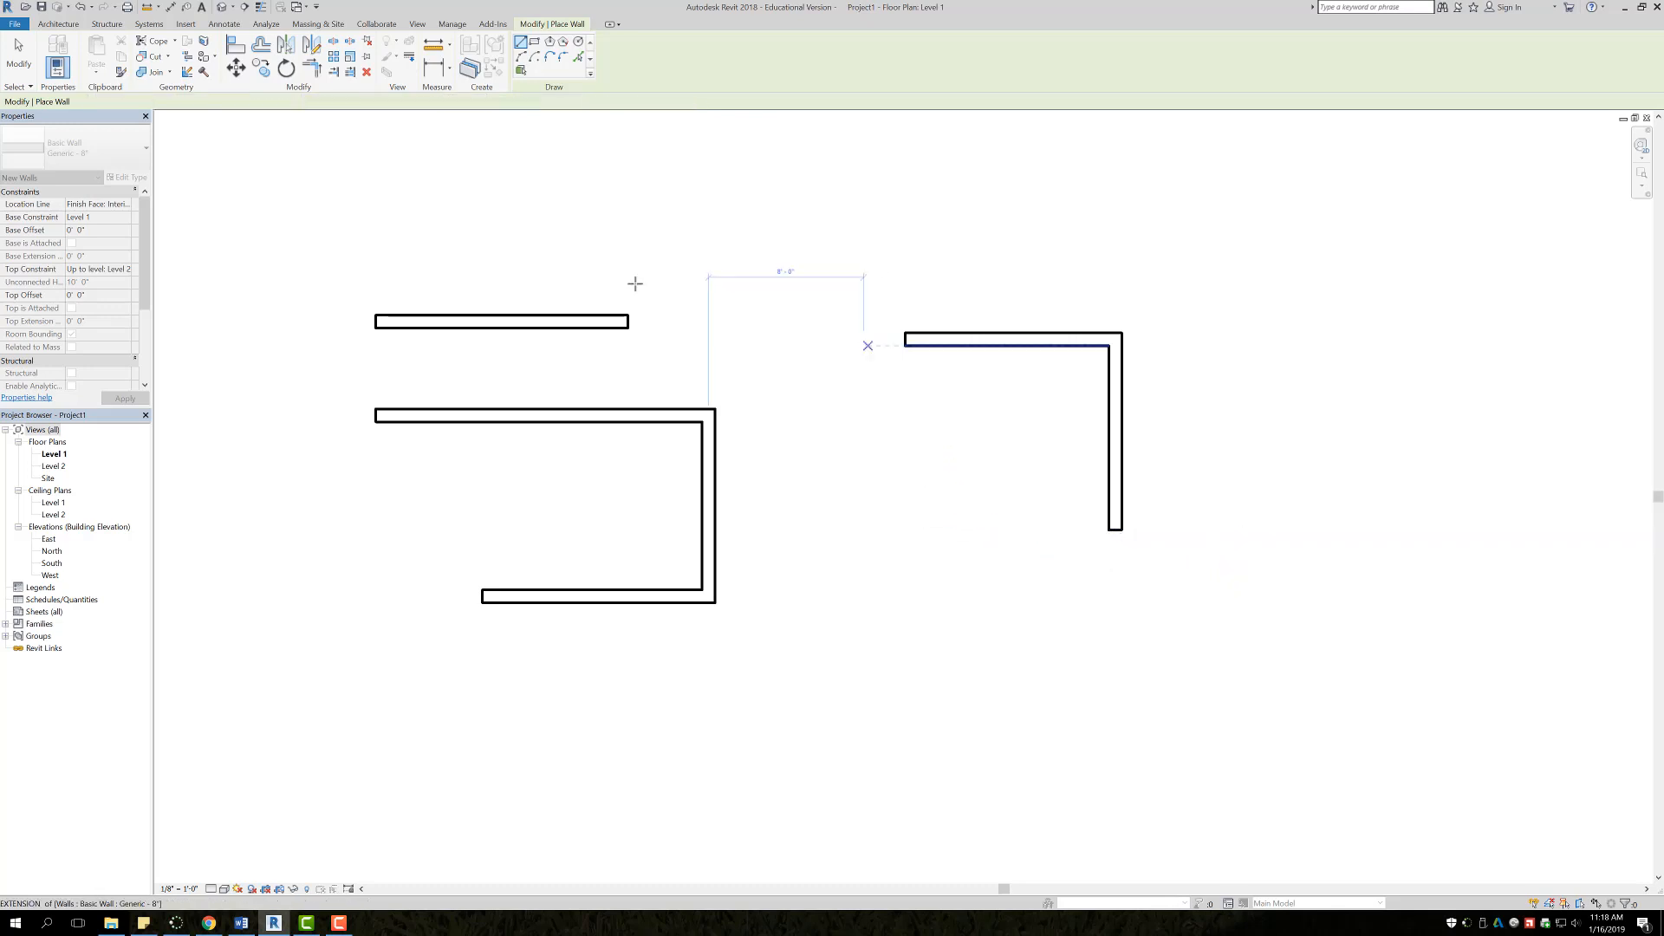
key("Escape")
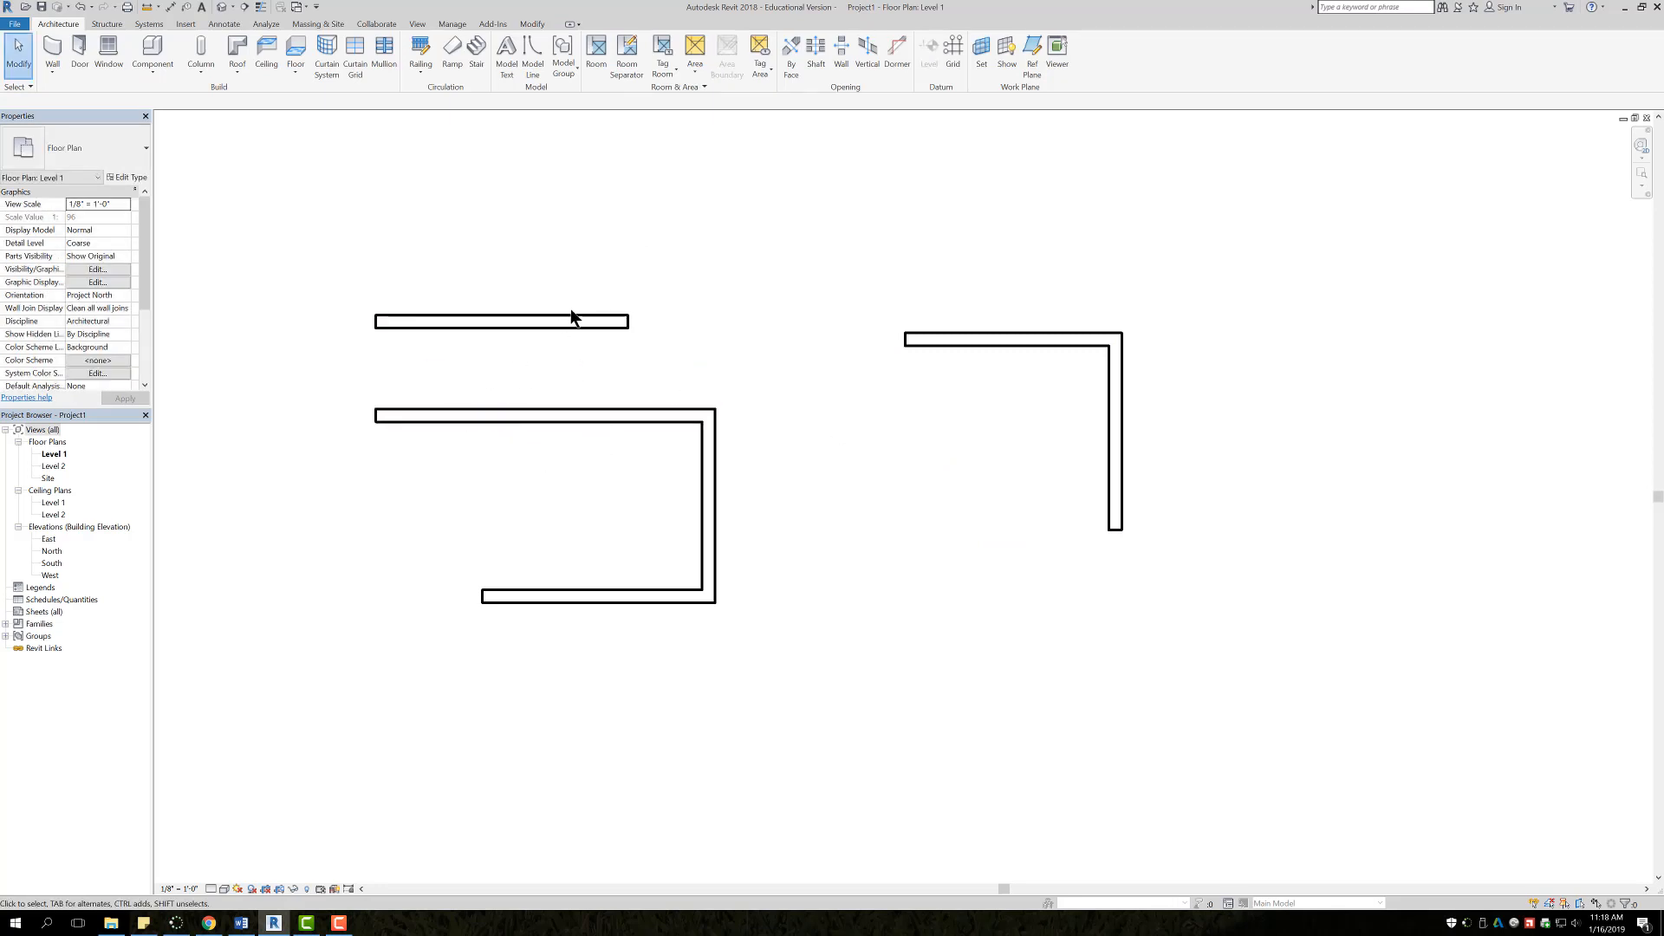
left_click(53, 51)
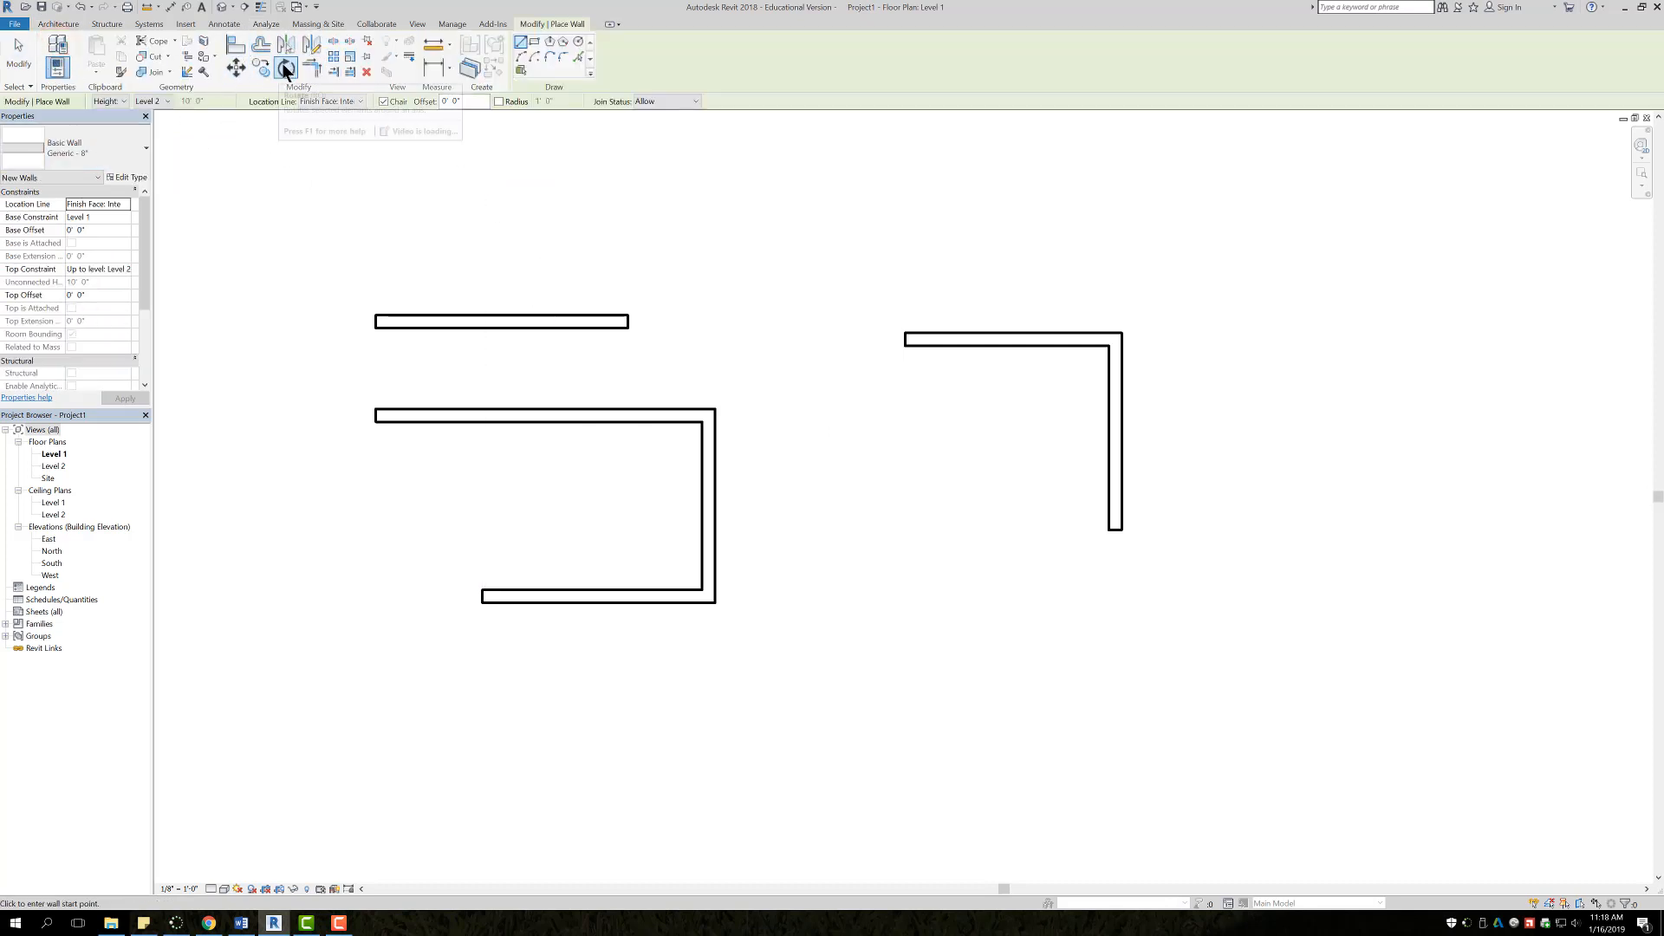
key("Escape")
key("Escape")
Step: Stretch the right end of the single horizontal wall to a length of about 16'-10"
left_click(544, 320)
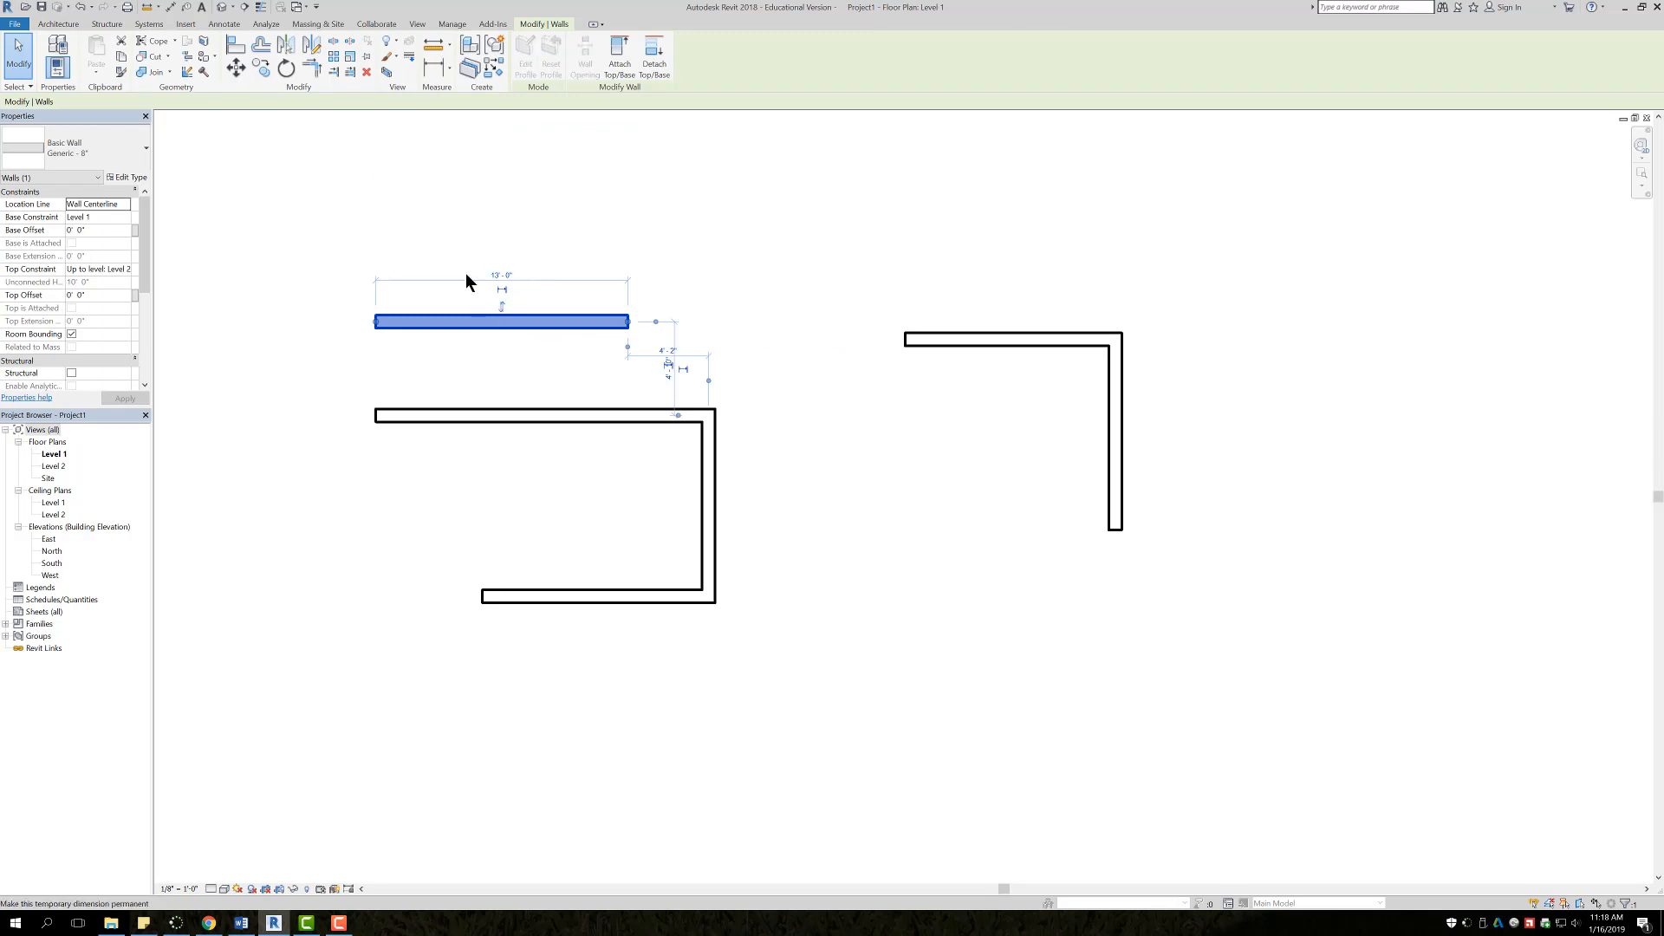
scroll(459, 308, "up", 1)
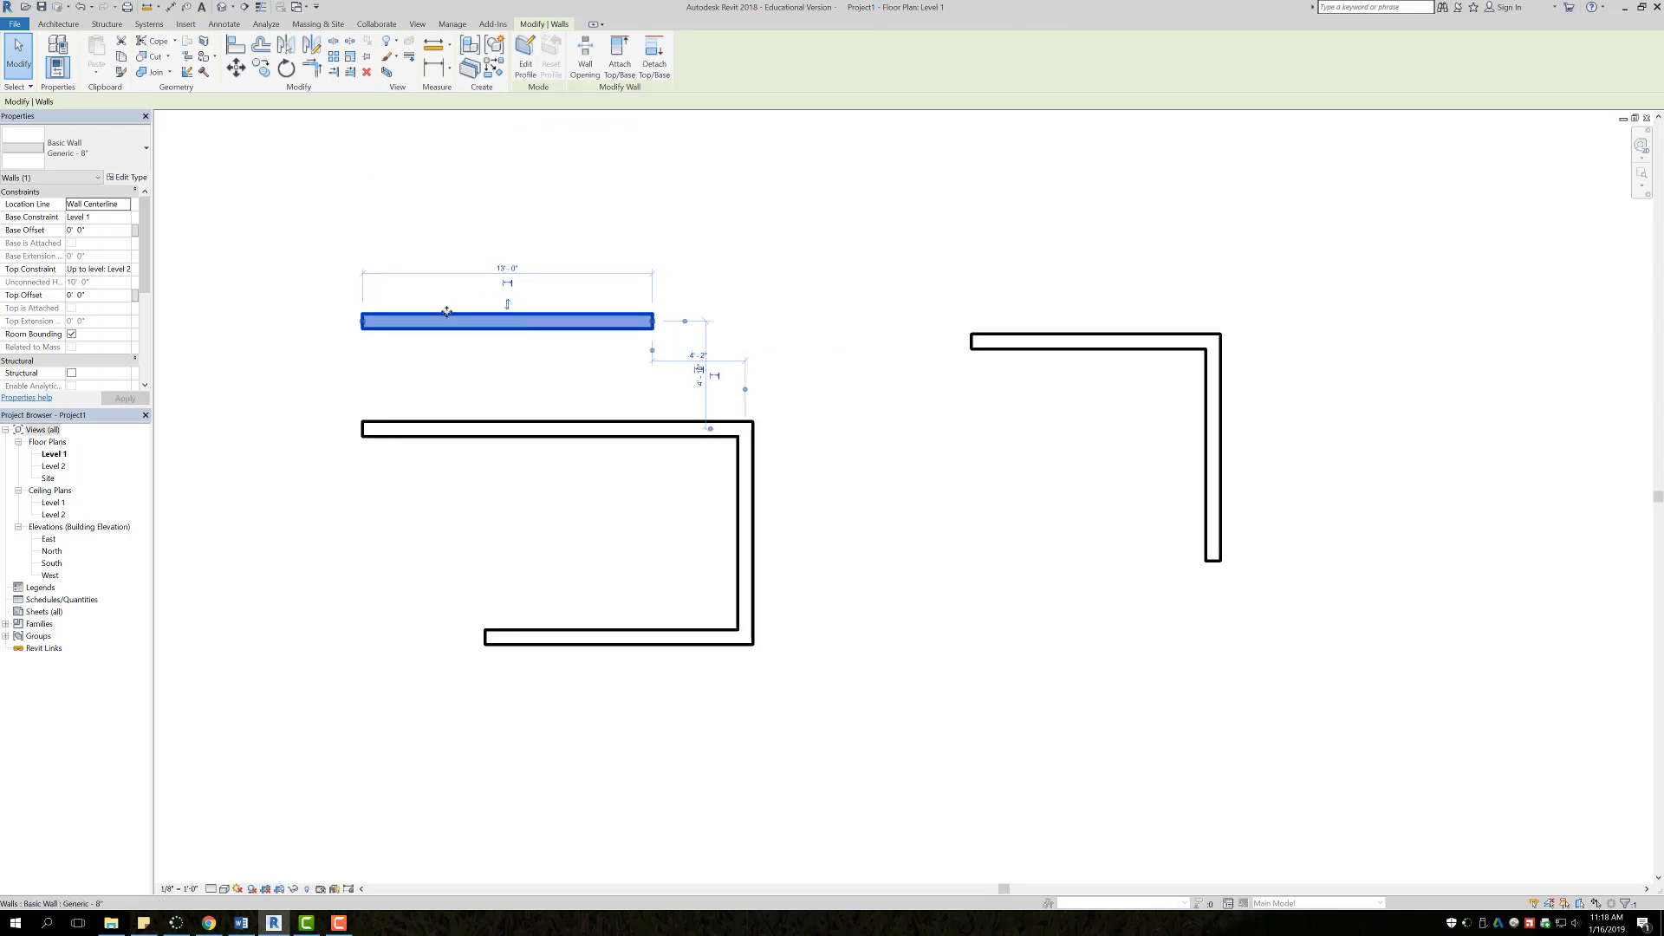
mouse_move(364, 328)
left_mouse_down()
mouse_move(293, 320)
mouse_move(371, 325)
left_mouse_up()
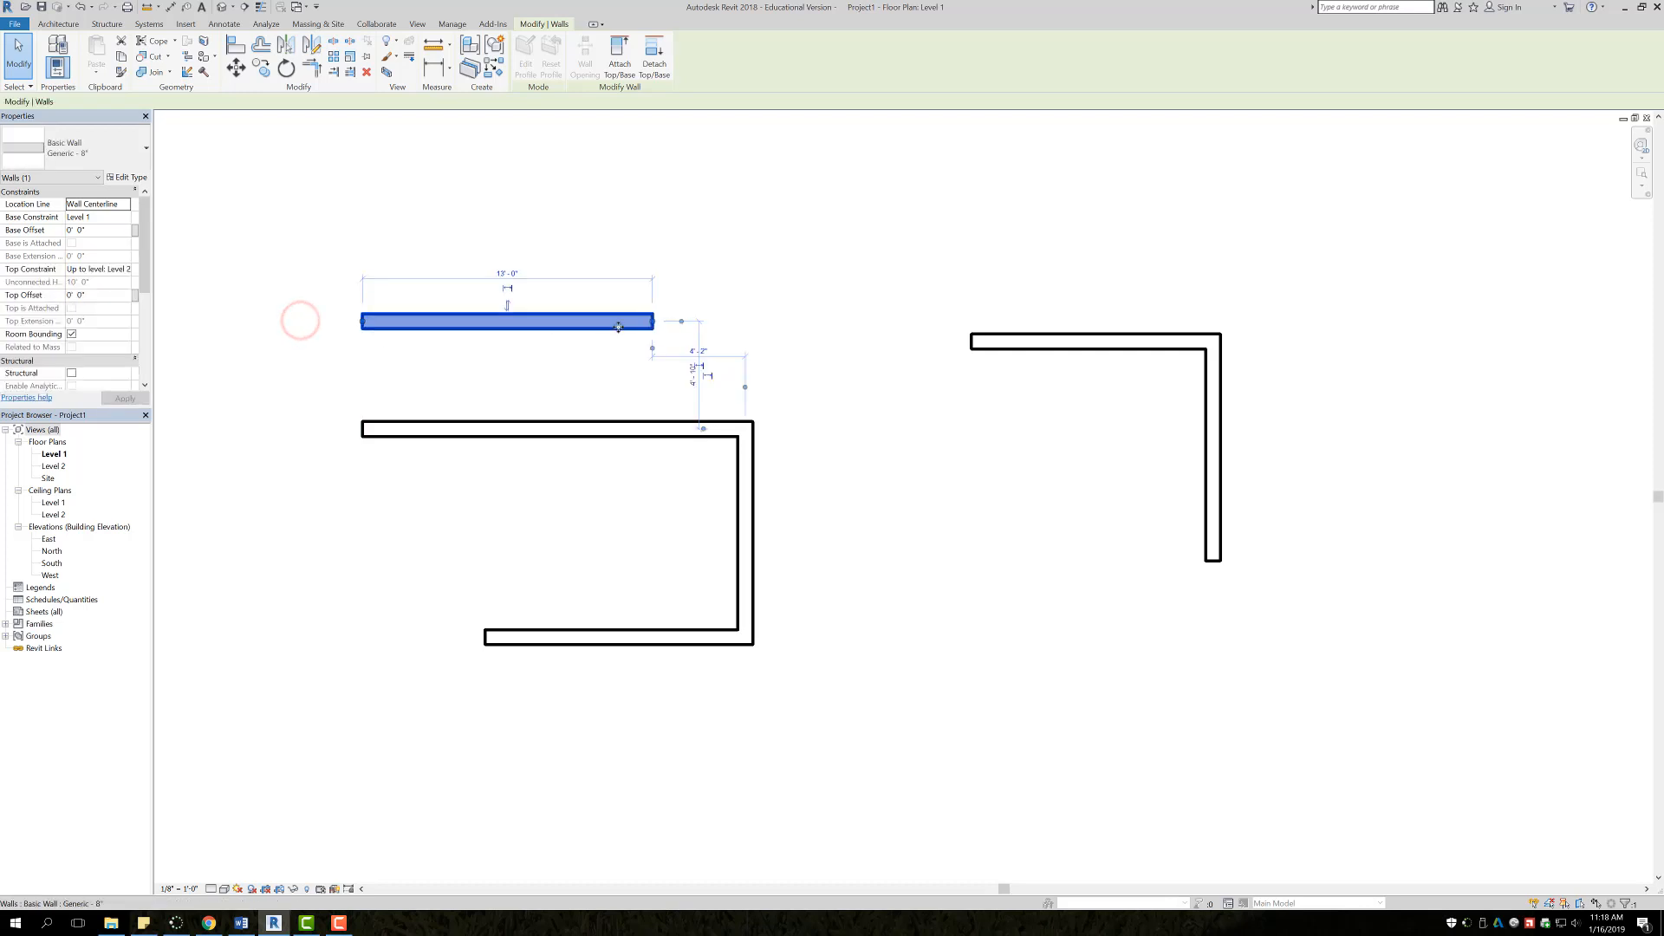
left_click_drag(654, 325, 735, 323)
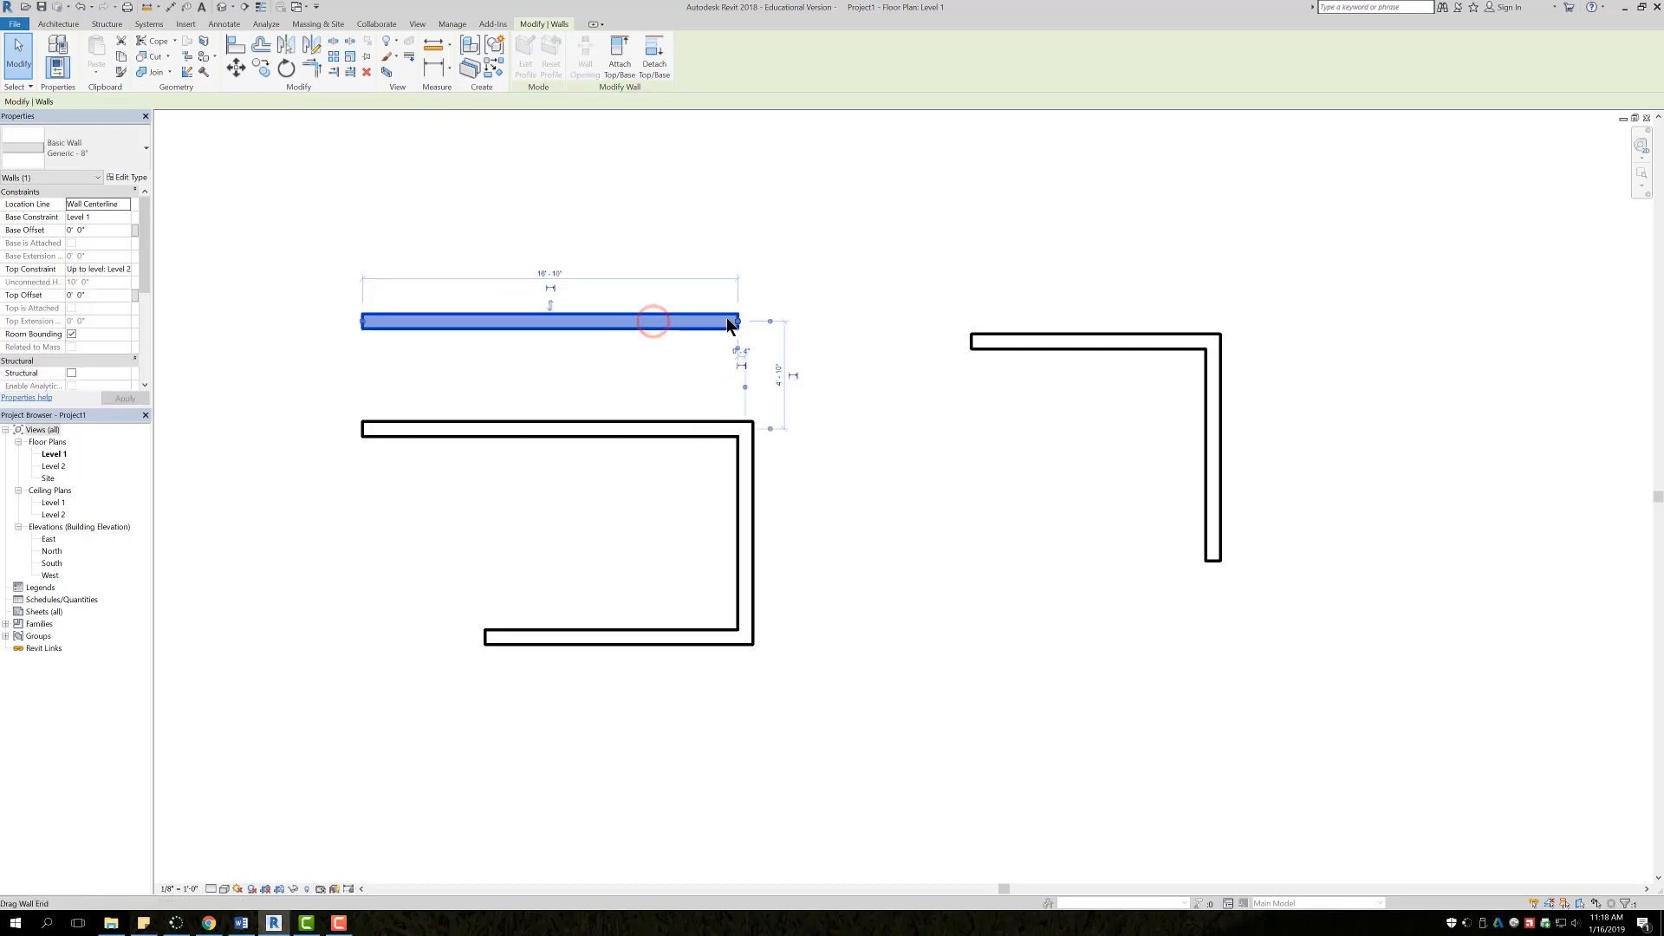
Step: Set the single horizontal wall's length to 18' through its temporary dimension
left_click(556, 271)
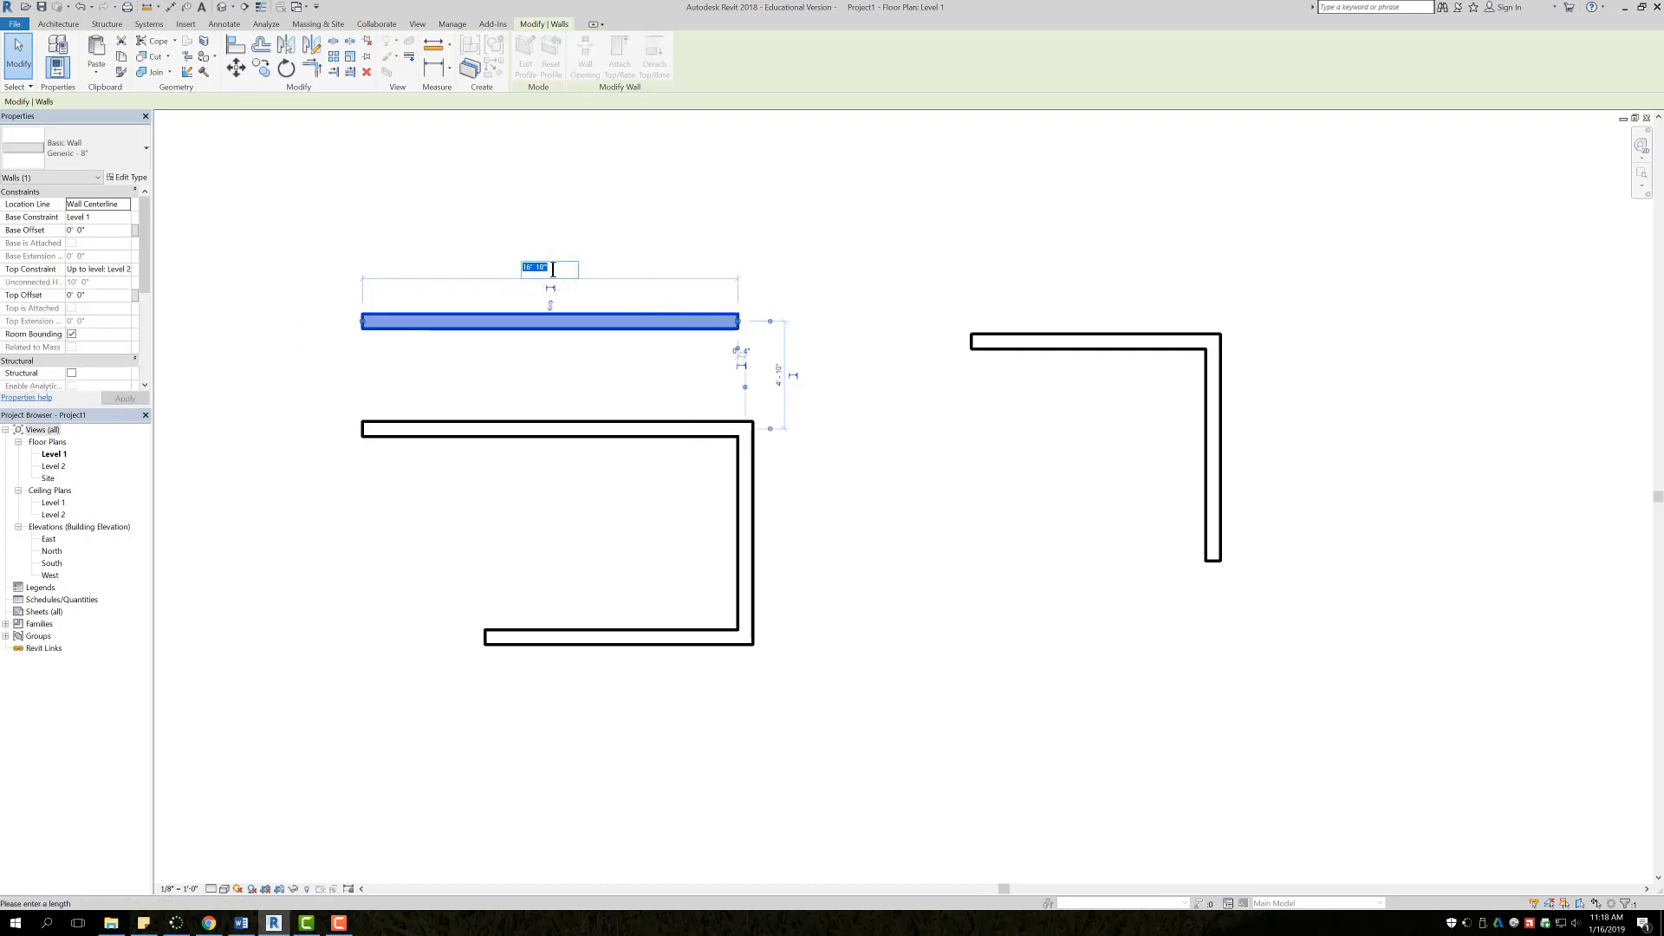
left_click_drag(557, 268, 497, 267)
type("18")
key("Return")
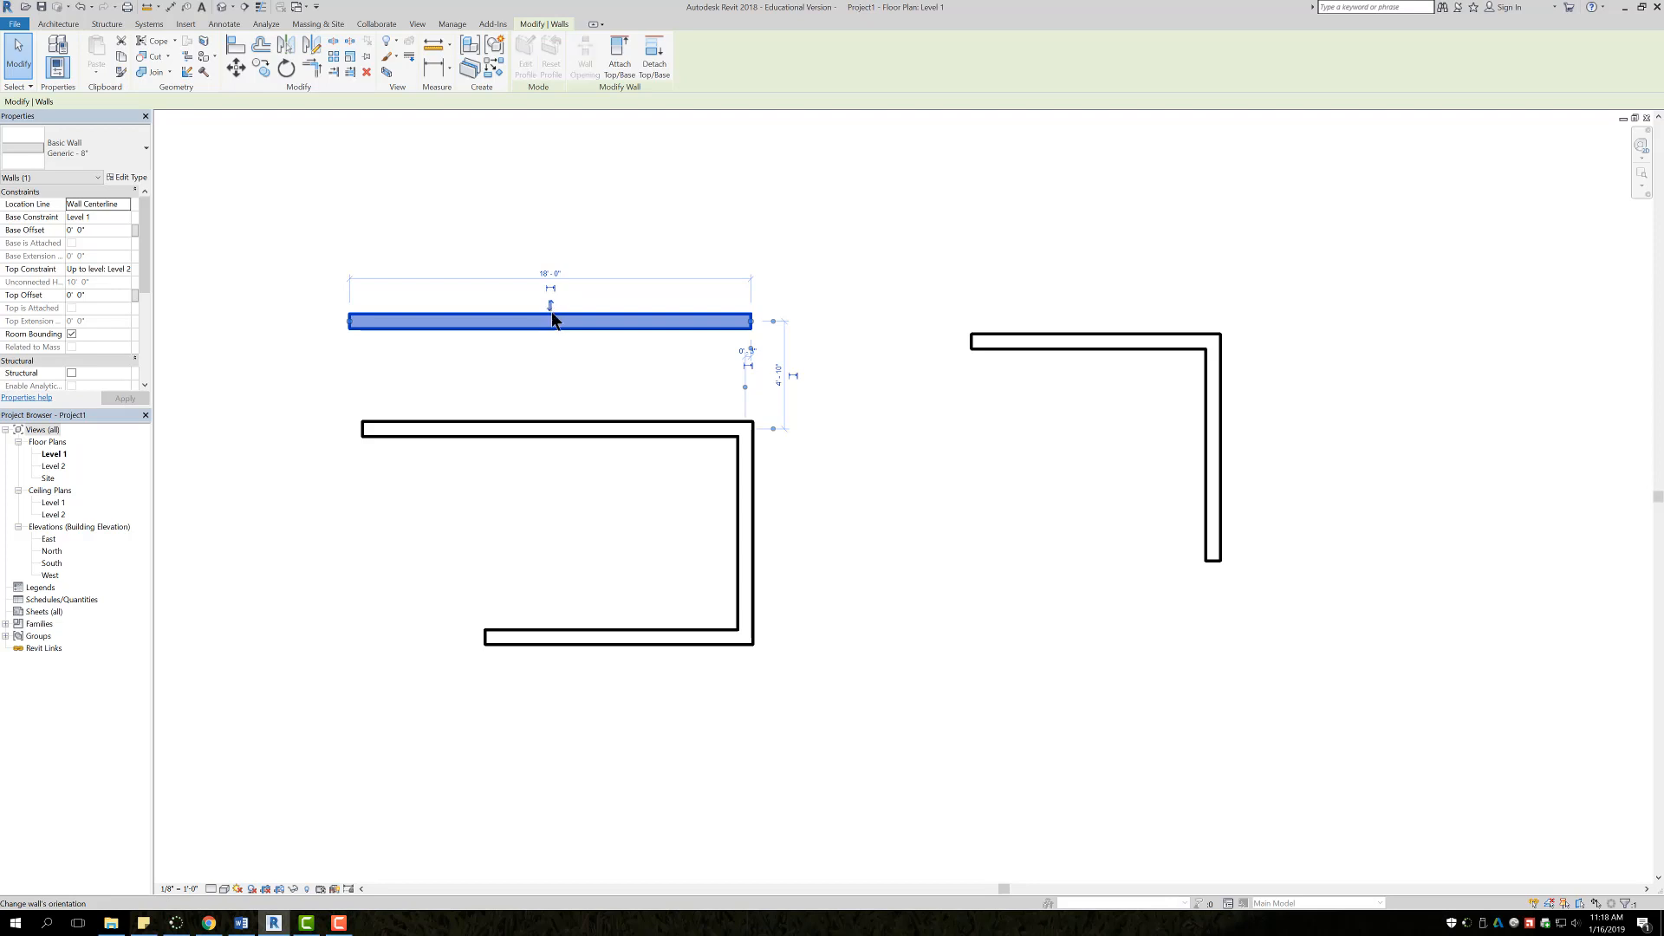
Step: Flip the 18' wall's orientation back and forth several times, ending on its original side
left_click(549, 303)
left_click(550, 336)
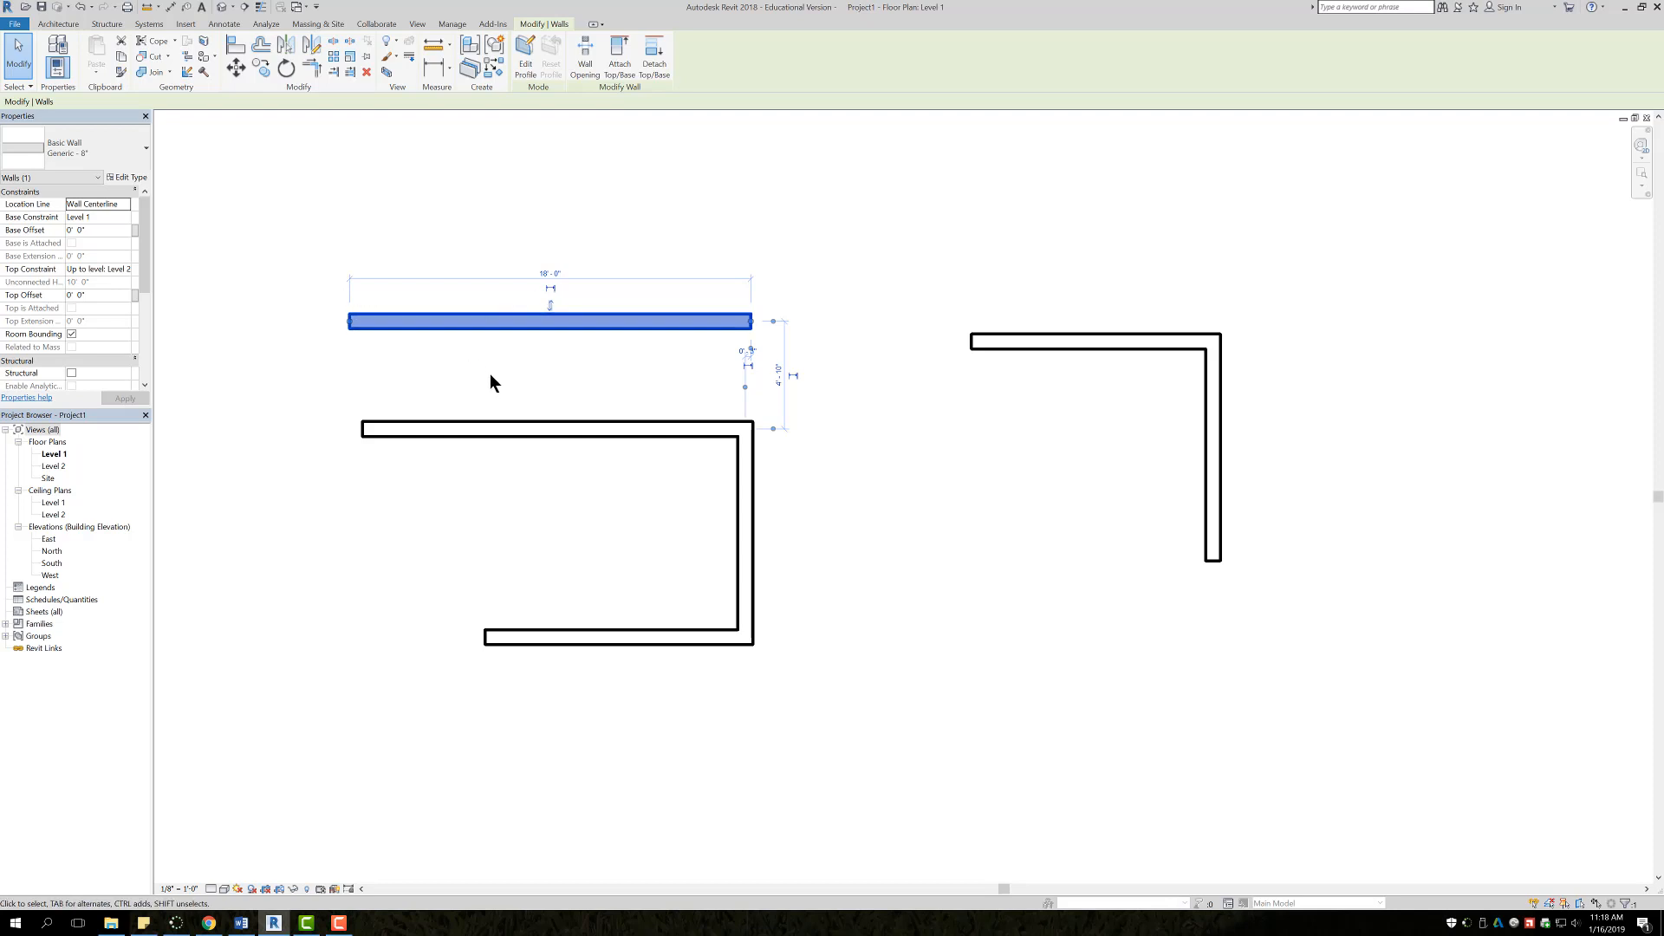
left_click(550, 304)
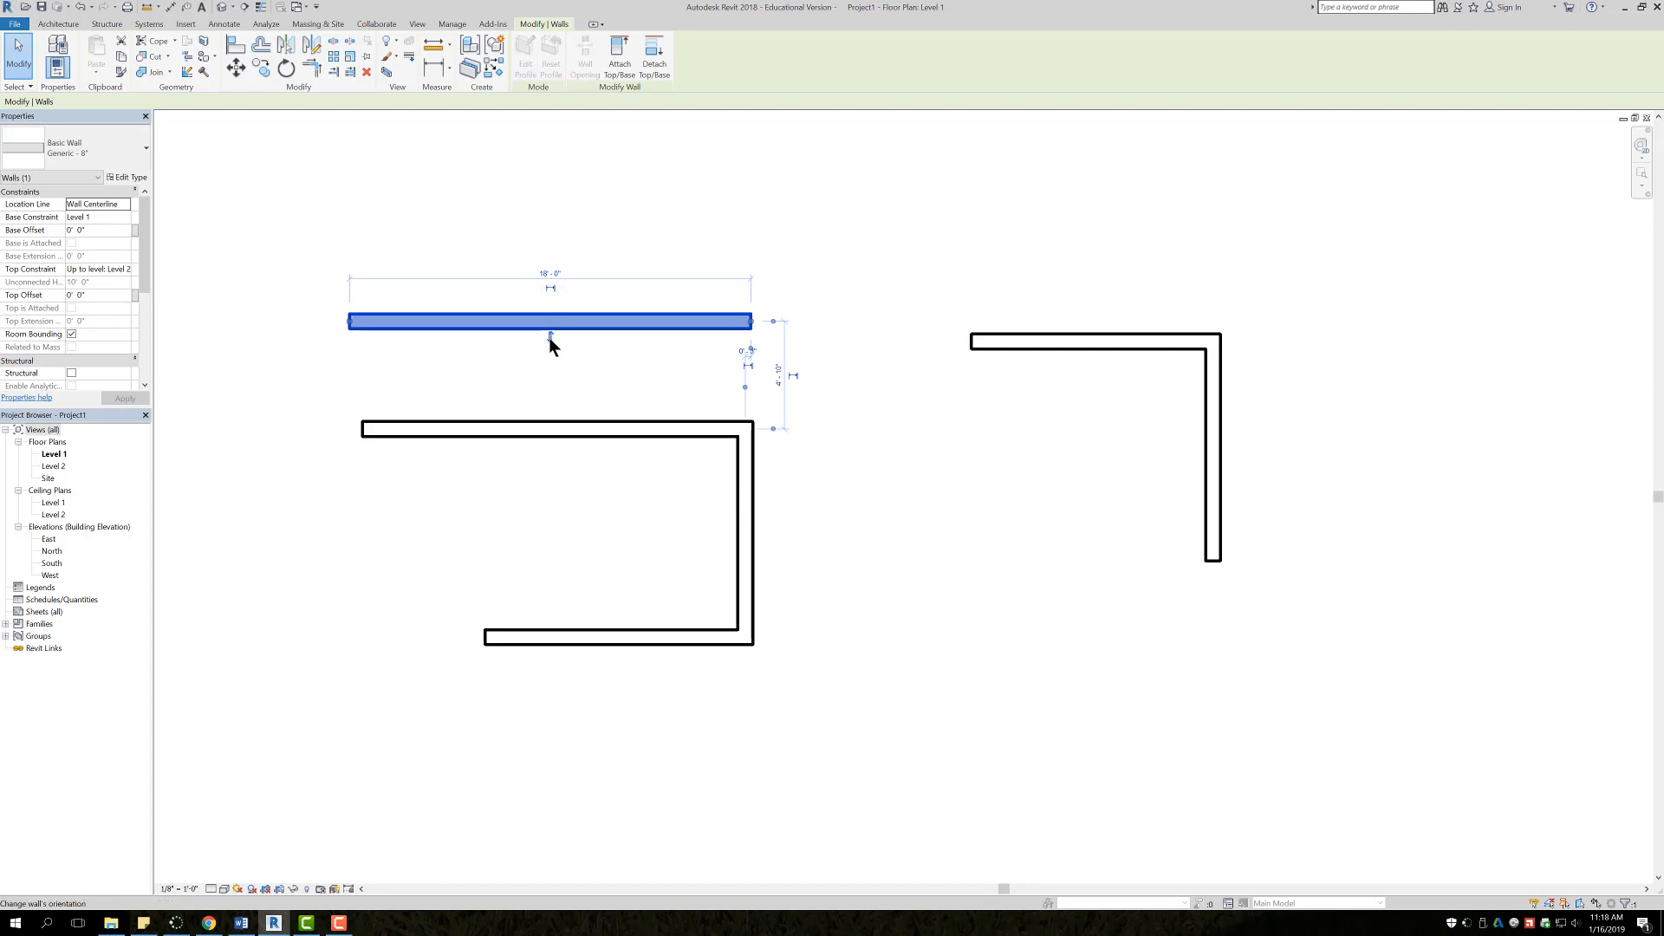
left_click(549, 336)
left_click(551, 301)
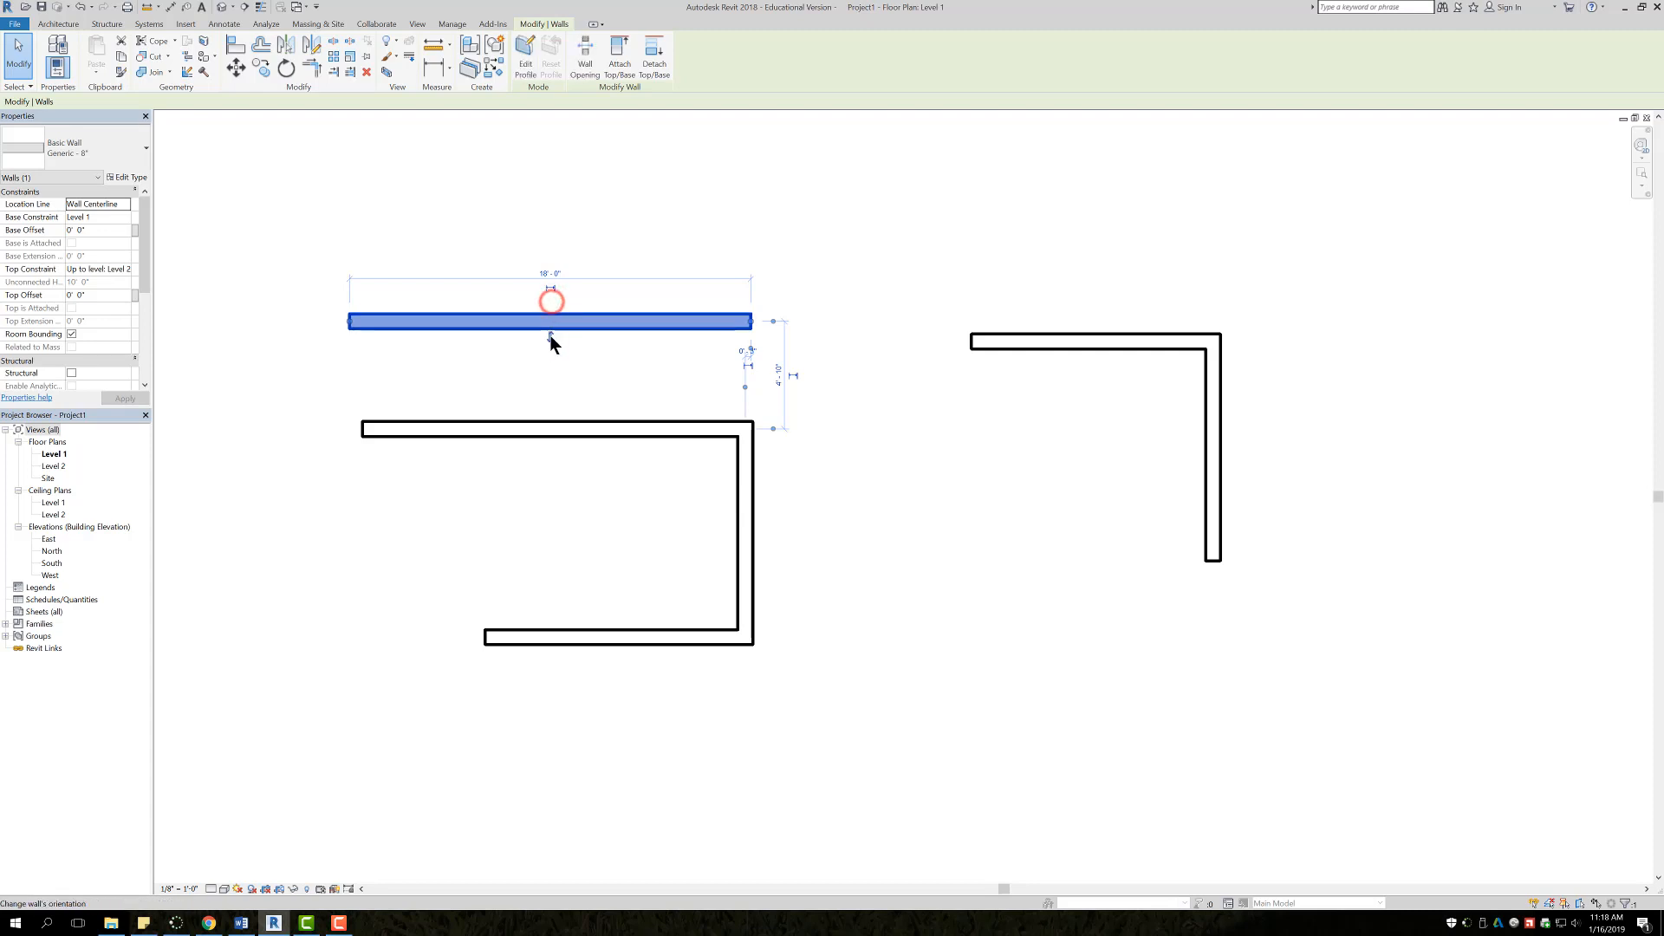
left_click(550, 336)
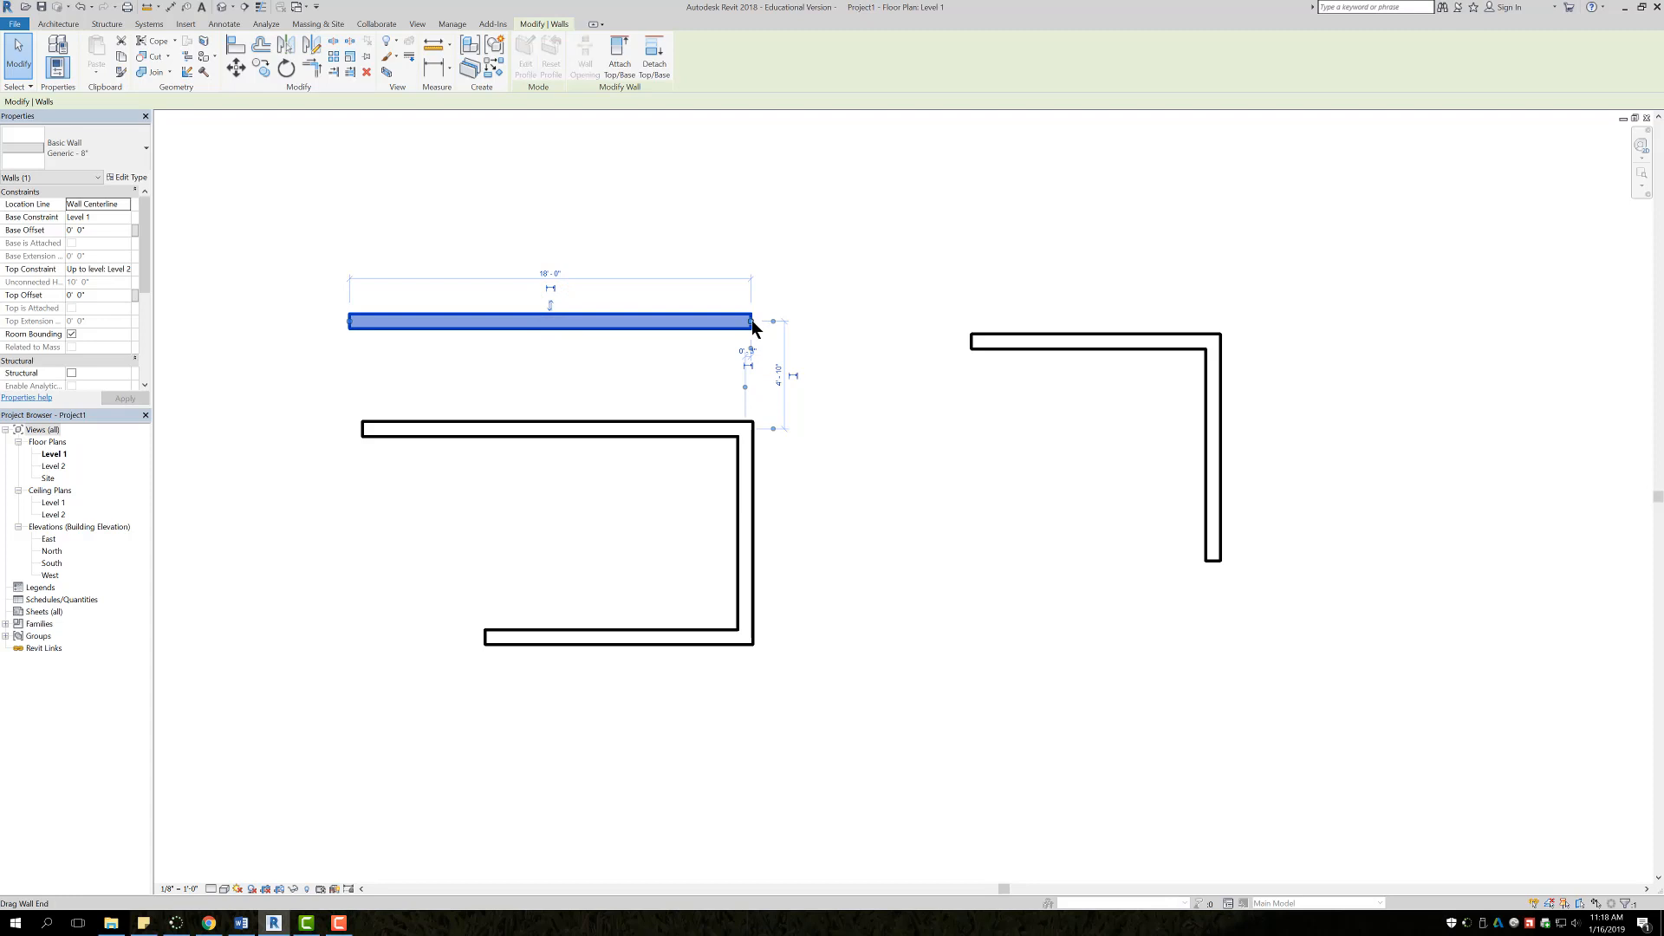
Step: Try tilting the 18' wall by moving its right end slightly upward, and undo the change
mouse_move(751, 322)
left_mouse_down()
mouse_move(755, 193)
mouse_move(756, 295)
left_mouse_up()
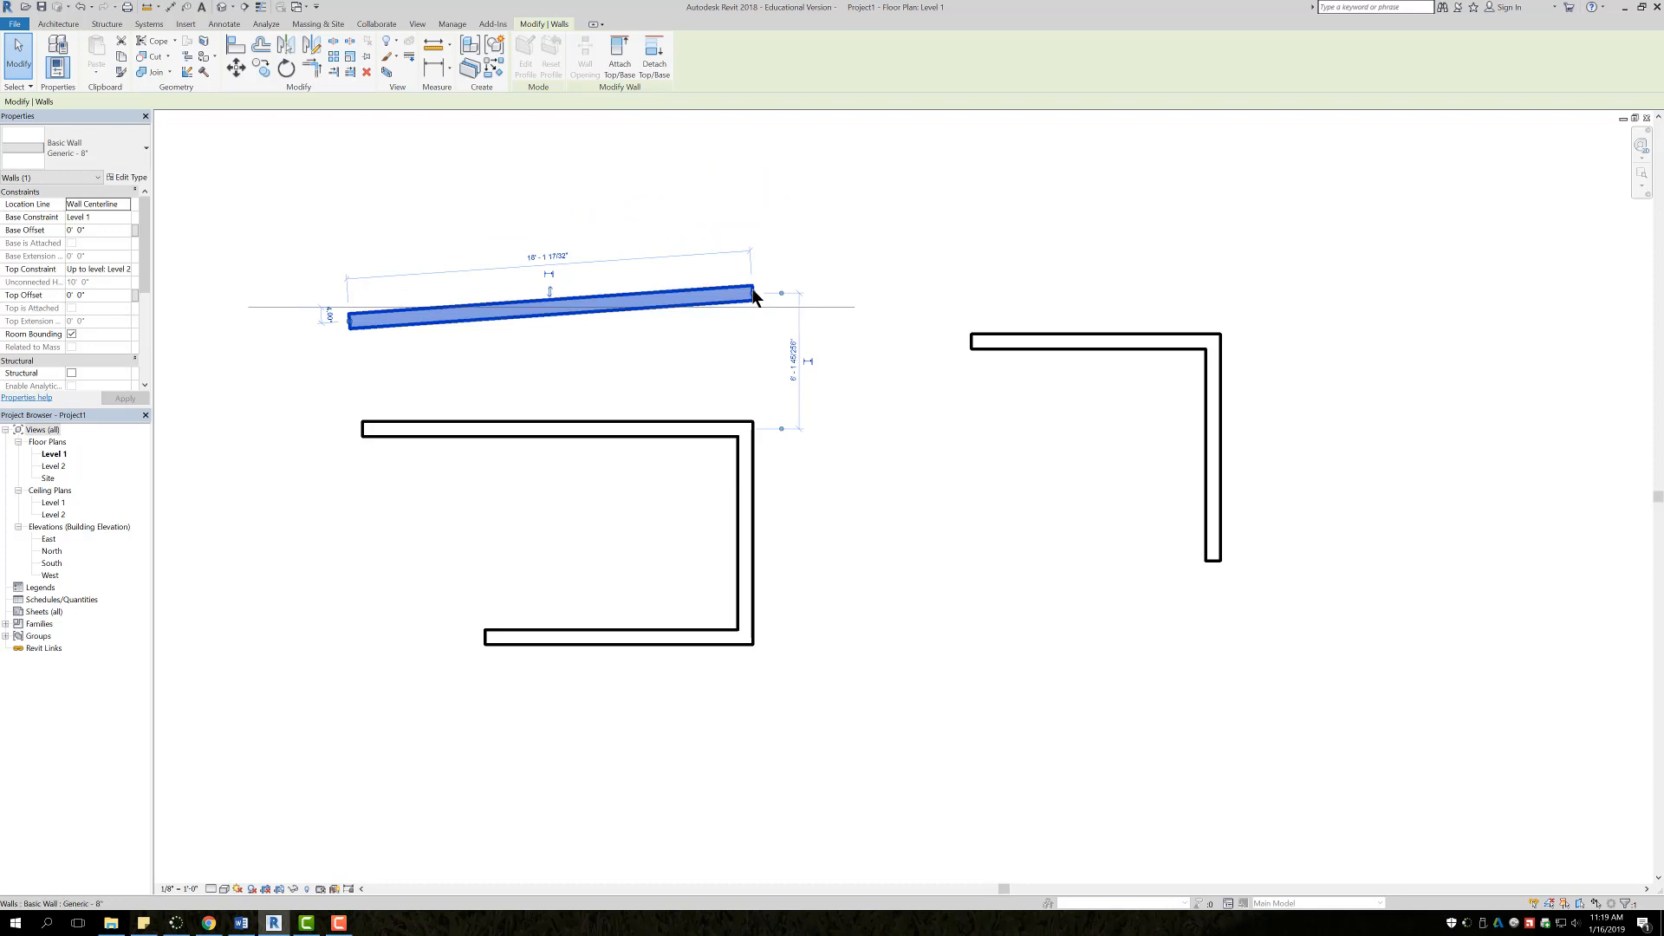
key("ctrl+z")
key("ctrl+z")
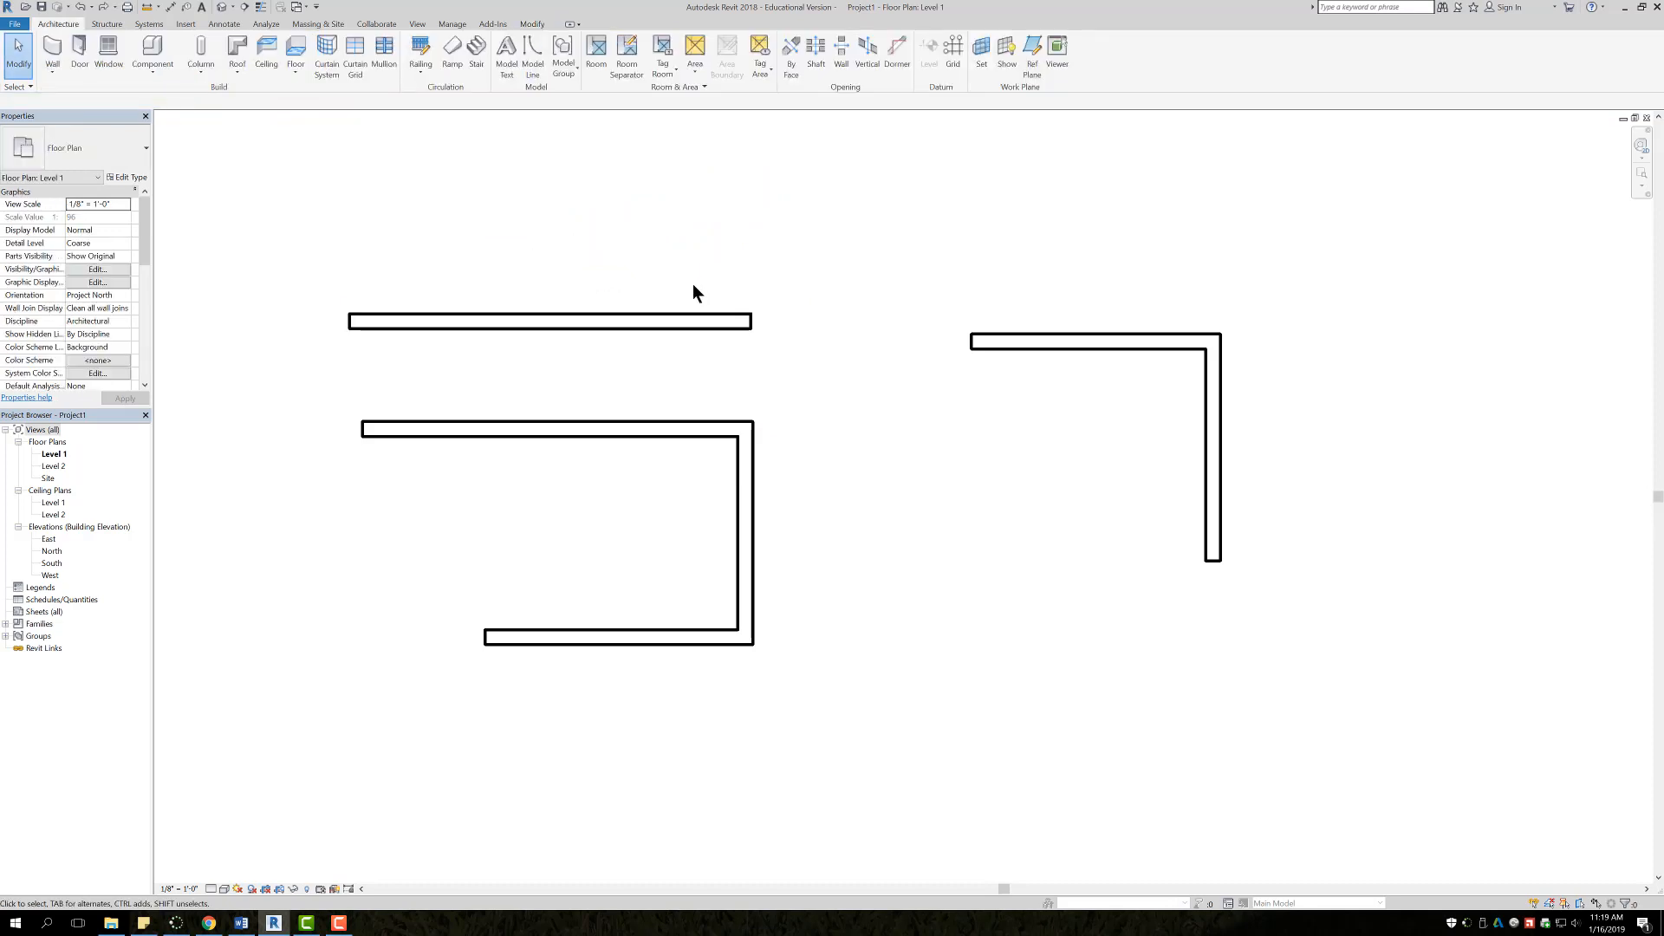
Step: In the default 3D view, delete the three connected walls in front of the single 18' wall
left_click(222, 8)
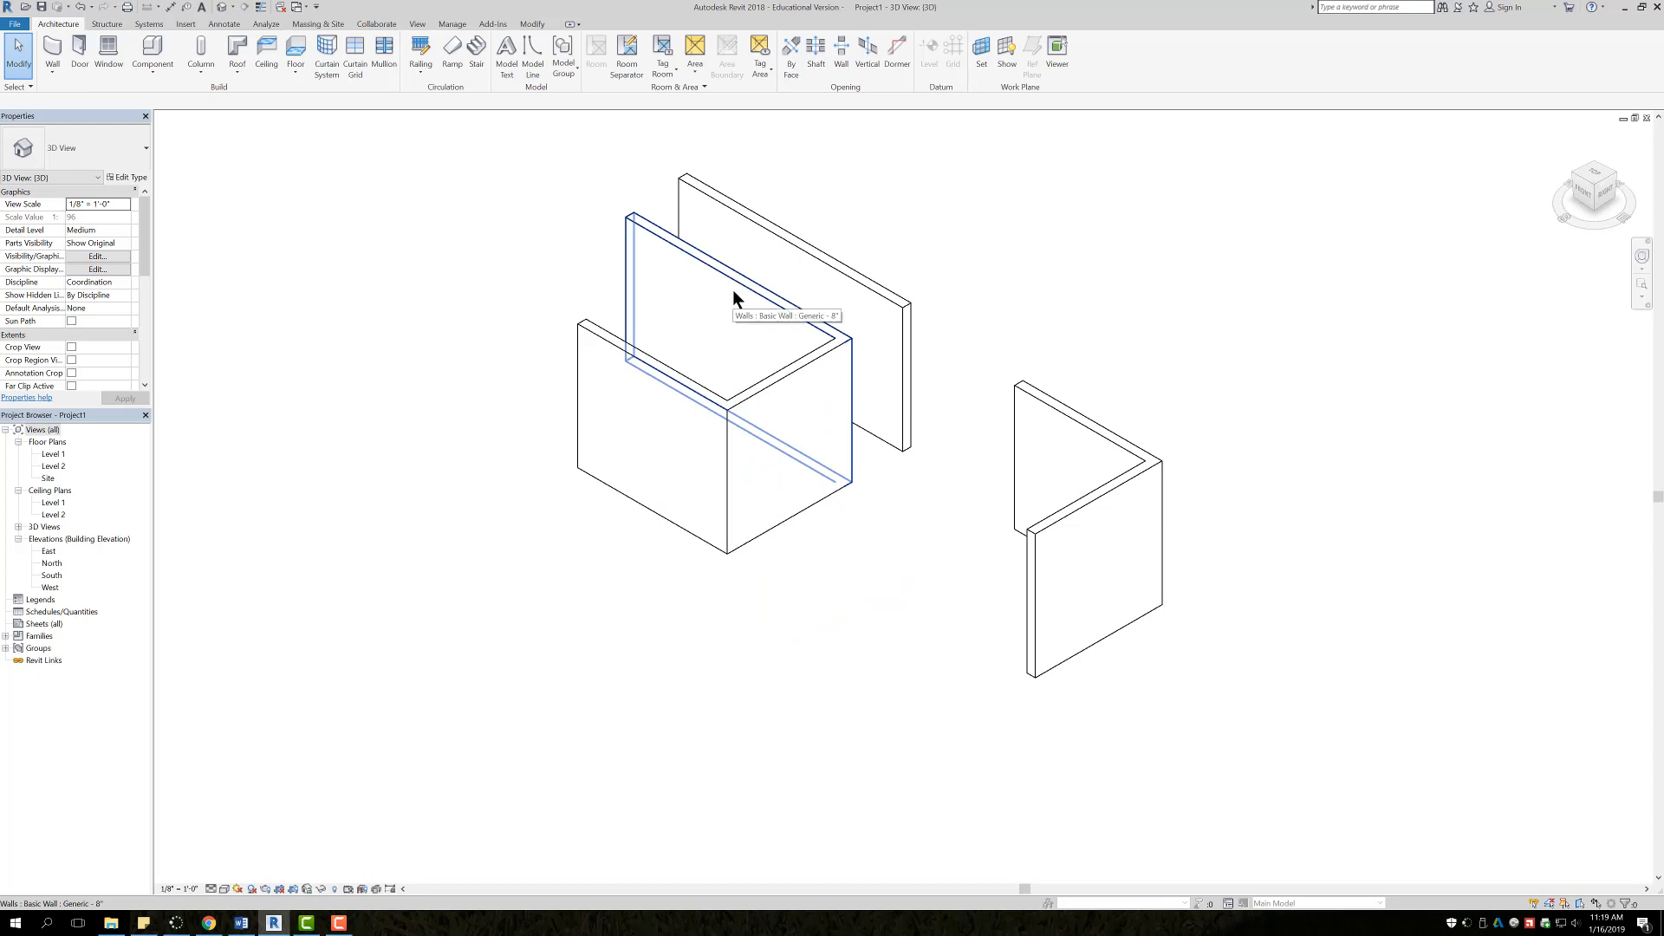
left_click(746, 394)
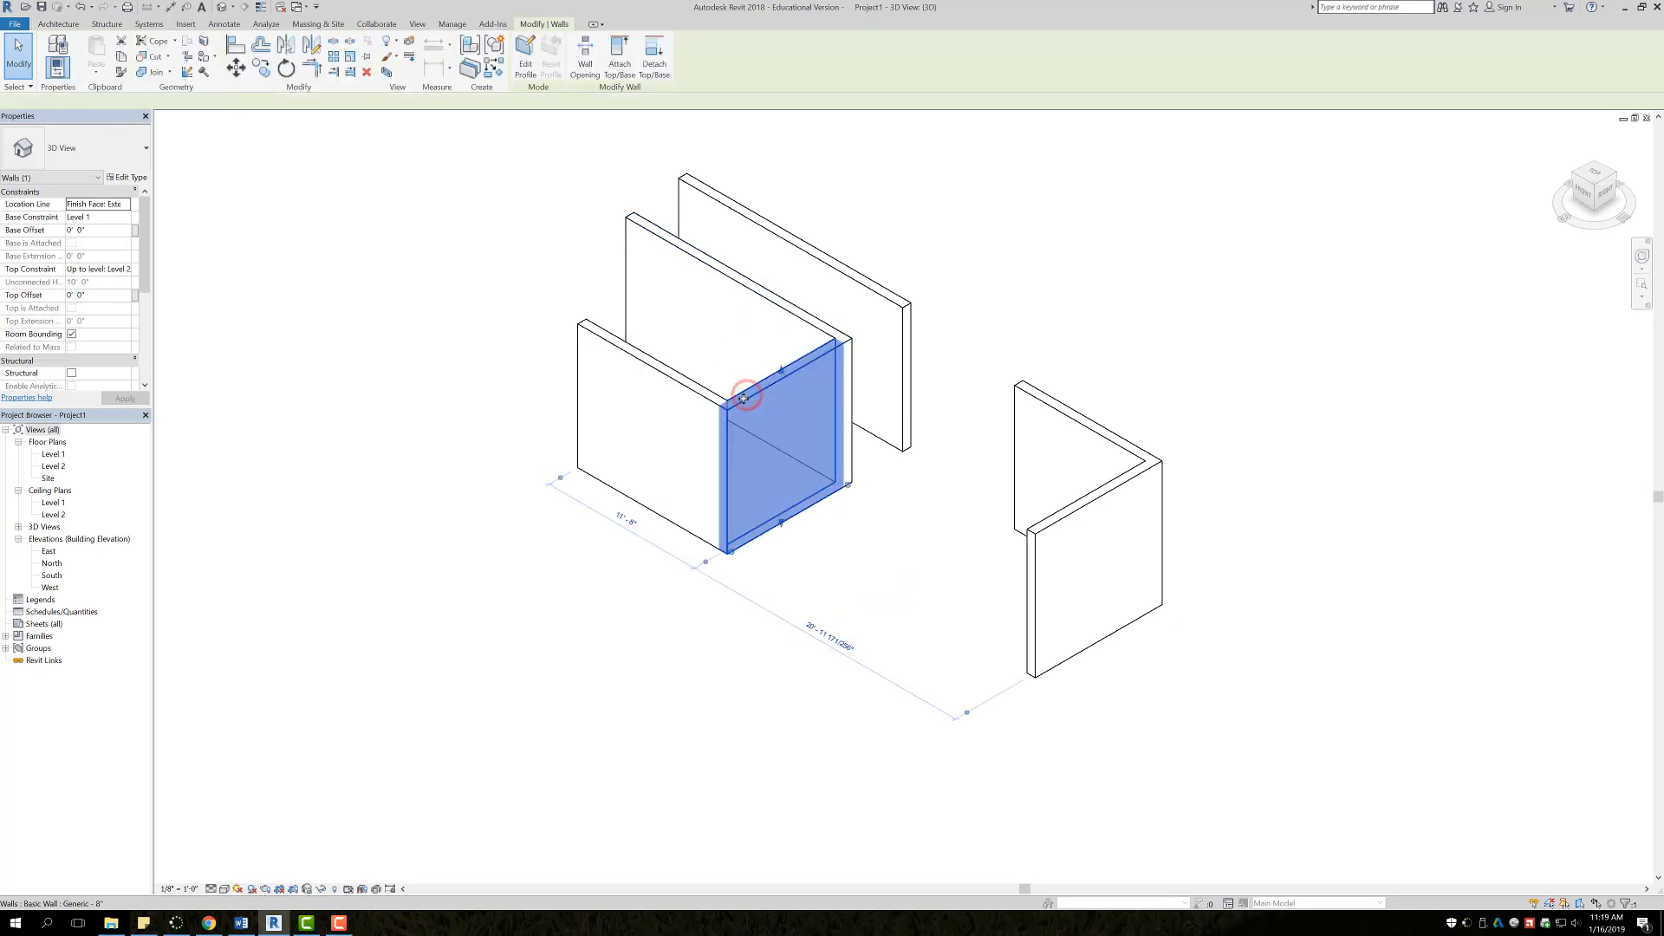
key("Delete")
left_click(674, 382)
key("Delete")
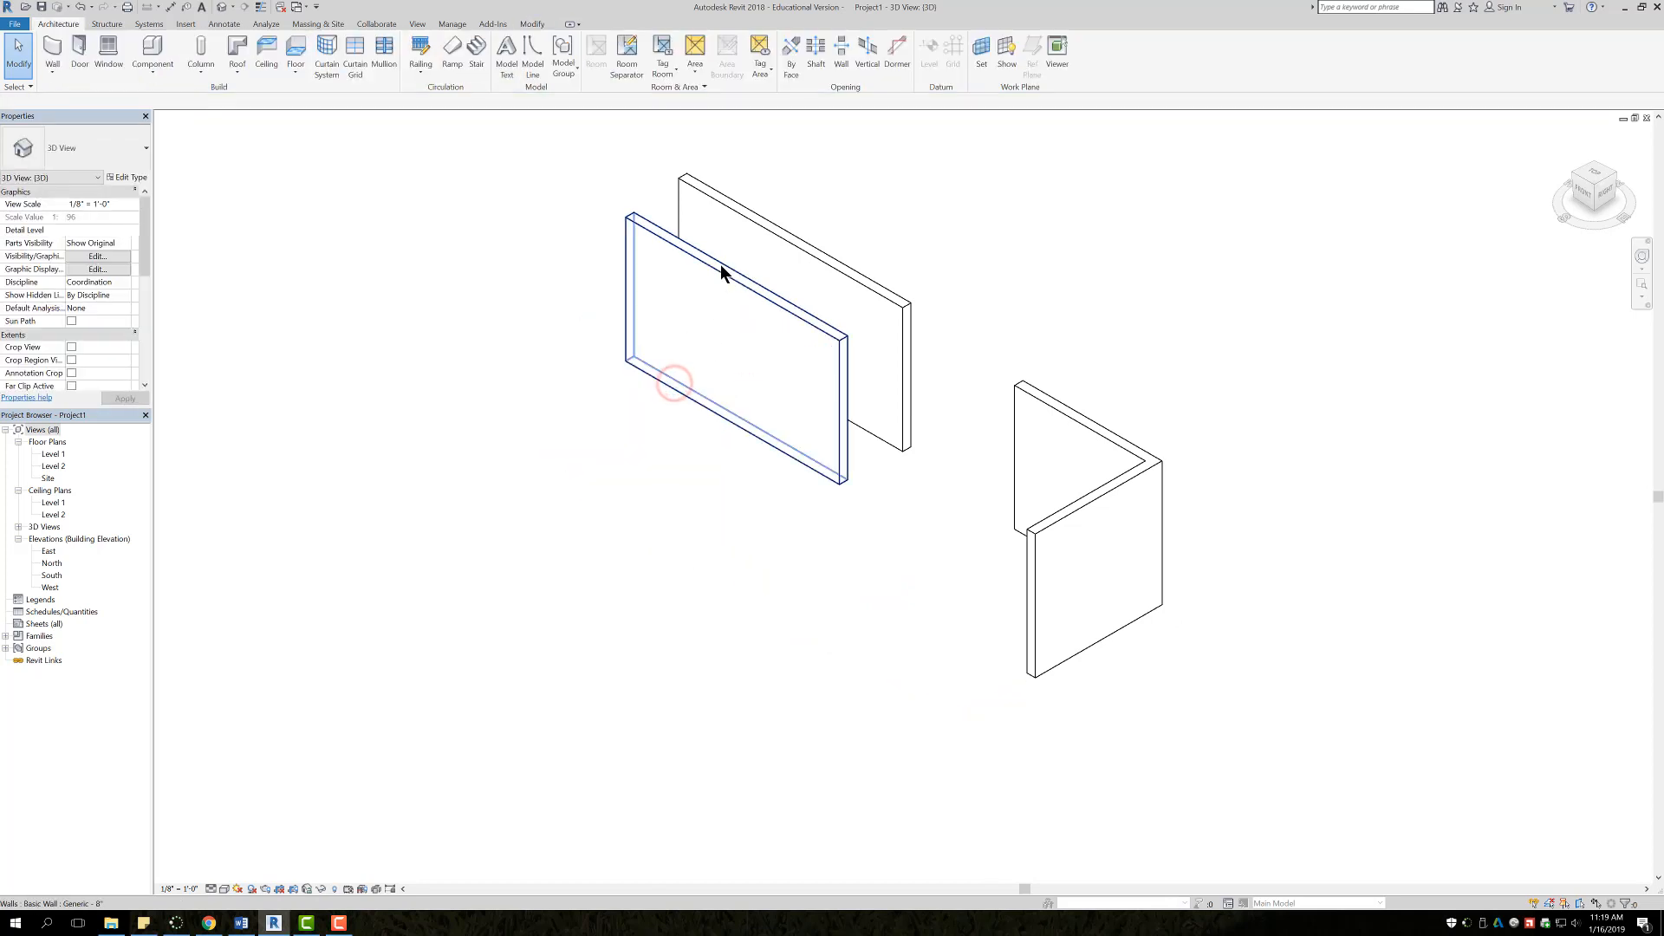
left_click(721, 268)
key("Delete")
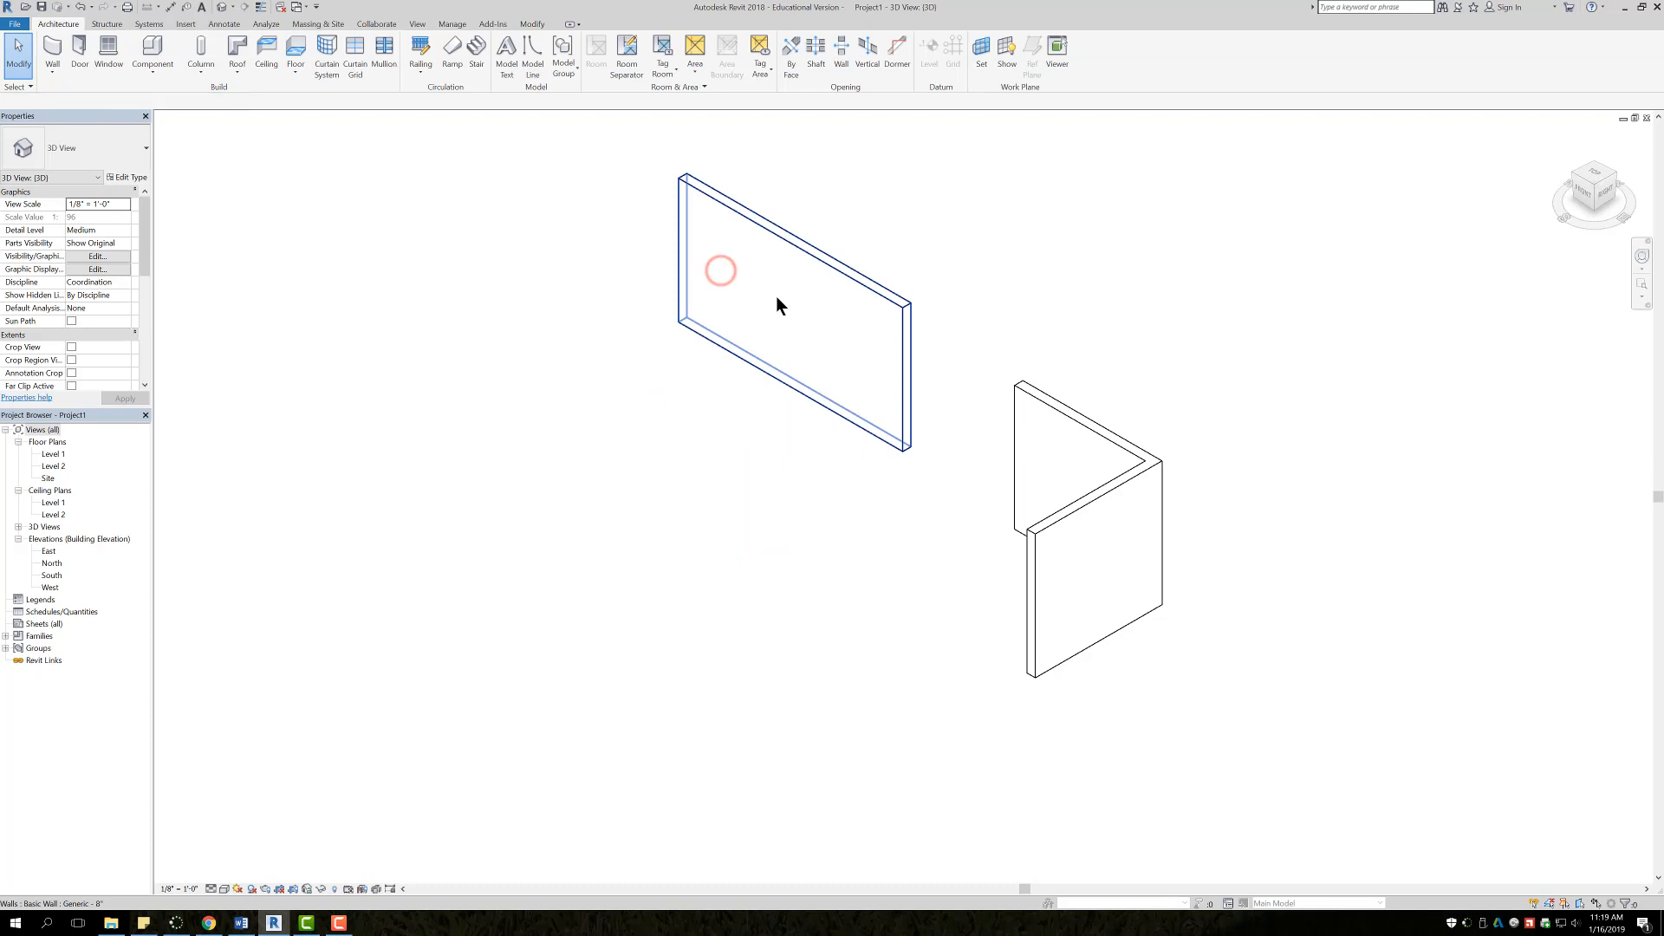
Step: Open the profile of the 18' wall for editing and view its sketch straight from the front
left_click(788, 239)
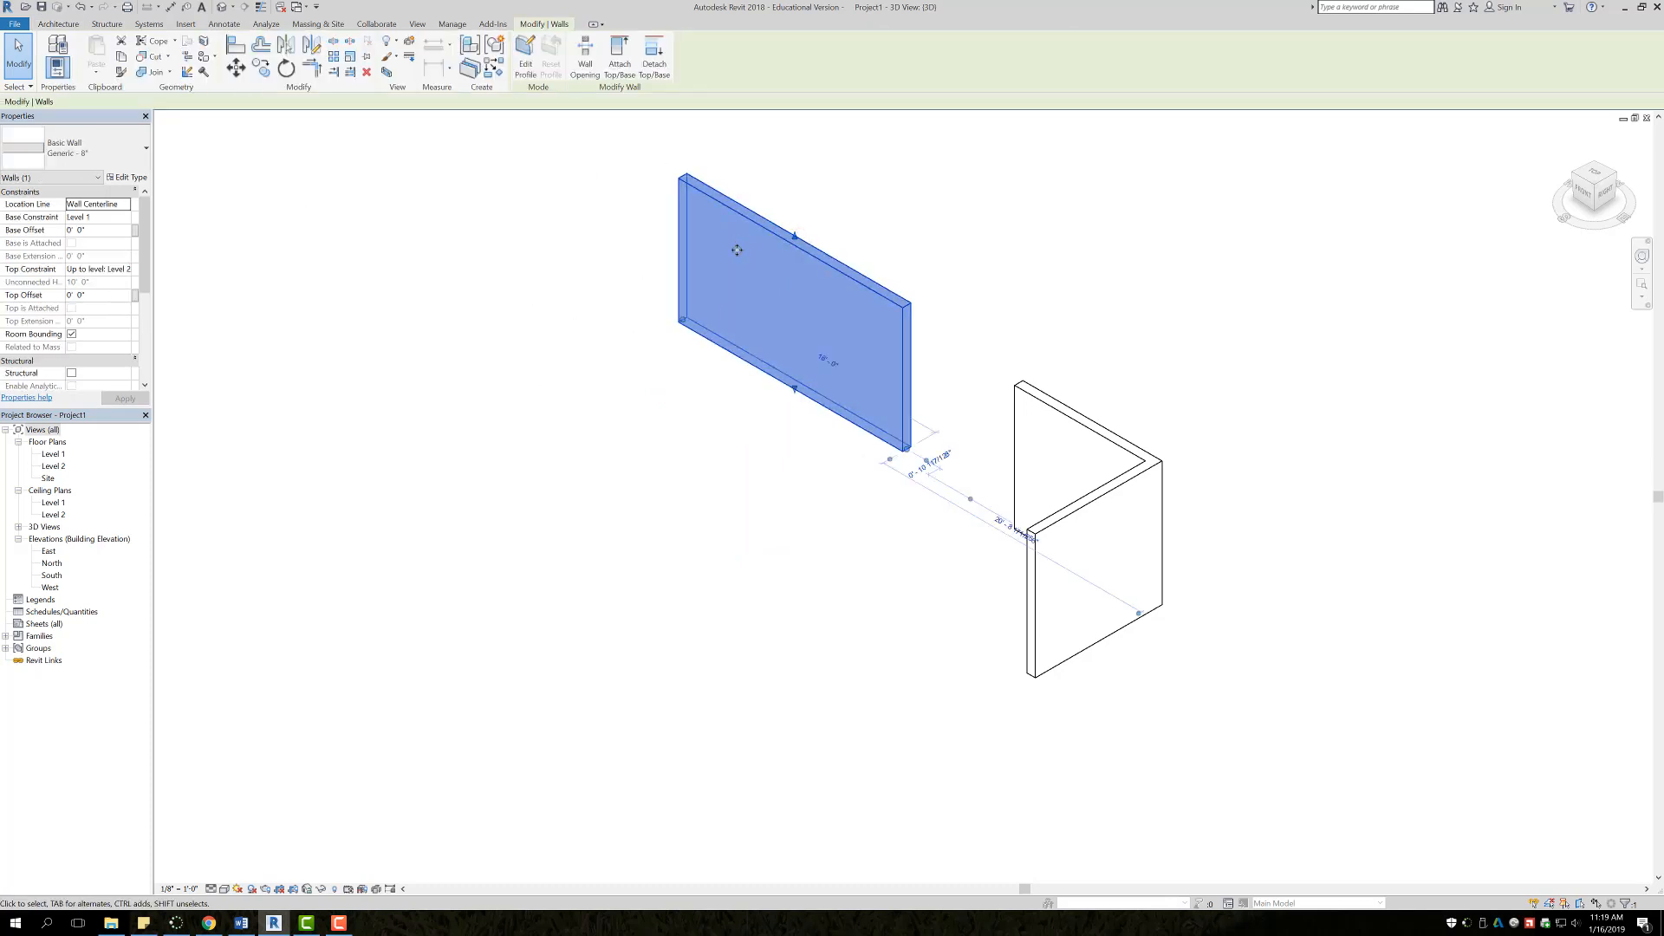
left_click(522, 54)
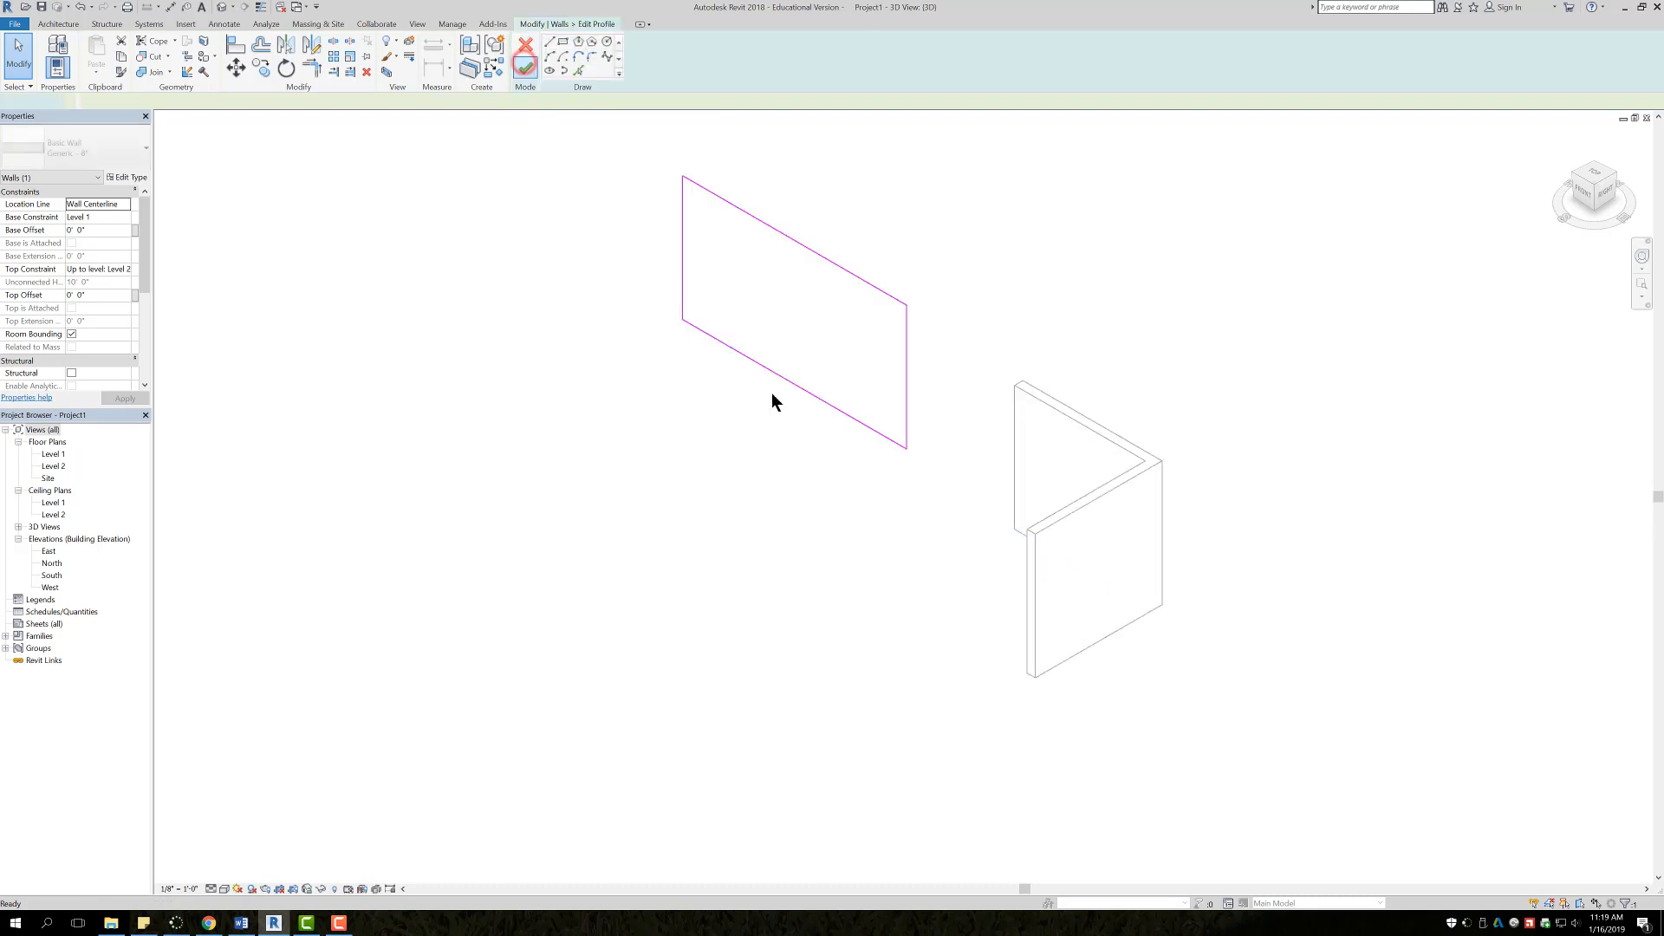
mouse_move(741, 407)
middle_mouse_down("shift")
mouse_move(772, 352)
mouse_move(632, 379)
middle_mouse_up("shift")
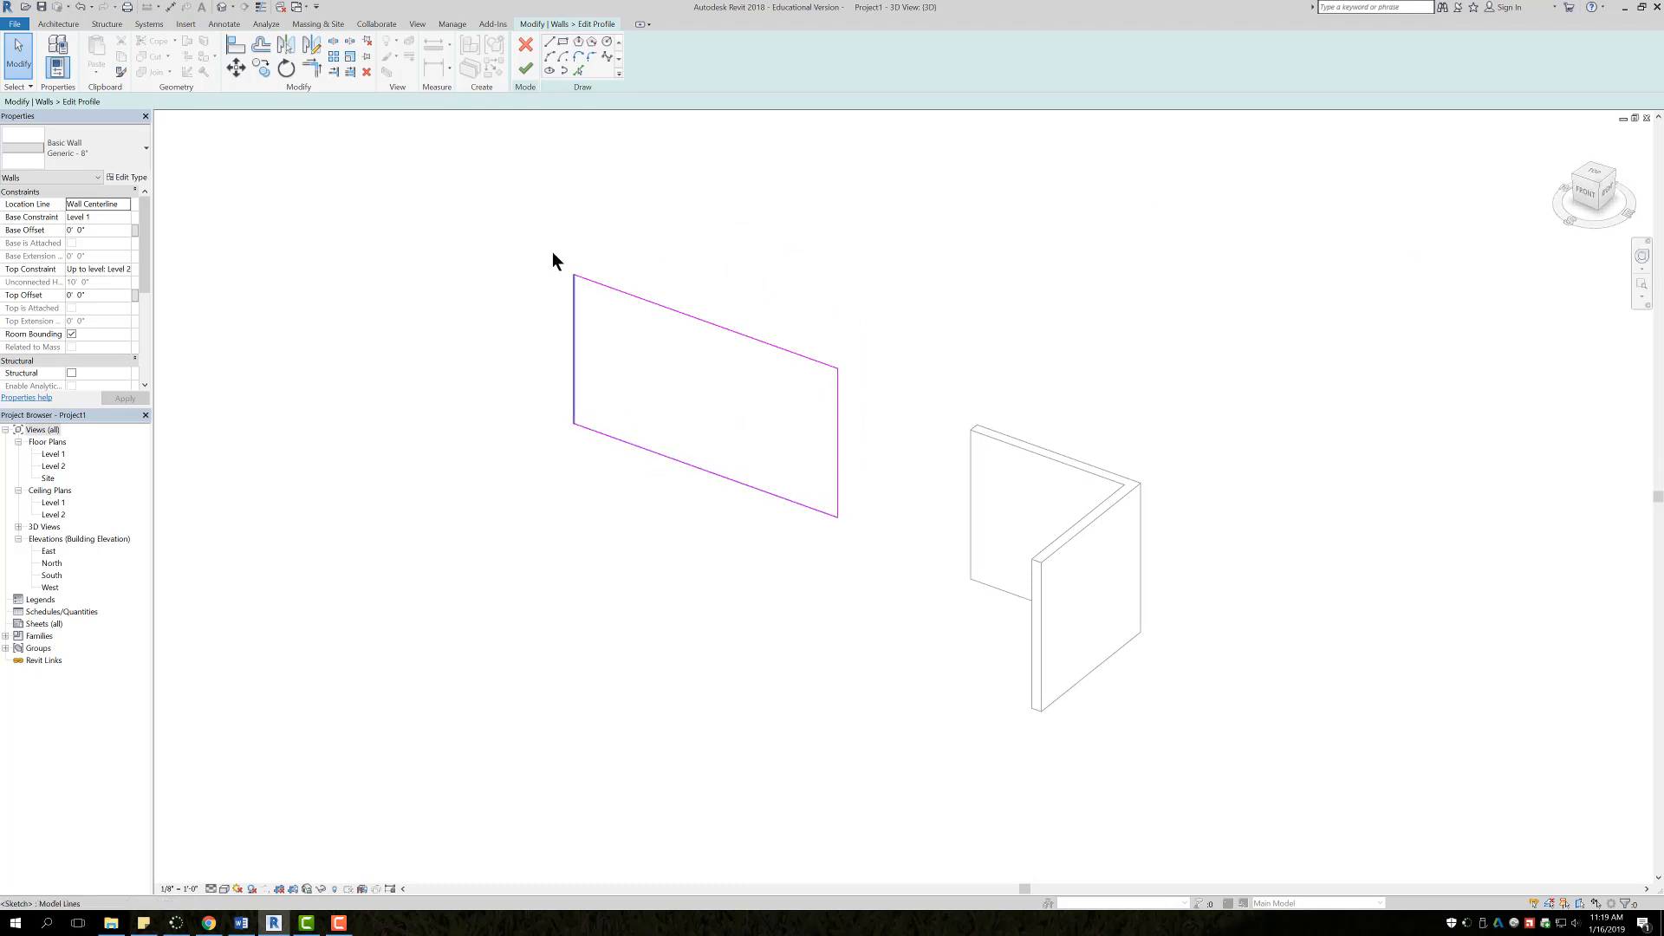
left_click(1587, 199)
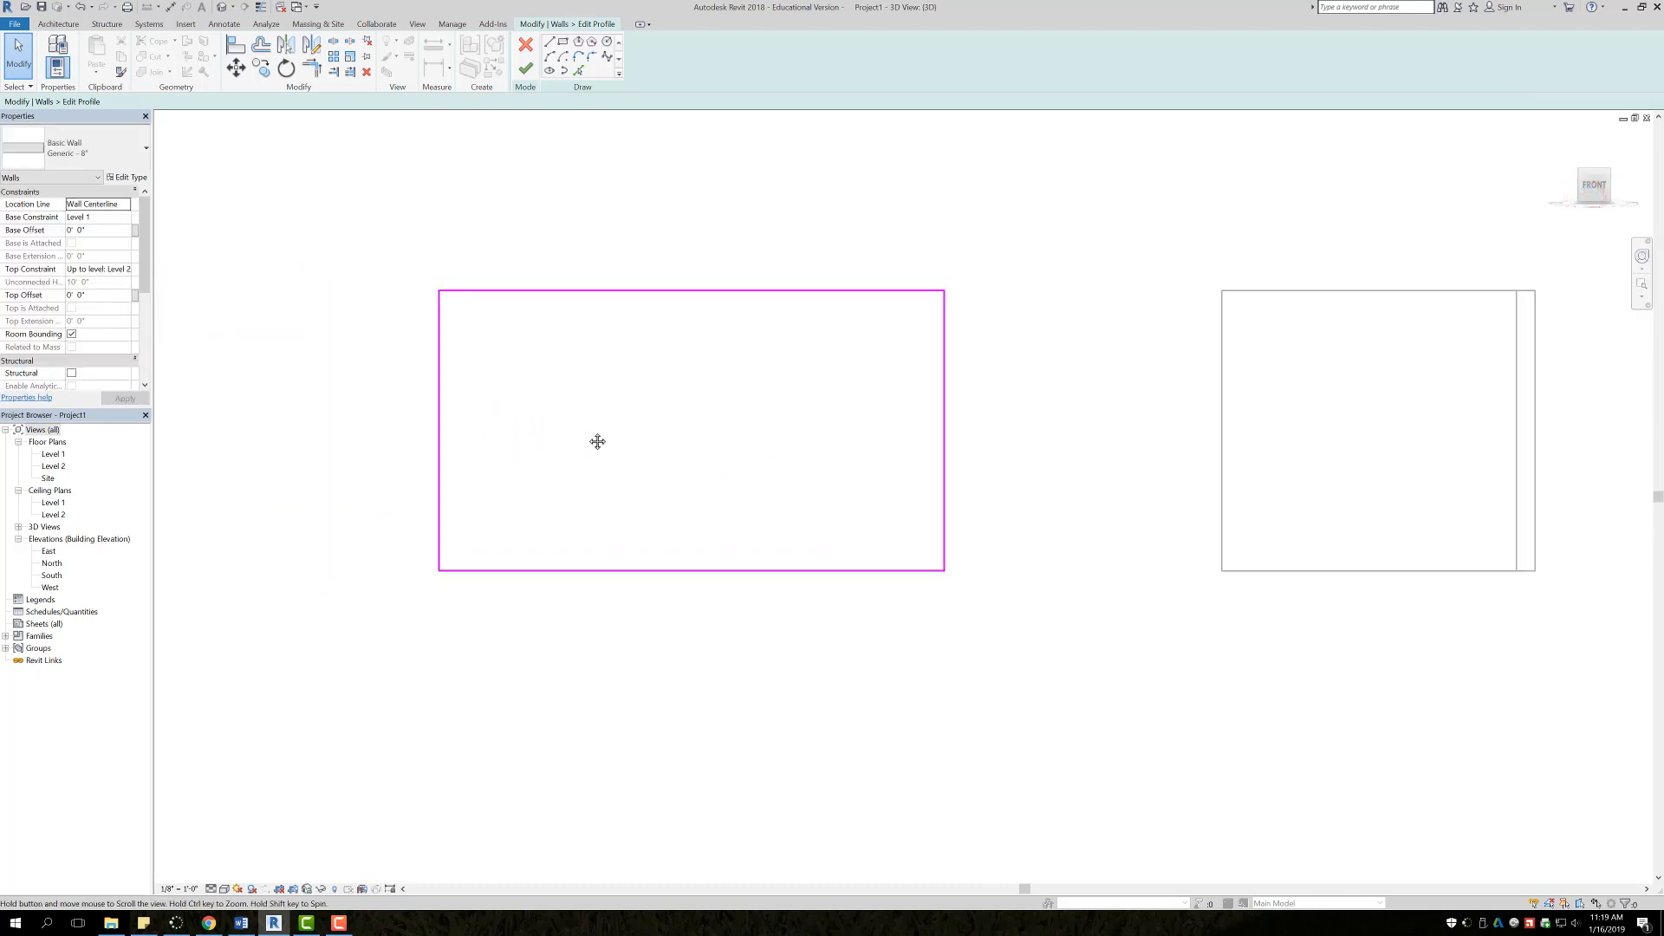
Step: Sketch a doorway outline with three lines rising from the profile's base line, about 7'-3" high and 4' wide
left_click(549, 41)
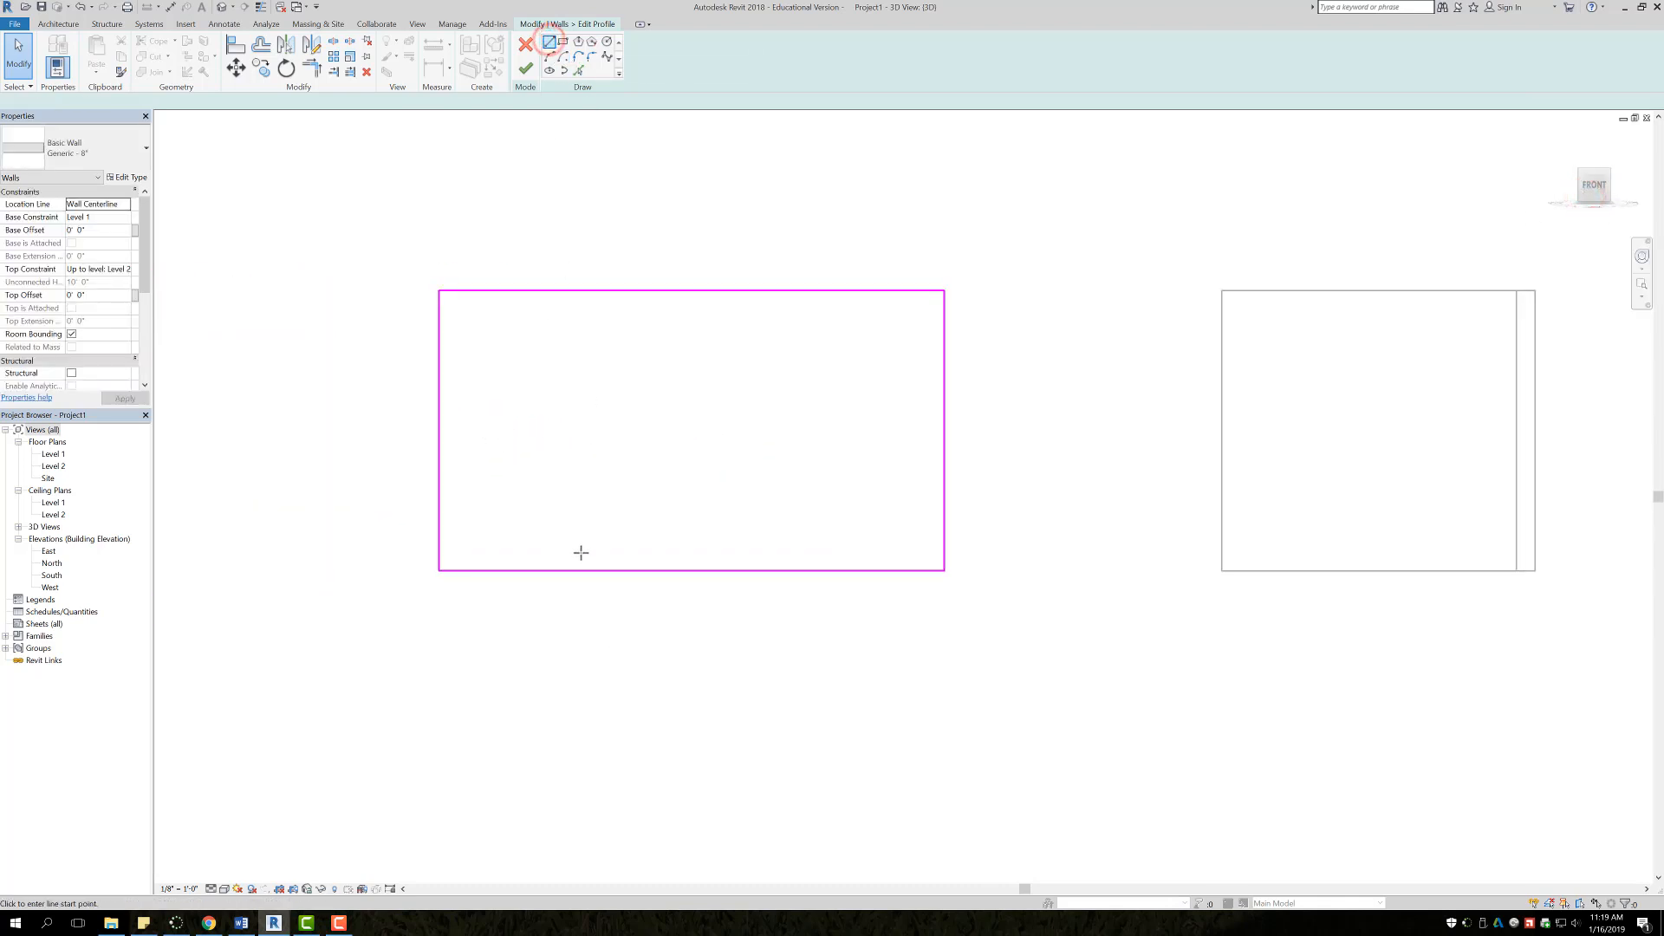
left_click(582, 570)
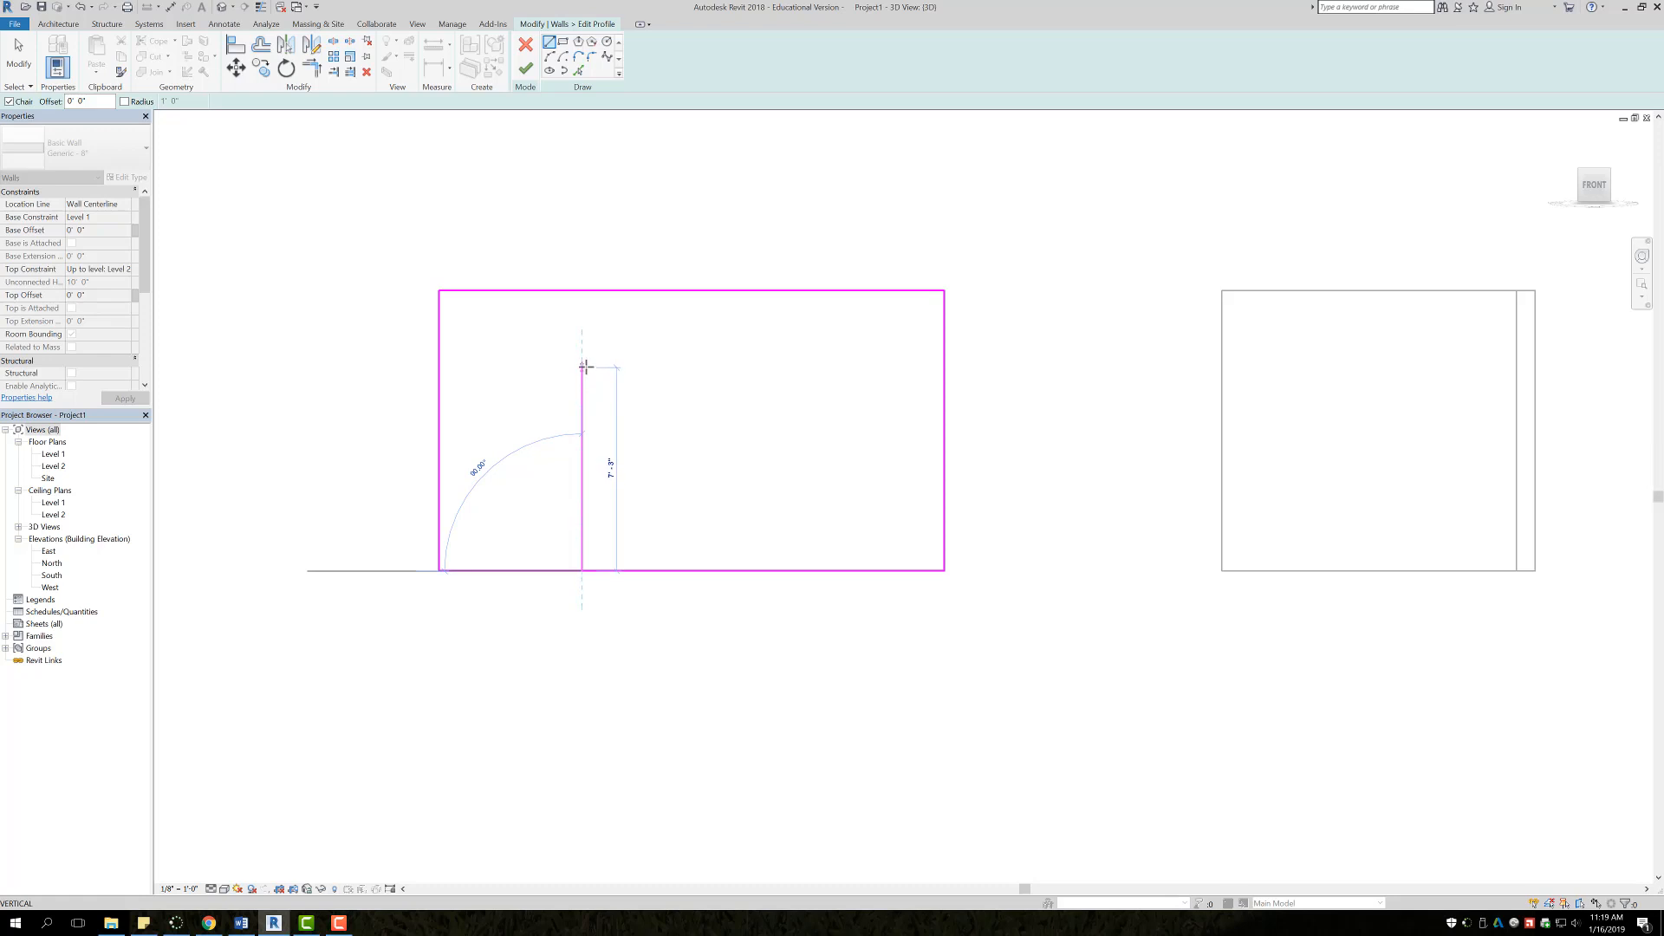
left_click(583, 367)
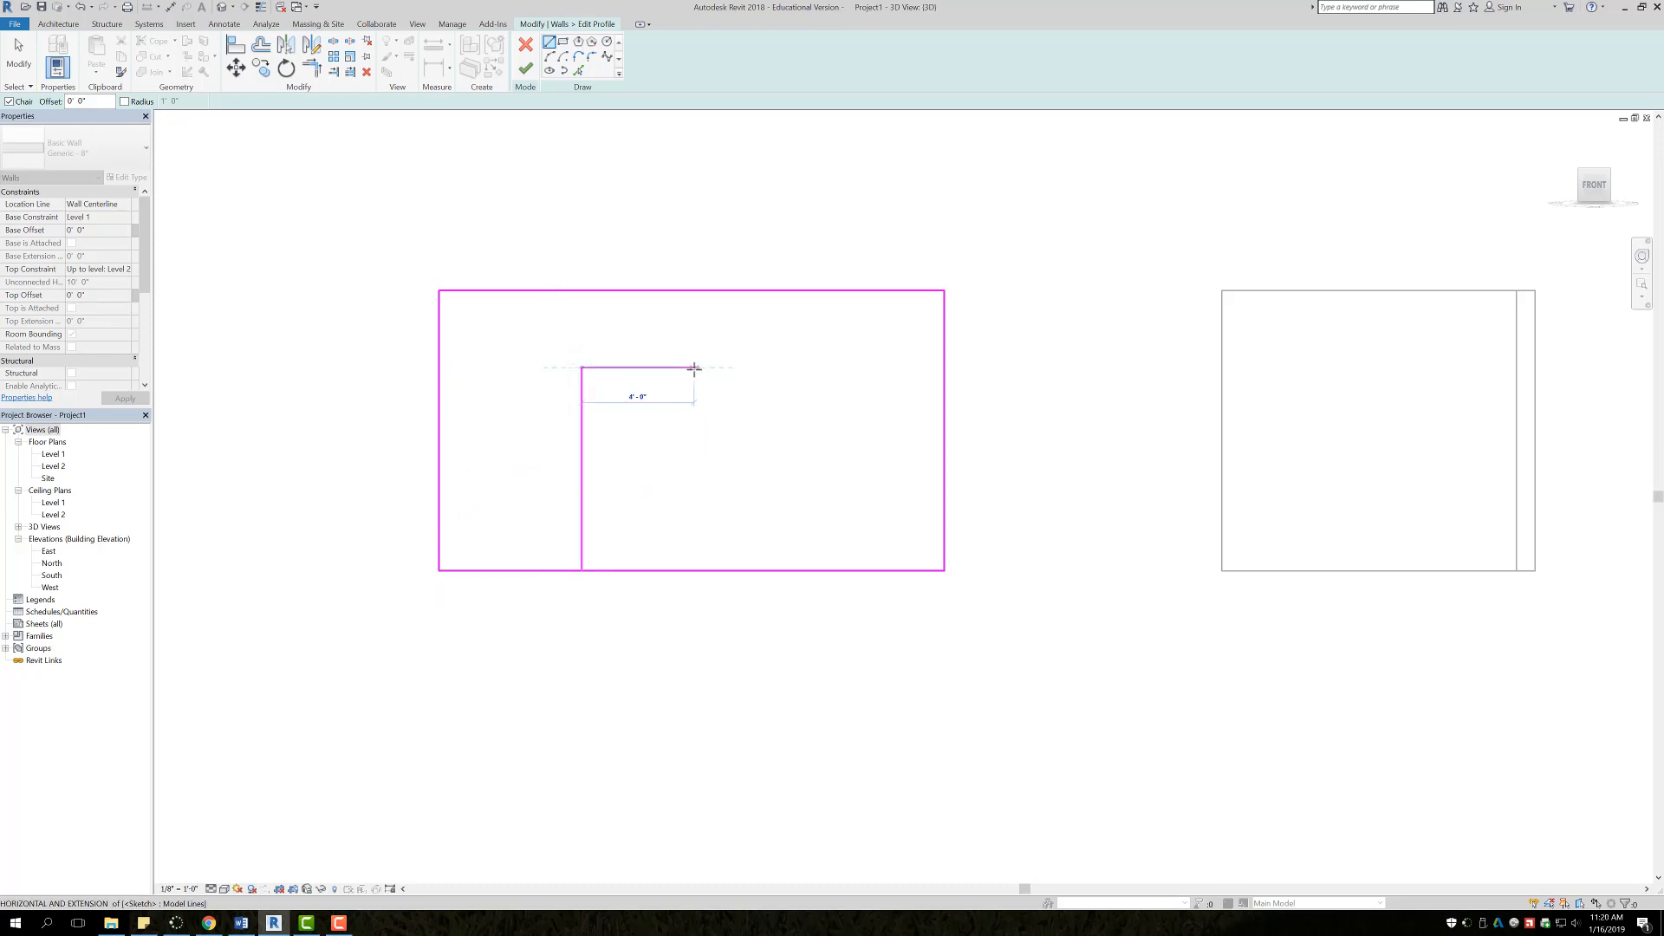
left_click(694, 368)
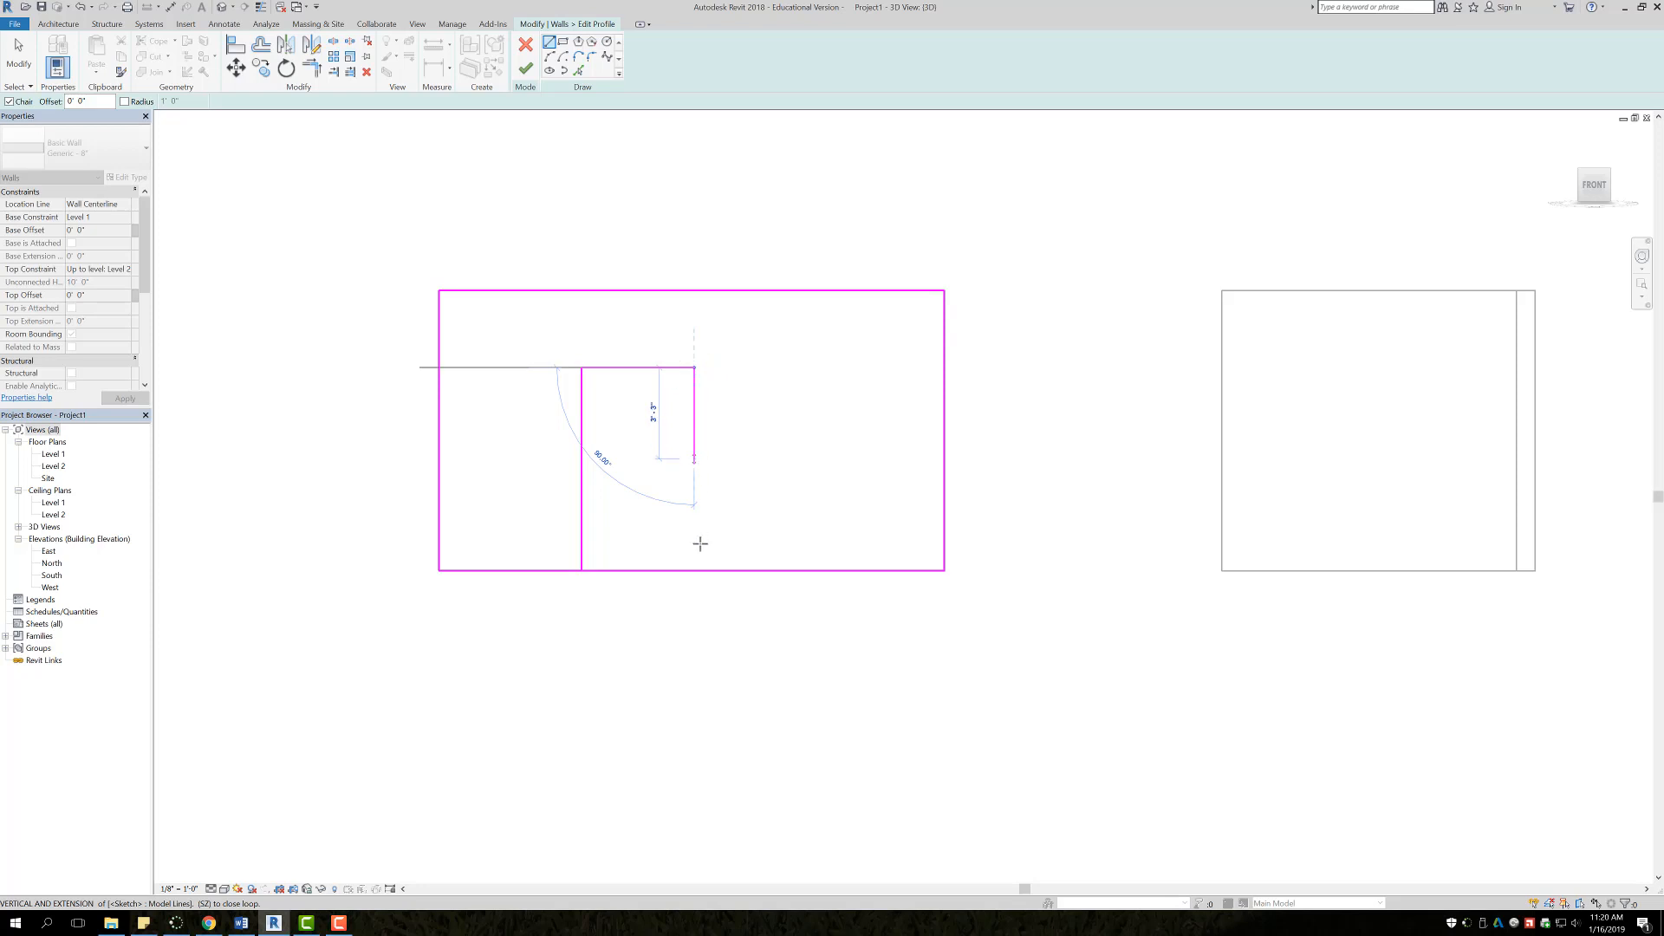
left_click(694, 571)
key("Escape")
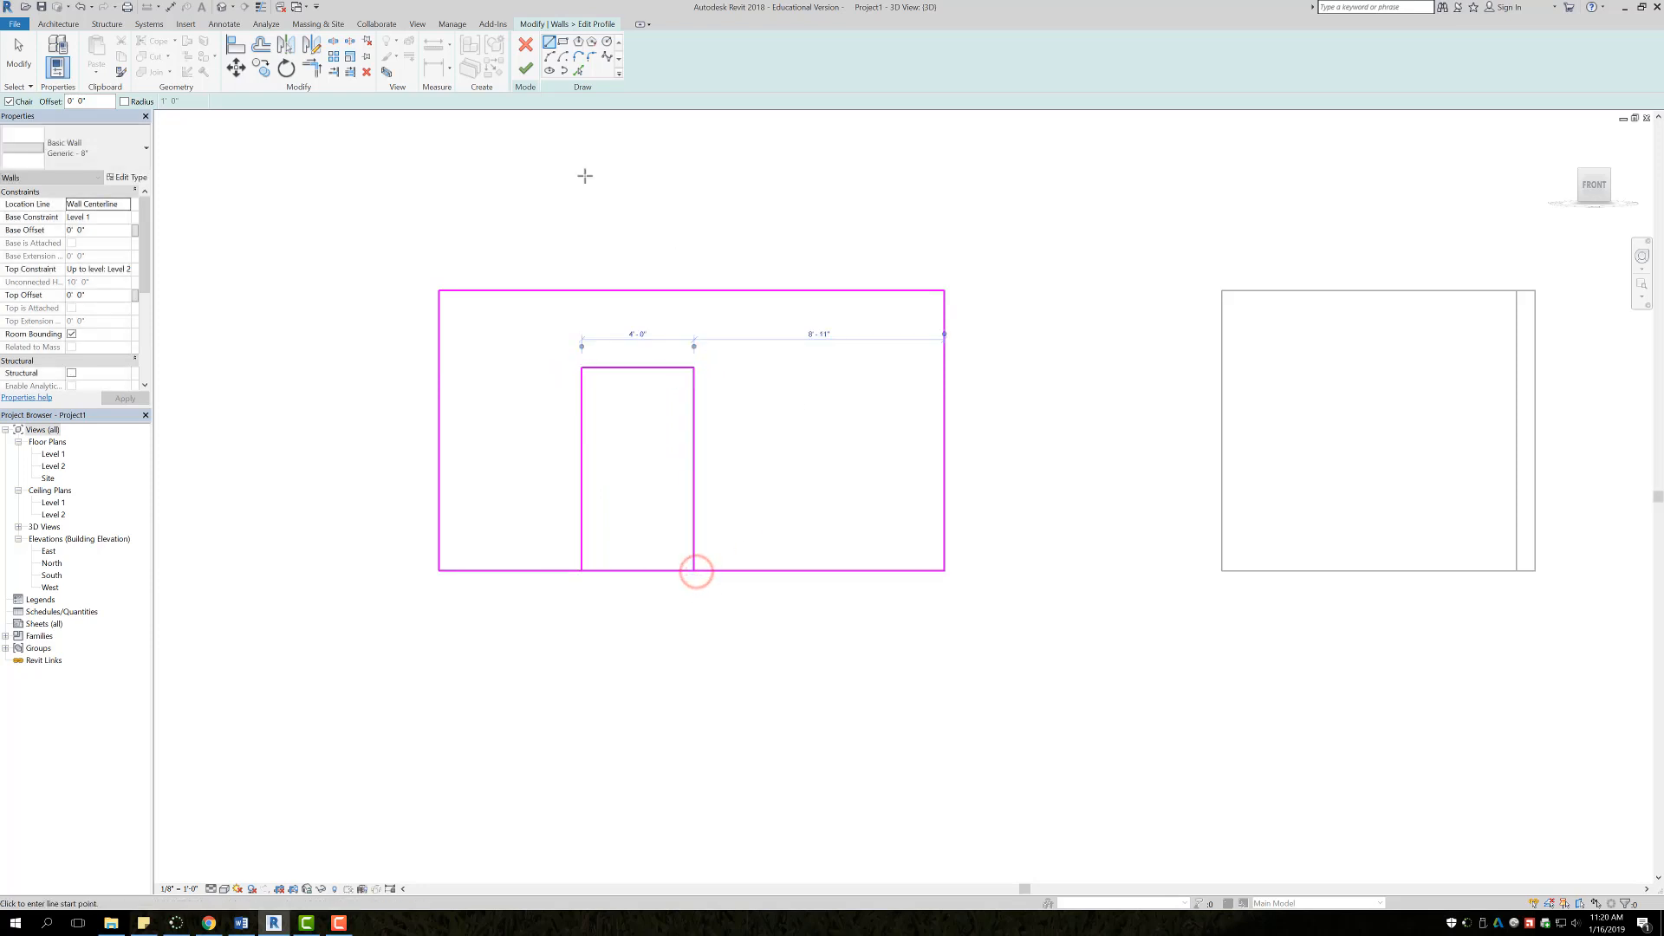
Step: Sketch a rectangular window opening right of the doorway, with its sill about 3'-7" above the profile's base line
left_click(562, 41)
left_click(870, 469)
left_click(766, 359)
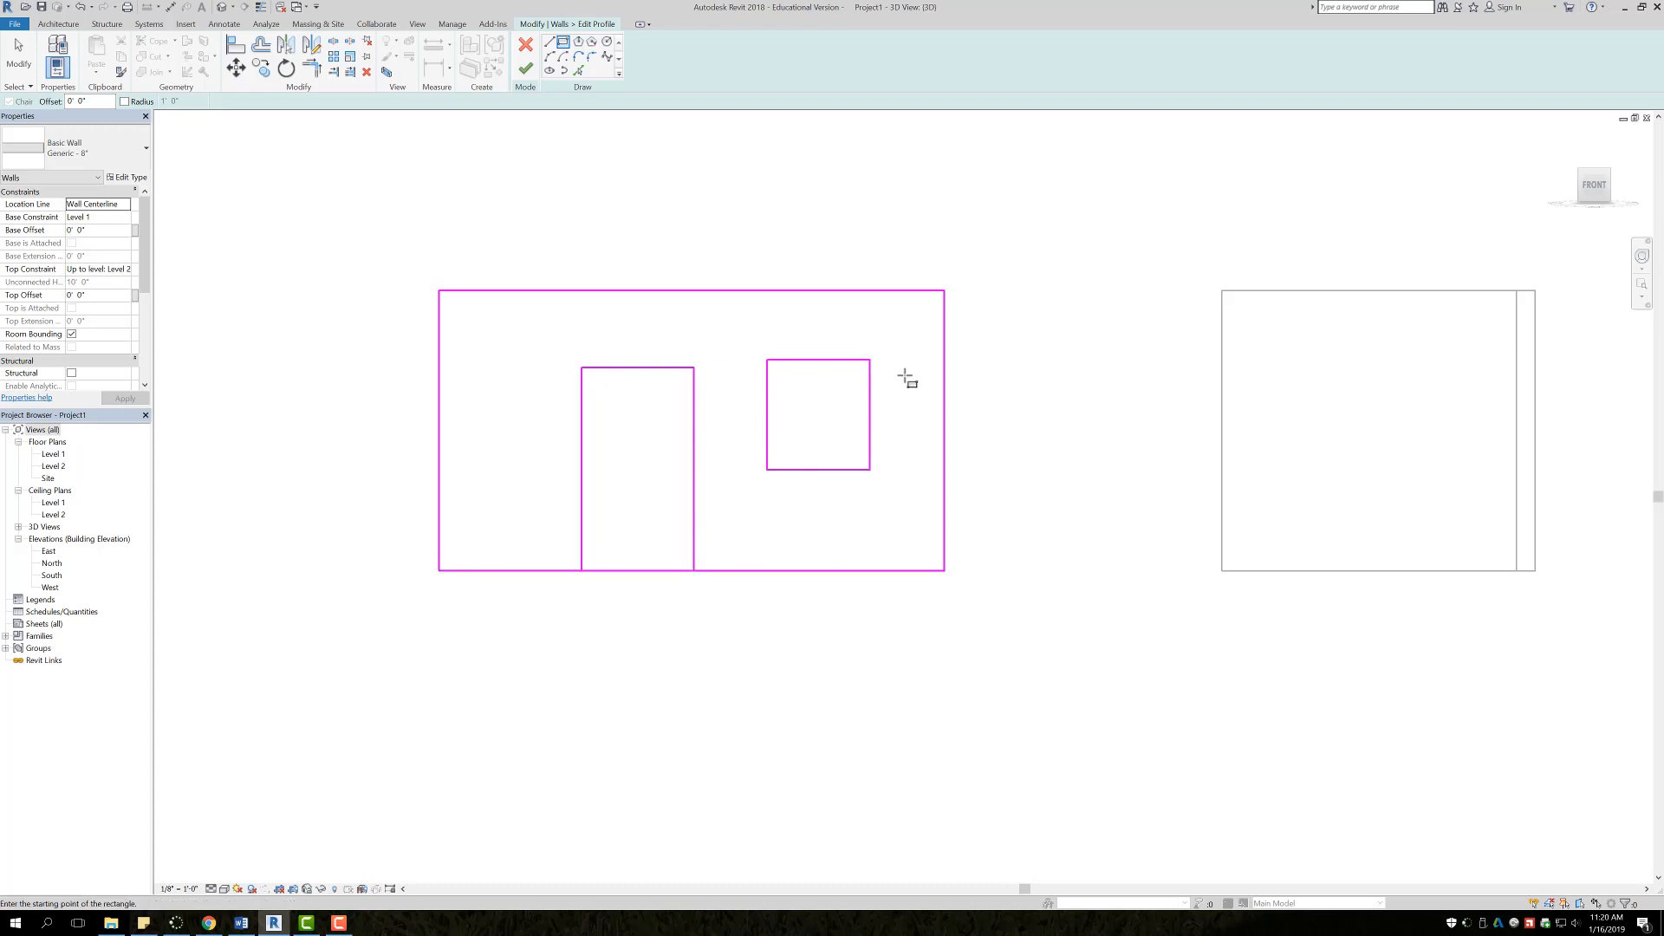
key("Escape")
key("Escape")
Step: Replace the profile's continuous base line with two segments, one on each side of the doorway, leaving the doorway open
left_click(620, 570)
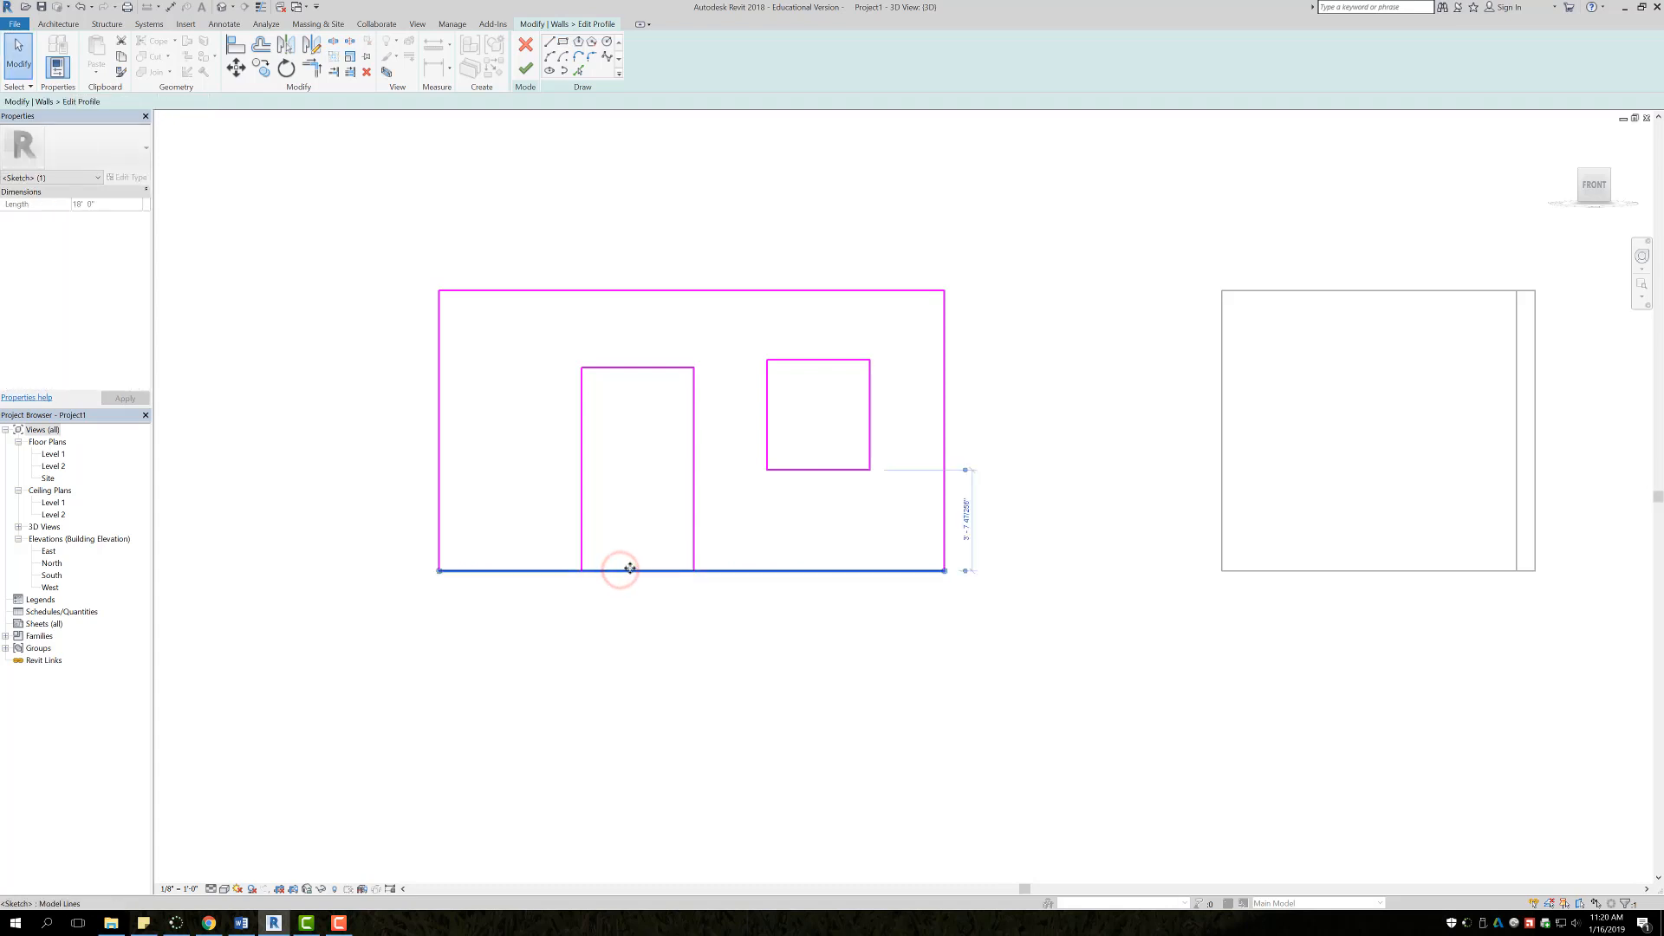
key("Delete")
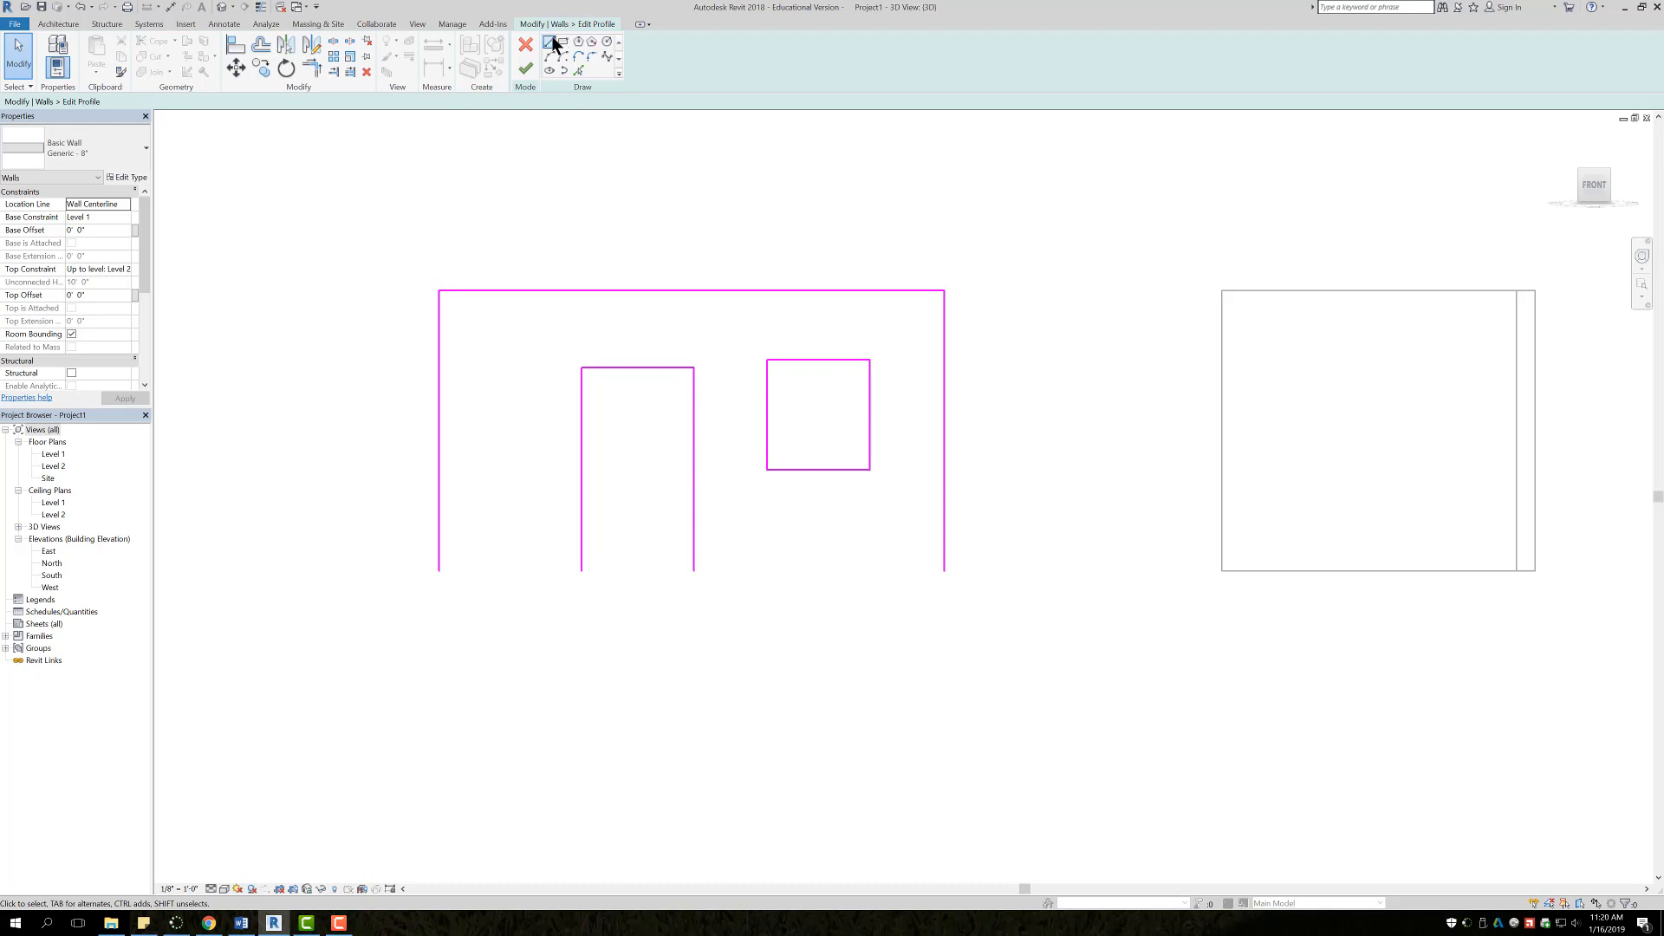
left_click(551, 41)
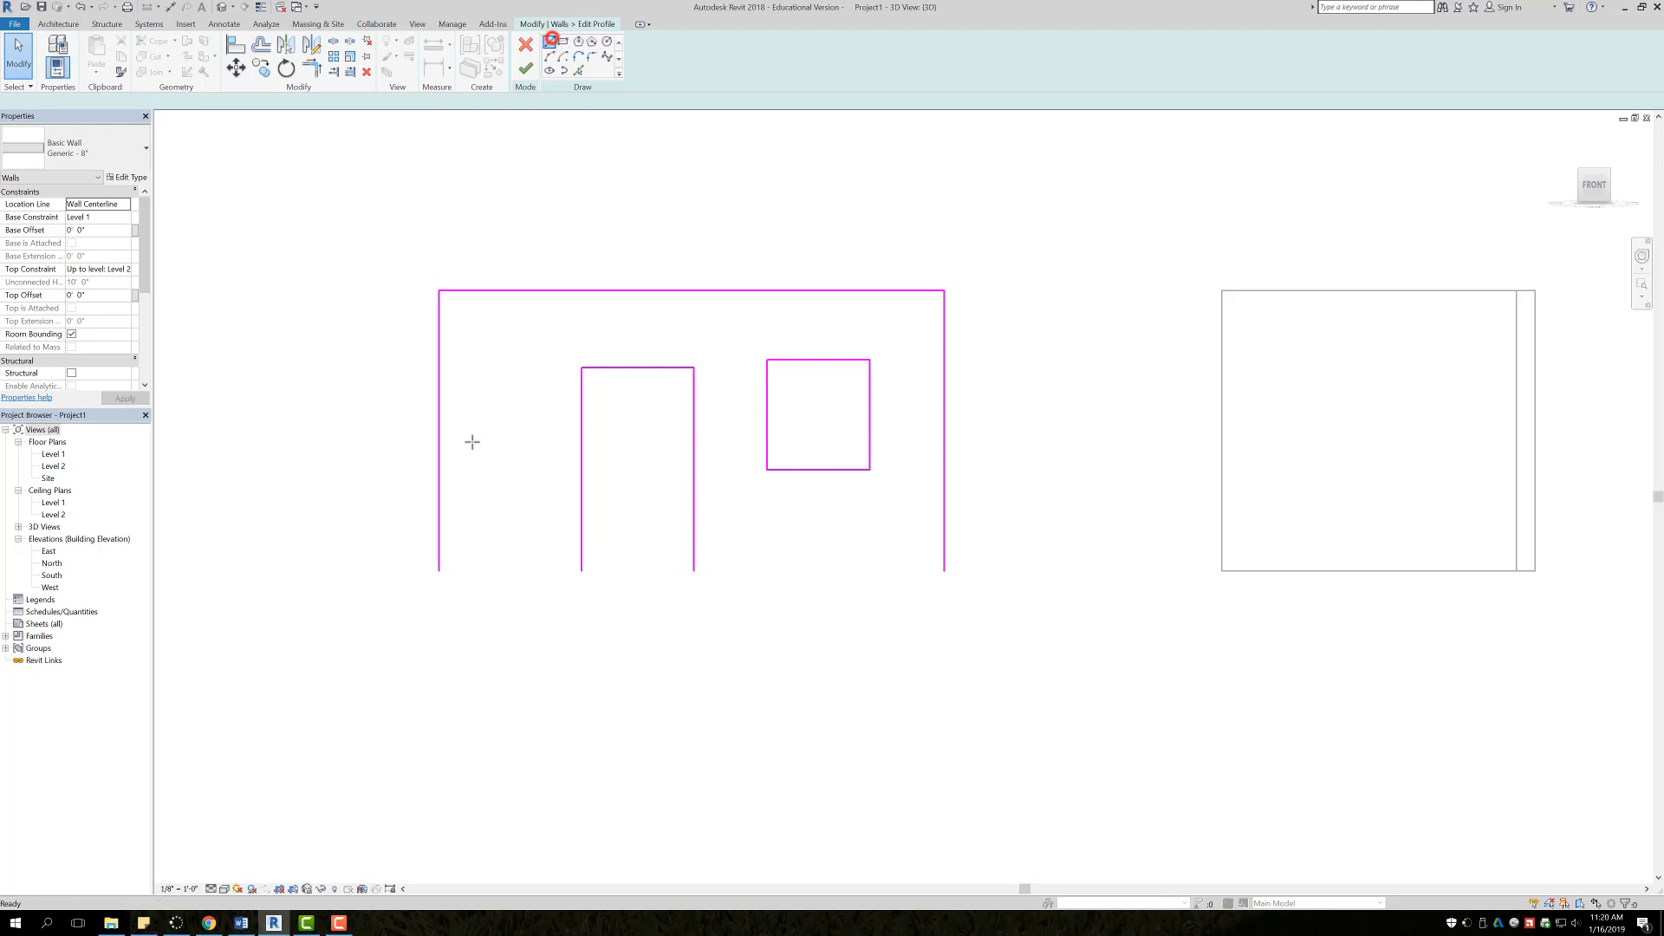
left_click(438, 571)
left_click(581, 570)
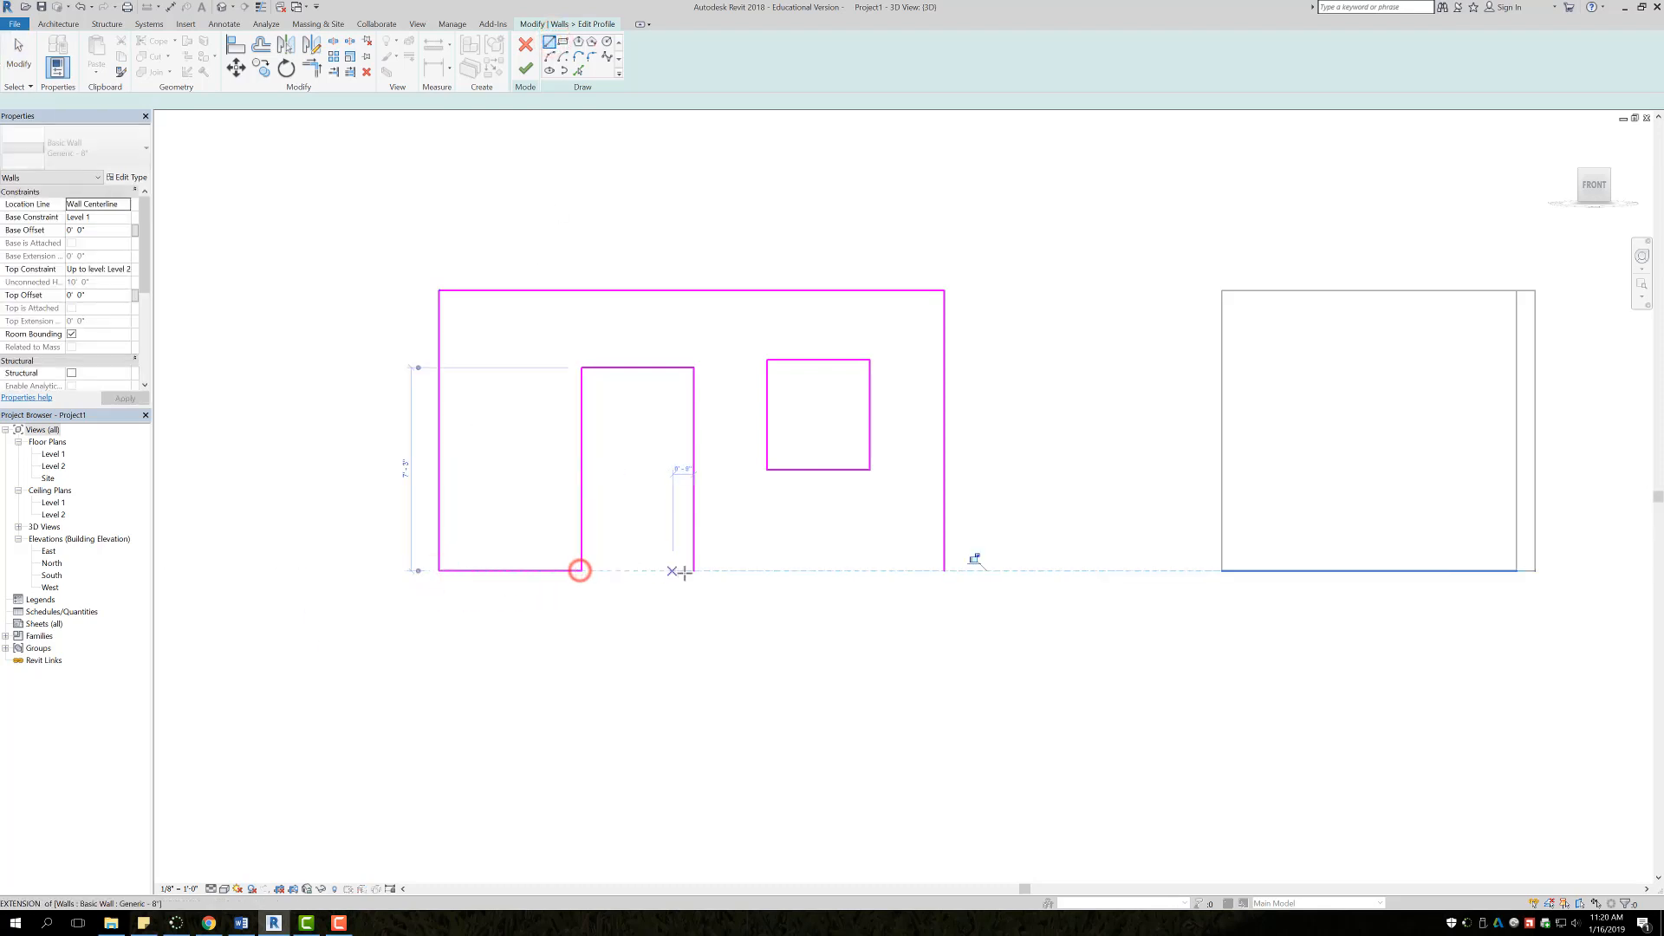
left_click(693, 570)
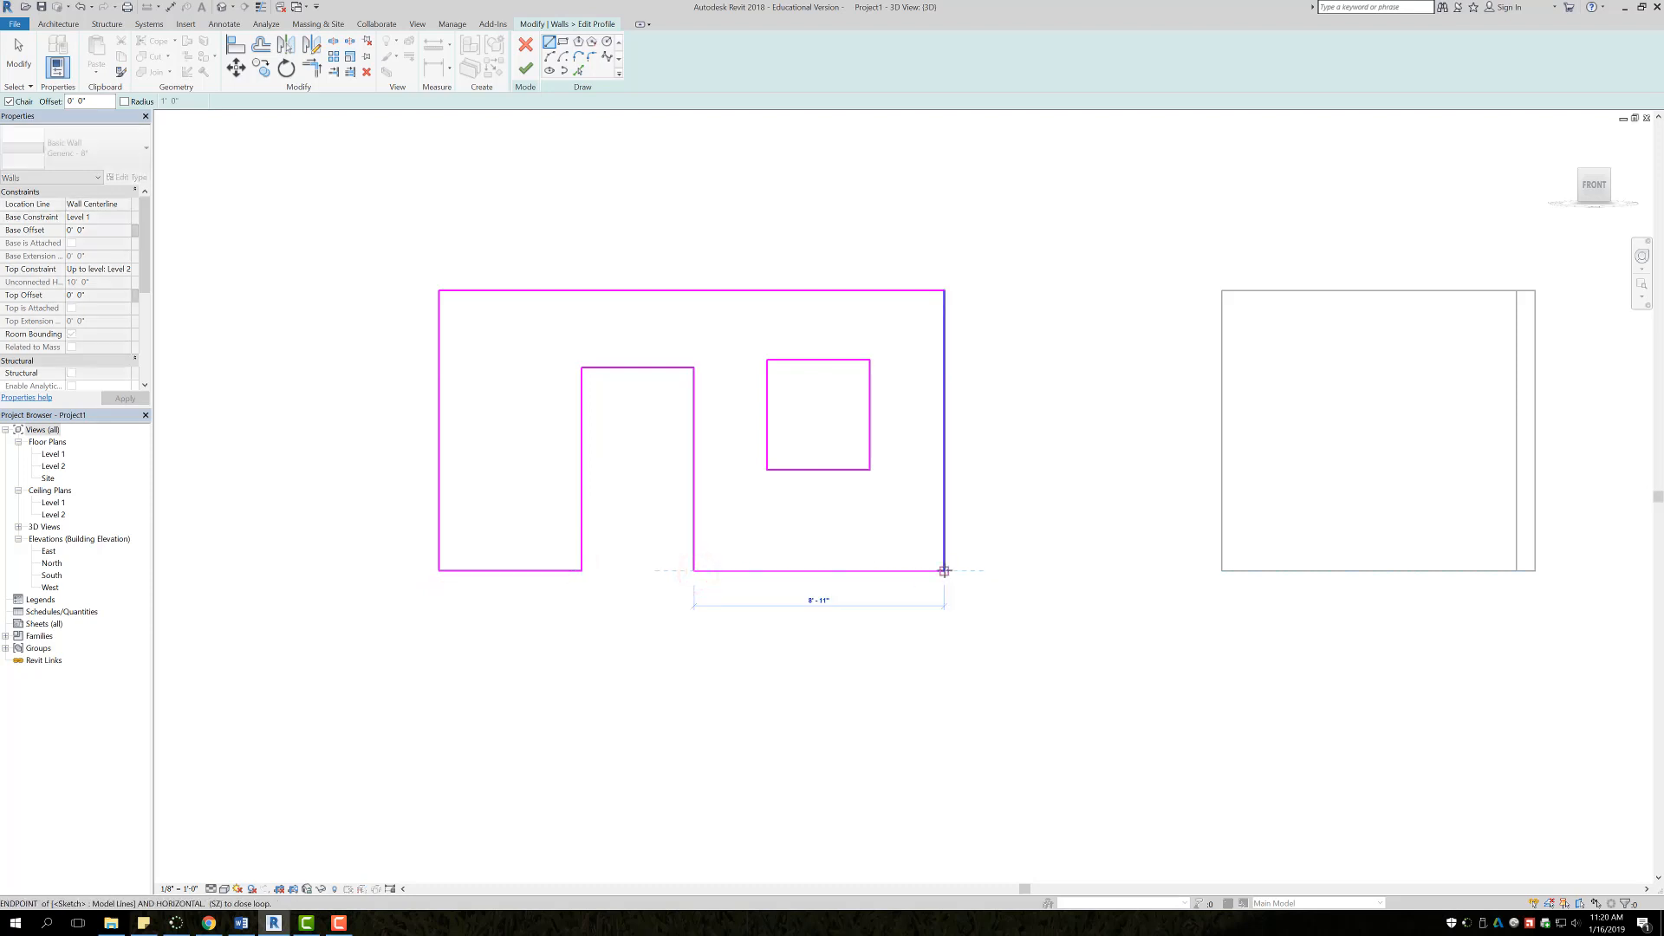
left_click(945, 570)
key("Escape")
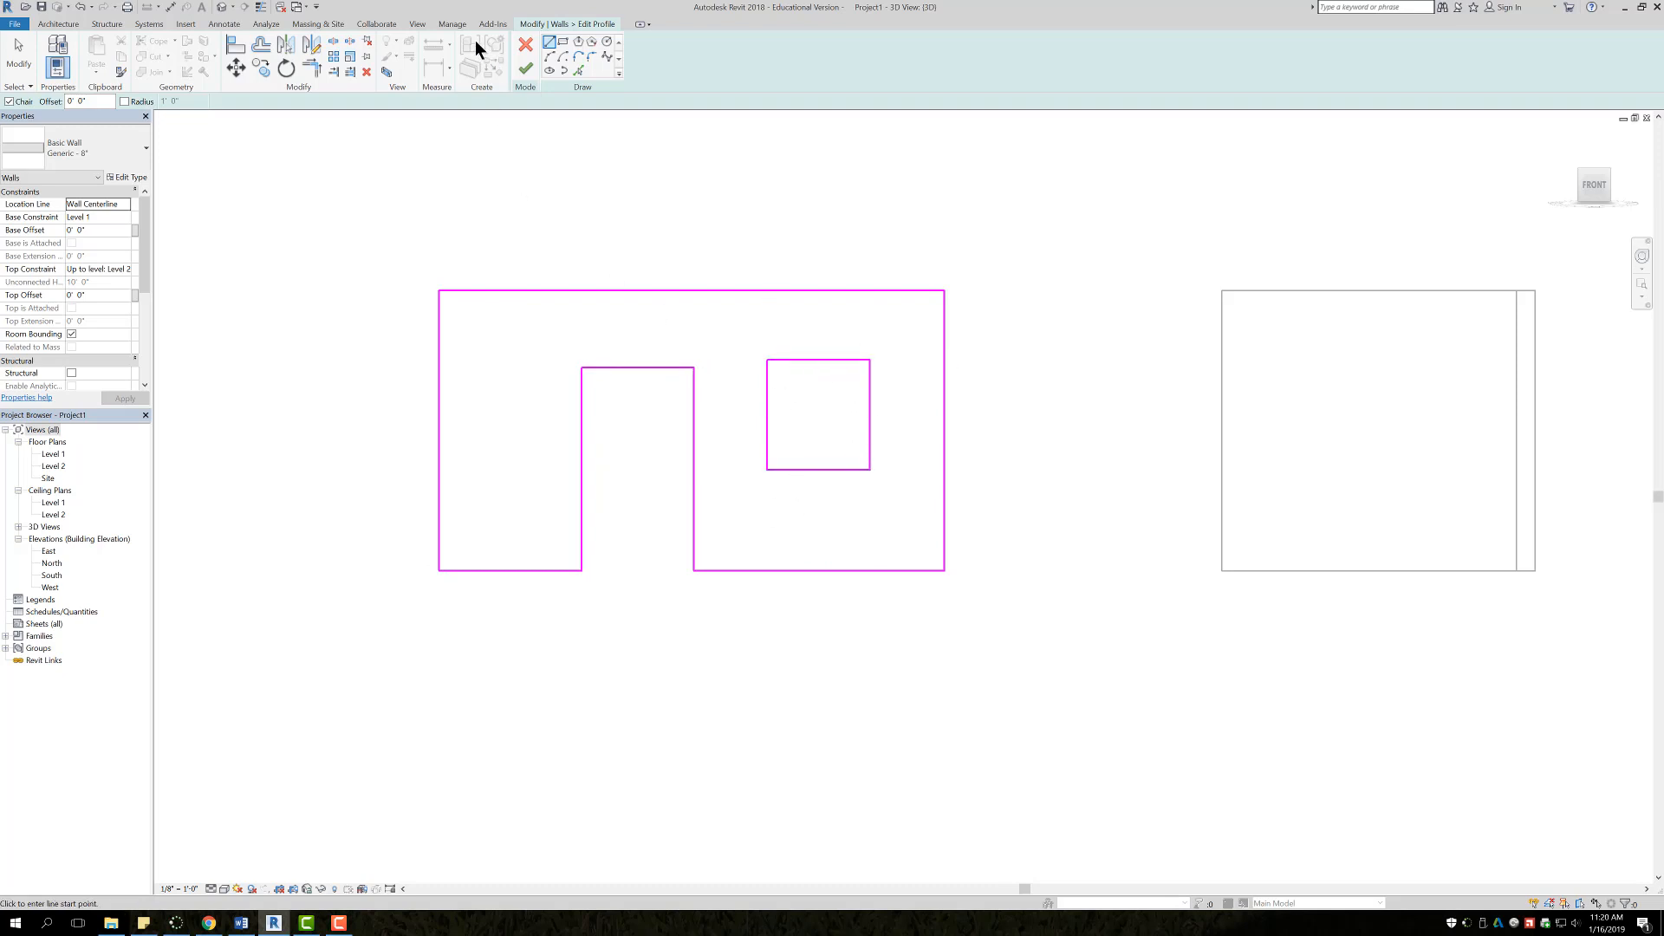
Step: Finish the wall profile edit and inspect the door and window openings from an angled 3D view
left_click(523, 71)
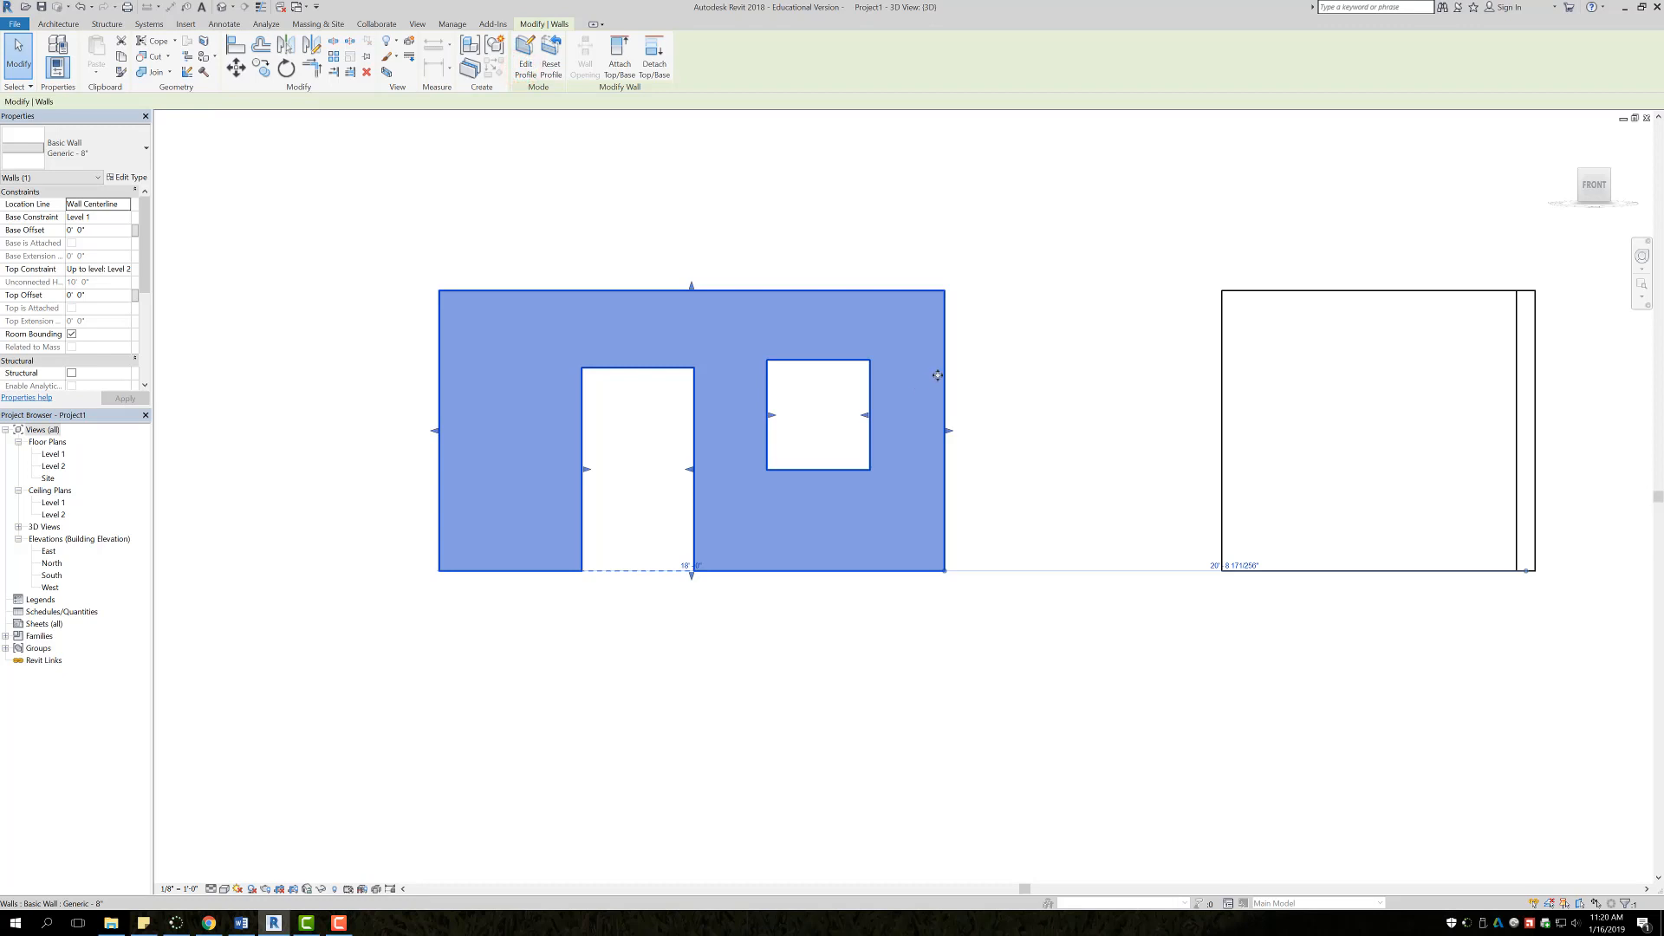
middle_click_drag(1189, 336, 1151, 455, "shift")
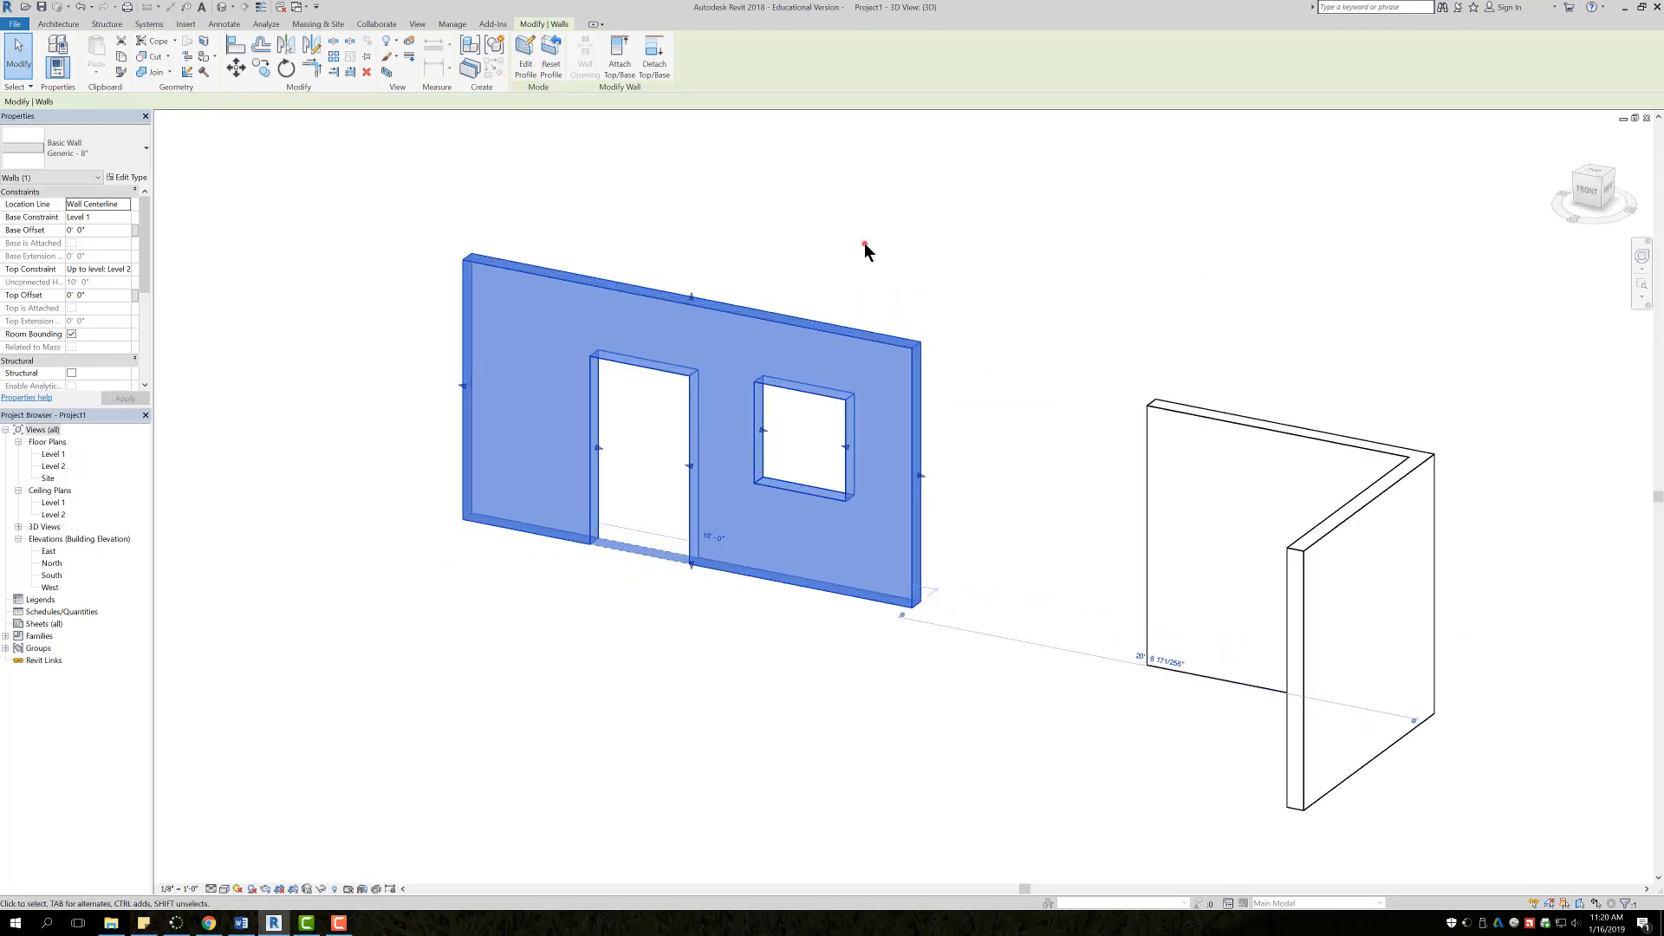
left_click(864, 243)
middle_click_drag(879, 393, 654, 533, "shift")
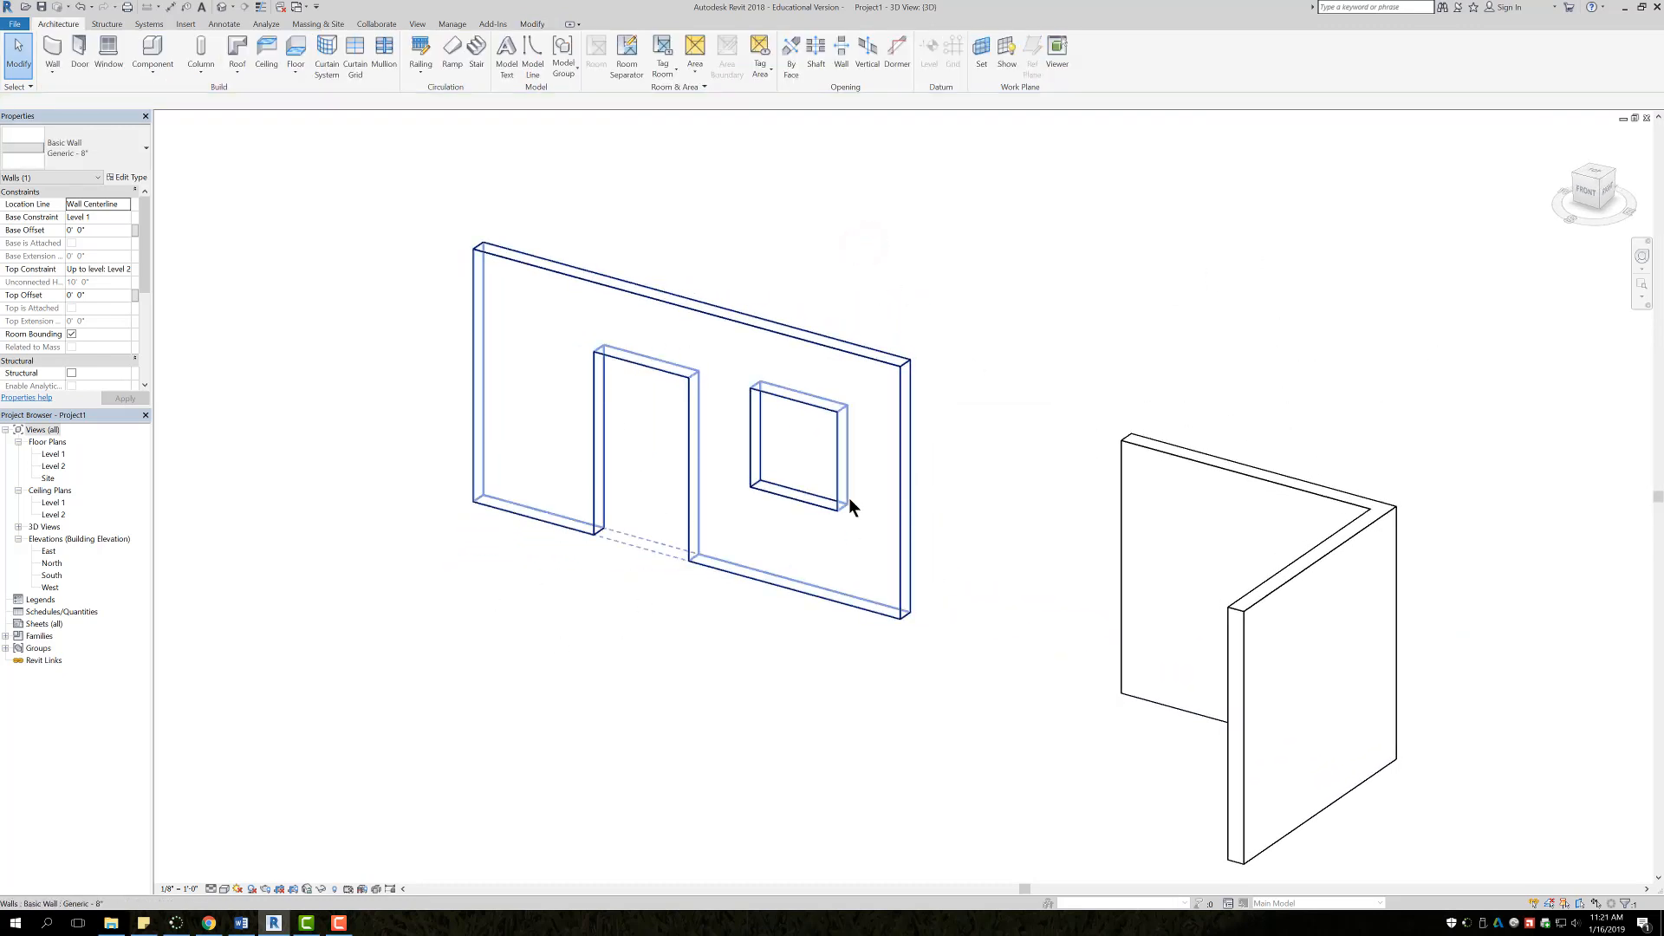